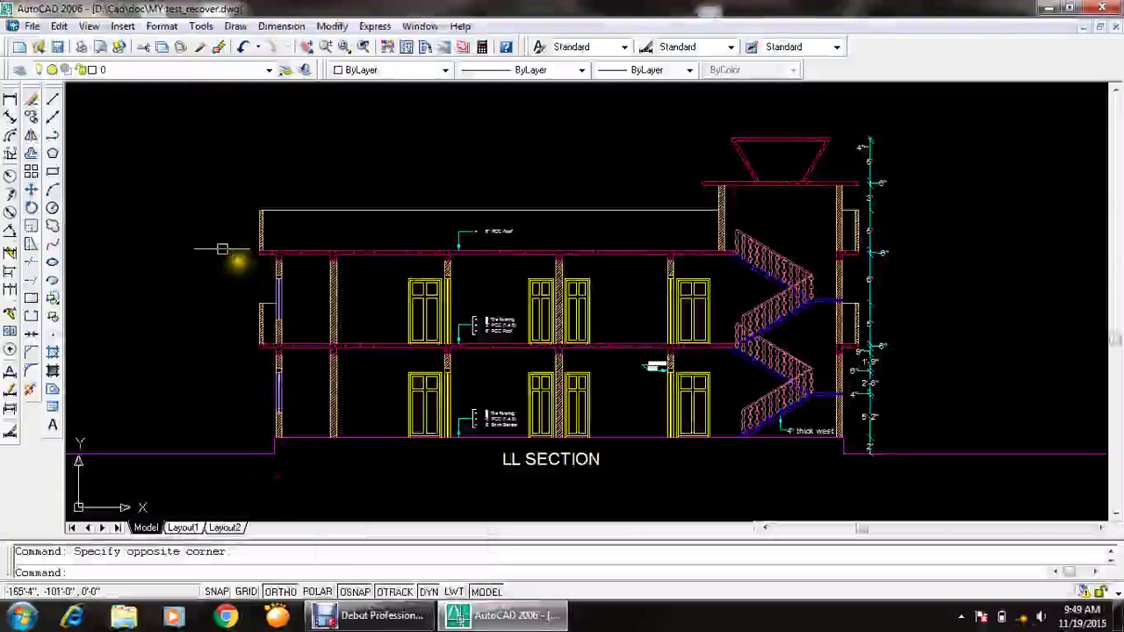
# - Zoom and pan to bring the floor plan sheets into view
pyautogui.scroll(-3, 231, 251)
pyautogui.scroll(-3, 389, 314)
pyautogui.scroll(5, 608, 377)
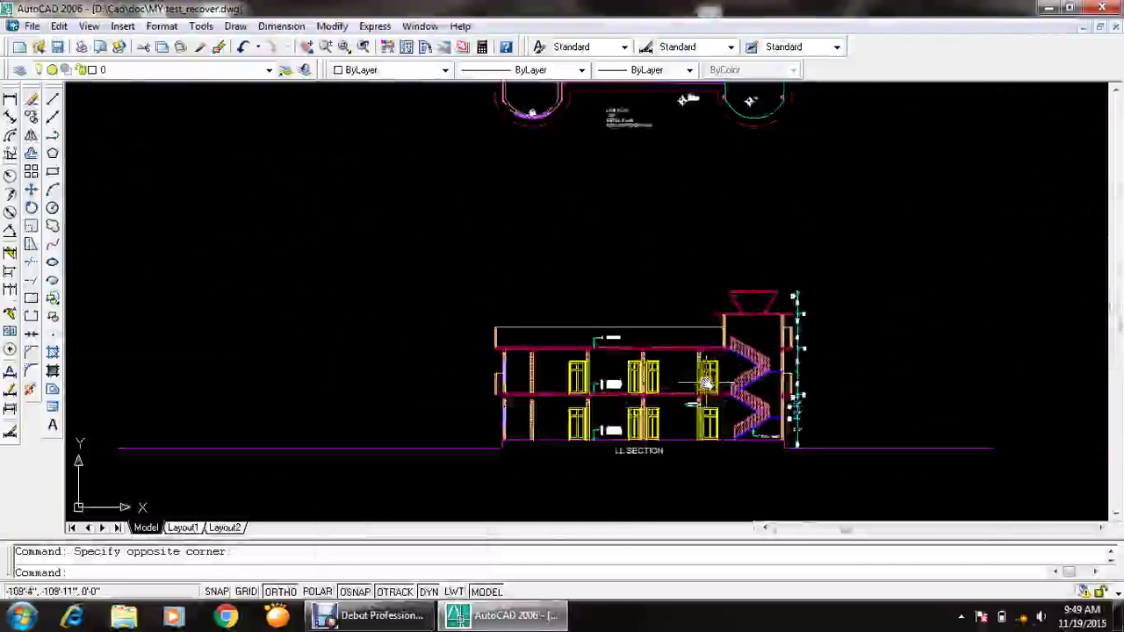
pyautogui.scroll(2, 737, 386)
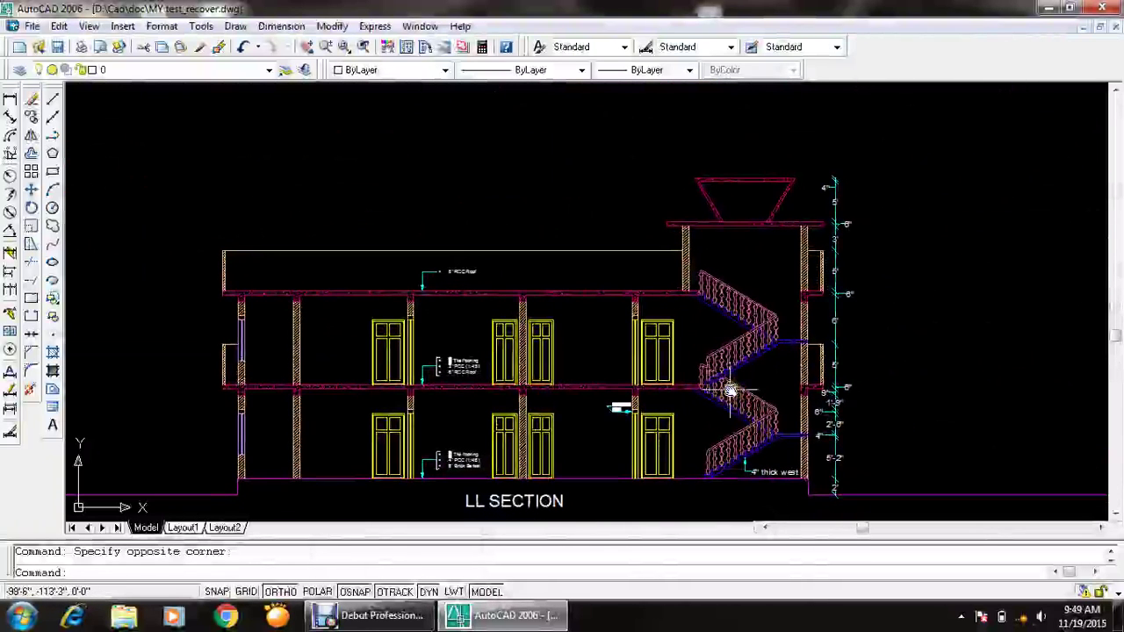
pyautogui.scroll(-3, 728, 390)
pyautogui.moveTo(512, 75); pyautogui.dragTo(512, 214, button='middle')
pyautogui.scroll(4, 512, 214)
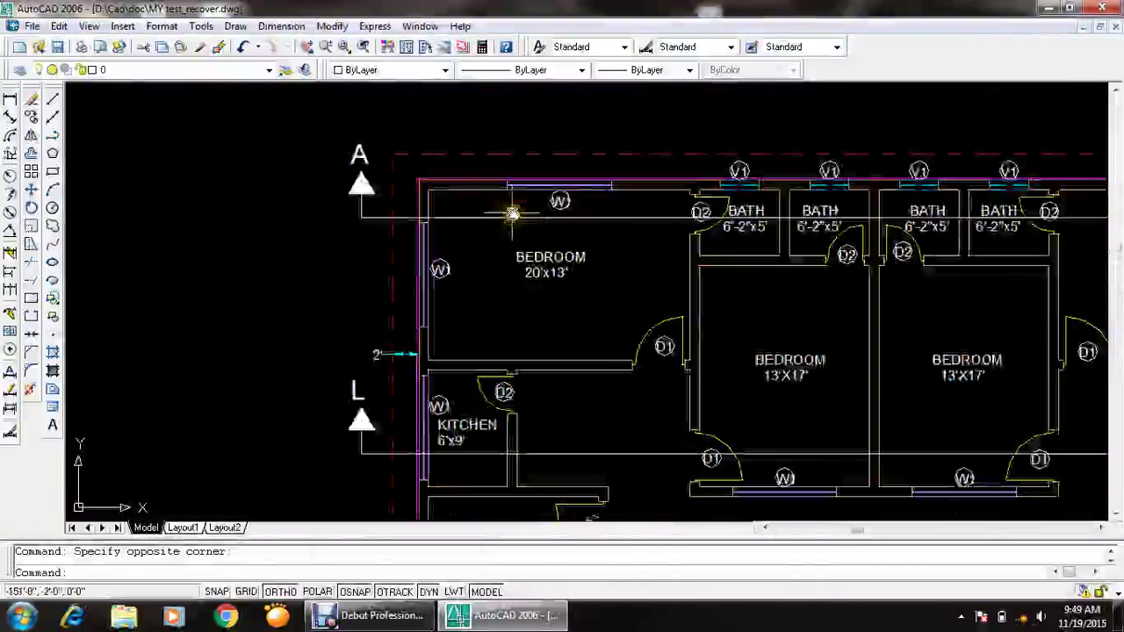
pyautogui.scroll(-1, 512, 214)
pyautogui.scroll(-1, 371, 246)
pyautogui.scroll(-4, 526, 258)
pyautogui.moveTo(526, 258); pyautogui.dragTo(524, 343, button='middle')
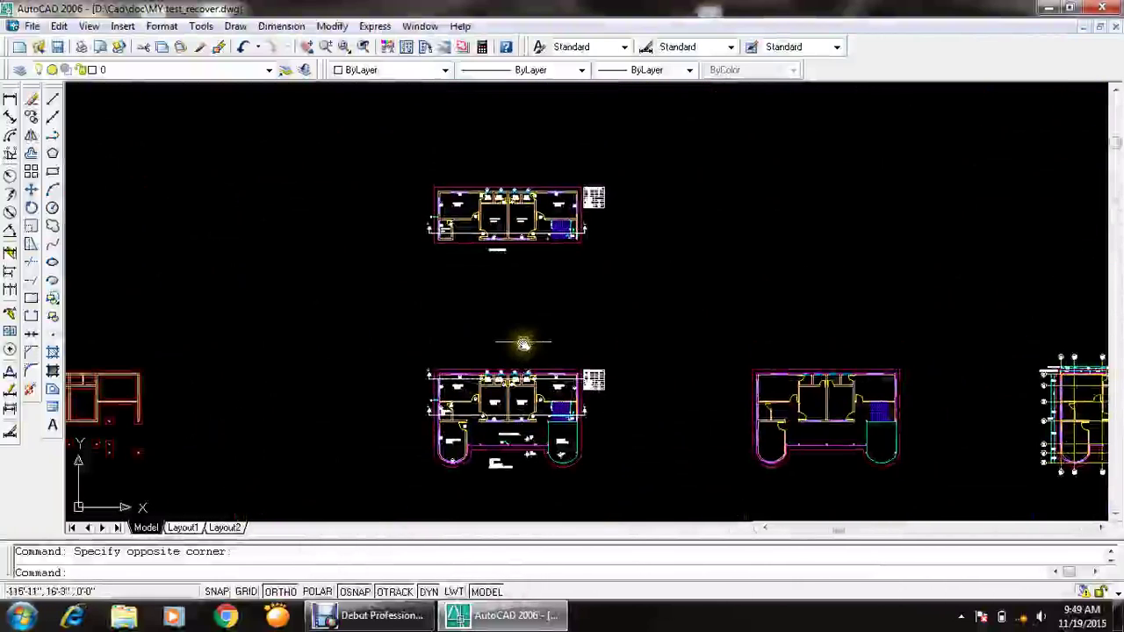
pyautogui.scroll(4, 480, 201)
# - Save the drawing with QSAVE
pyautogui.hotkey('ctrl', 's')
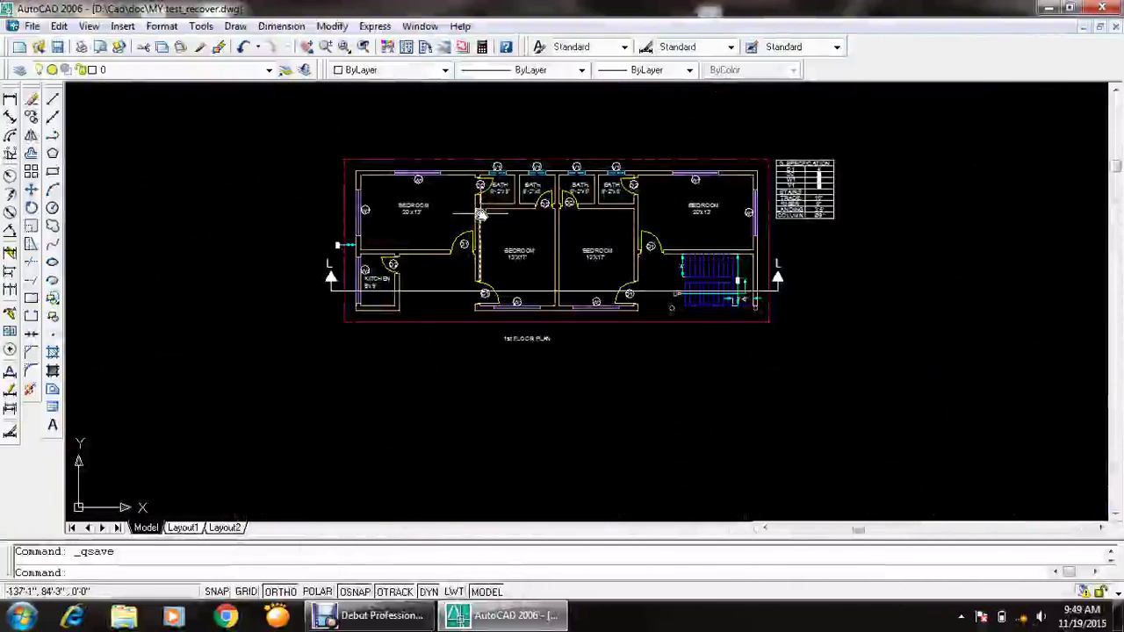
pyautogui.scroll(-3, 512, 304)
pyautogui.scroll(2, 672, 246)
pyautogui.click(793, 243)
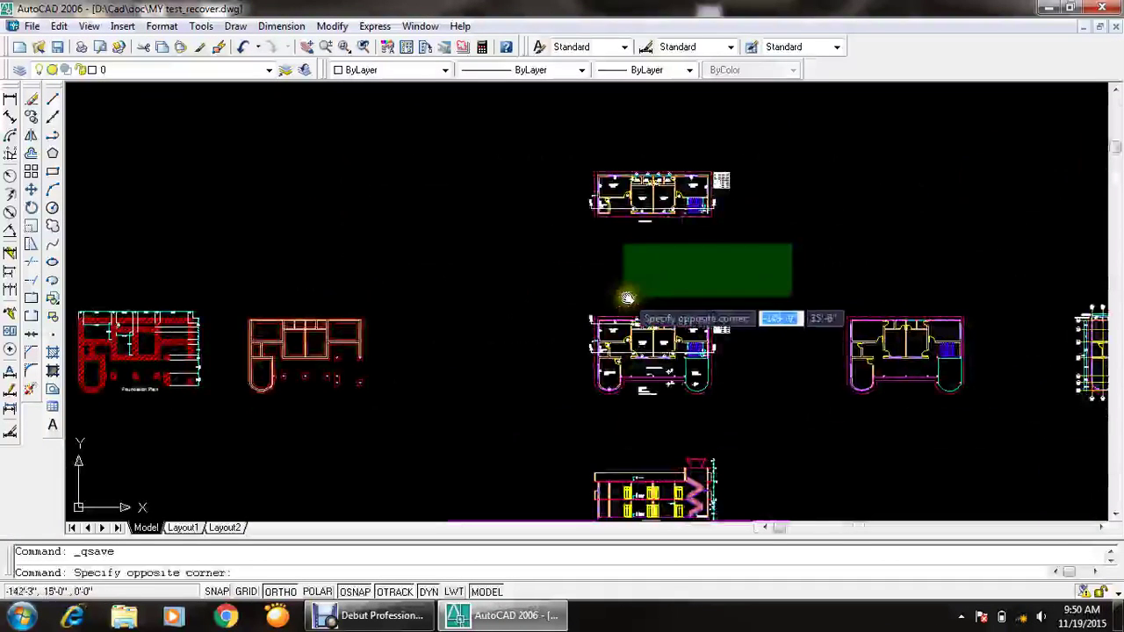
pyautogui.click(624, 297)
pyautogui.click(785, 244)
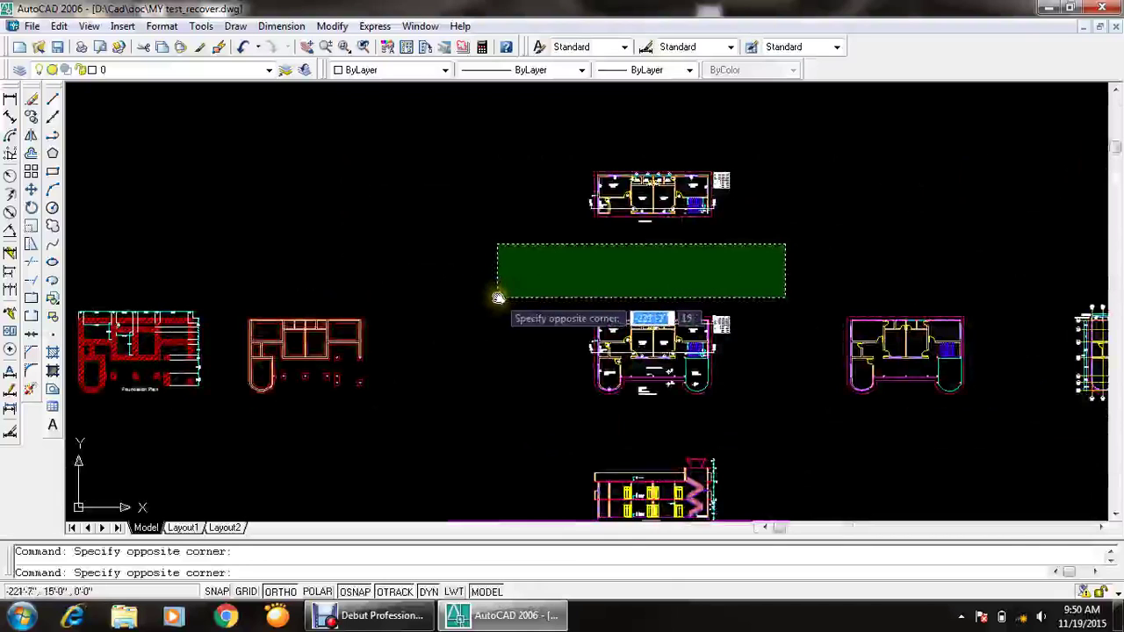
pyautogui.click(495, 292)
pyautogui.click(794, 246)
pyautogui.click(545, 282)
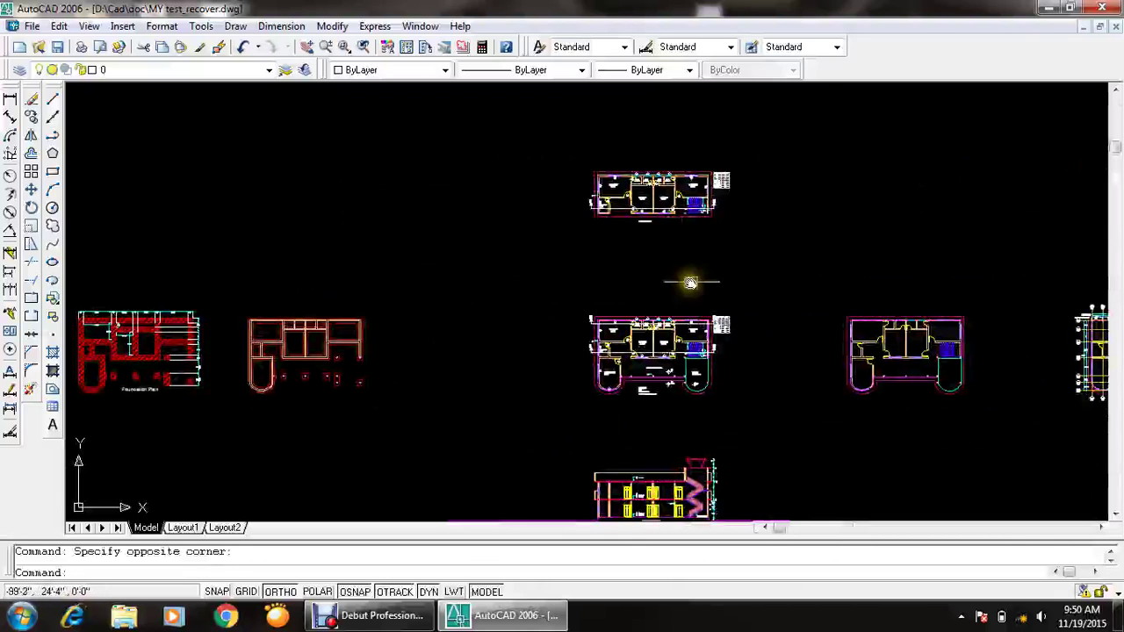
# - Click around the drawing sheets, then shift the view right and up
pyautogui.click(788, 249)
pyautogui.click(571, 292)
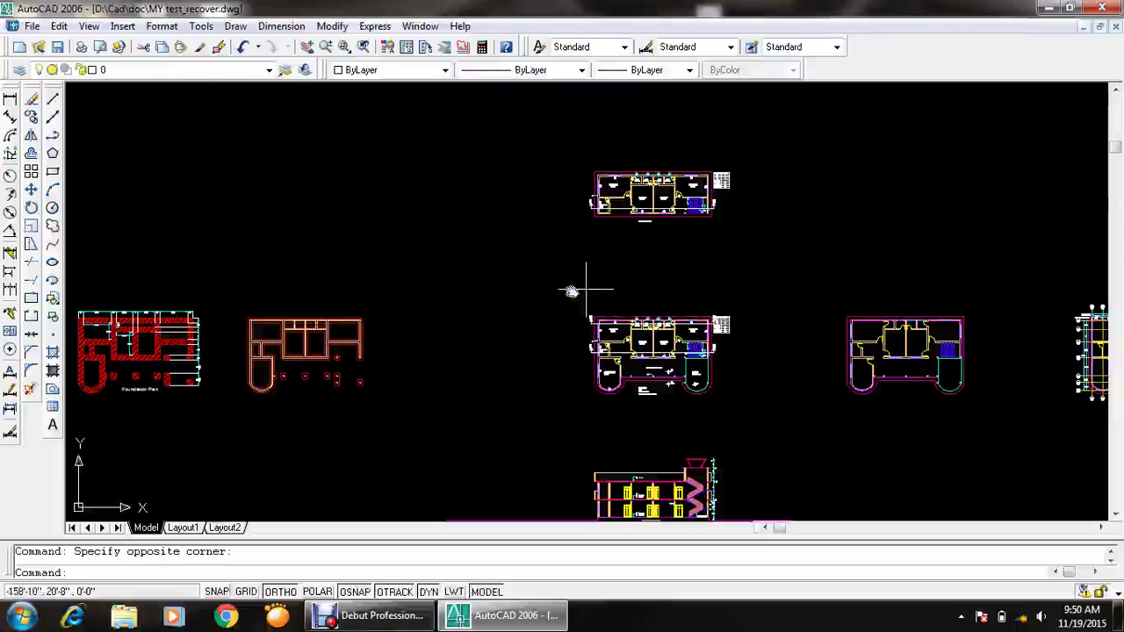
pyautogui.click(795, 253)
pyautogui.click(544, 284)
pyautogui.click(801, 257)
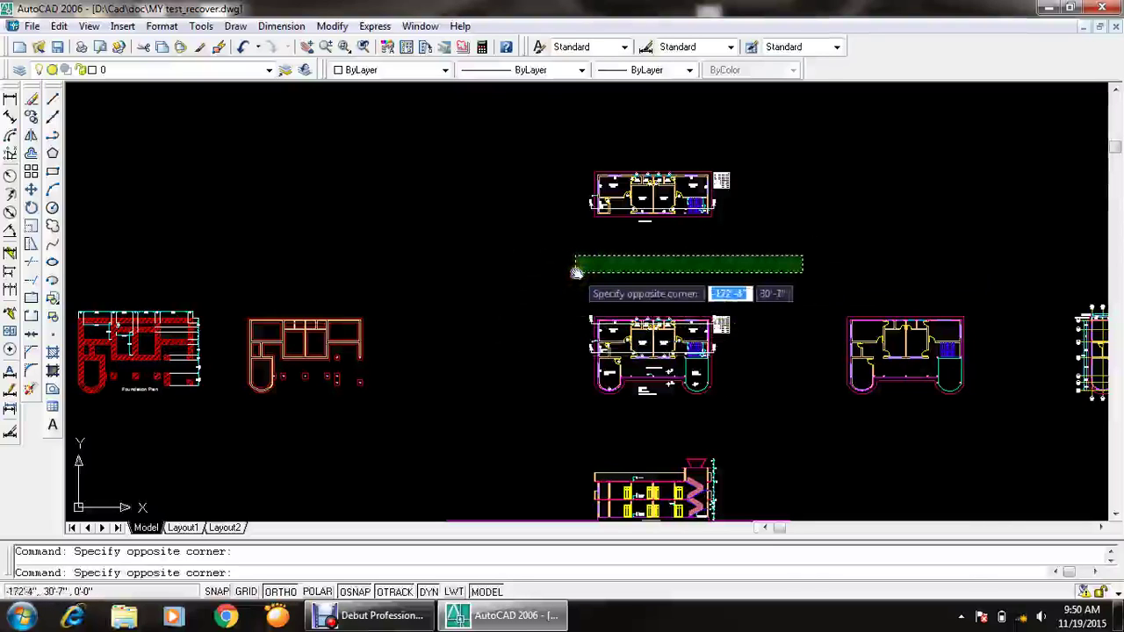
pyautogui.click(576, 272)
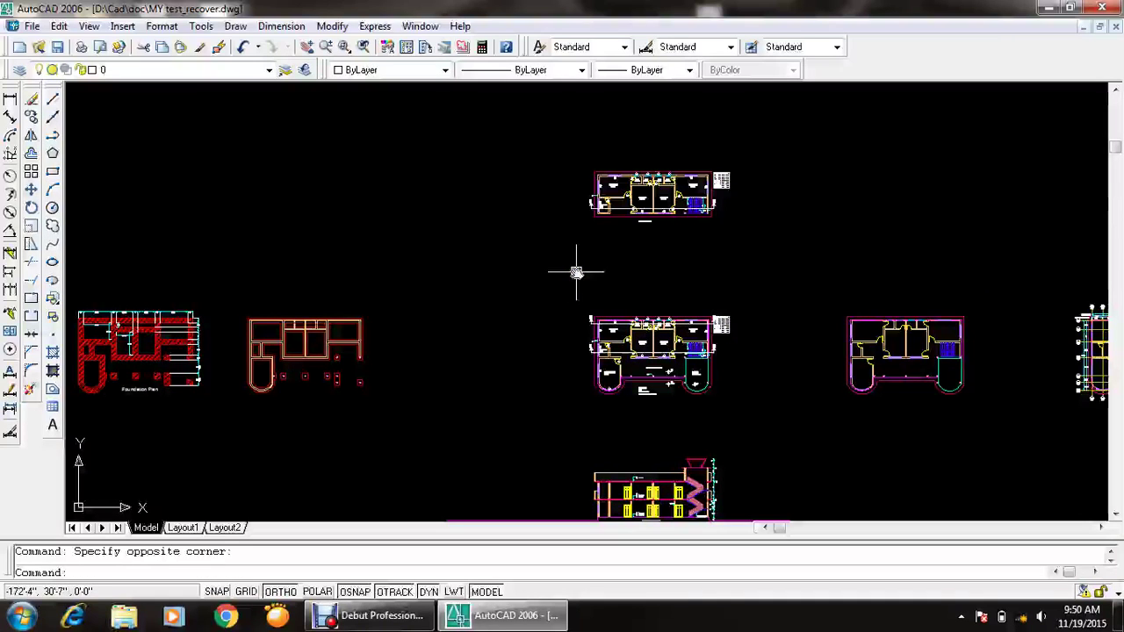
pyautogui.click(795, 234)
pyautogui.click(658, 263)
pyautogui.moveTo(657, 258); pyautogui.dragTo(725, 225, button='middle')
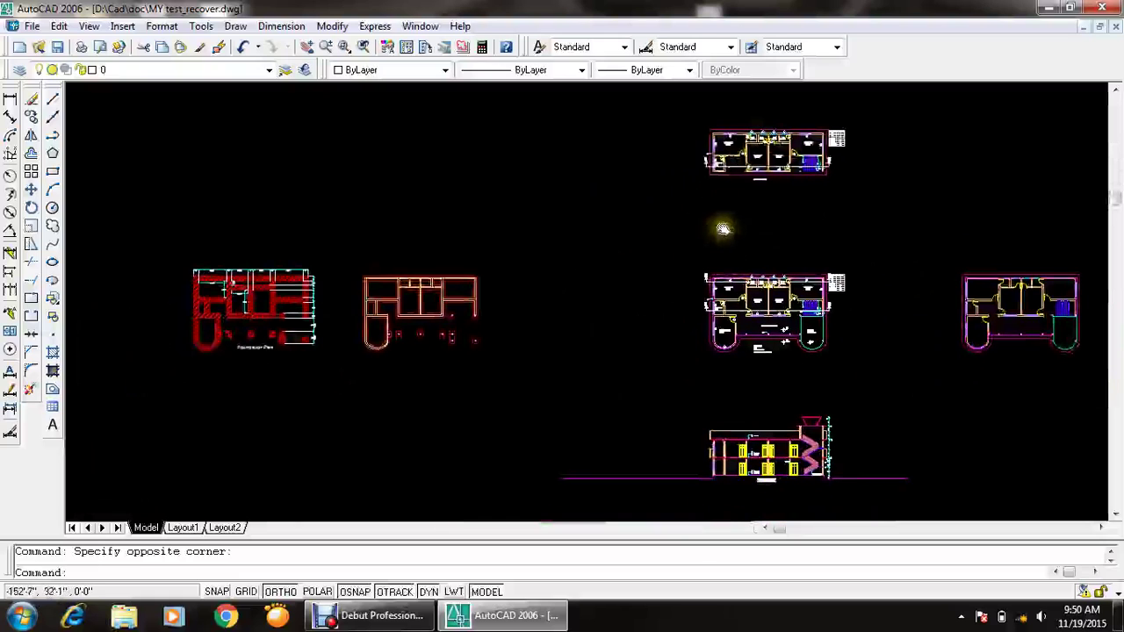
# - Save the drawing again and zoom into the blank area left of the foundation outline
pyautogui.scroll(5, 376, 321)
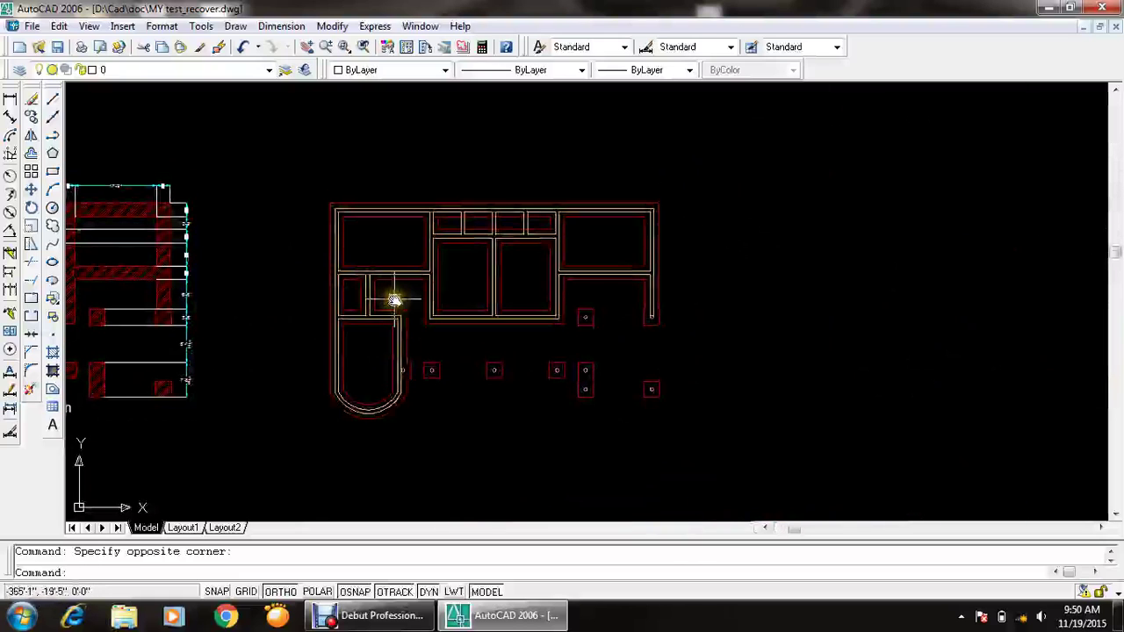
pyautogui.hotkey('ctrl', 's')
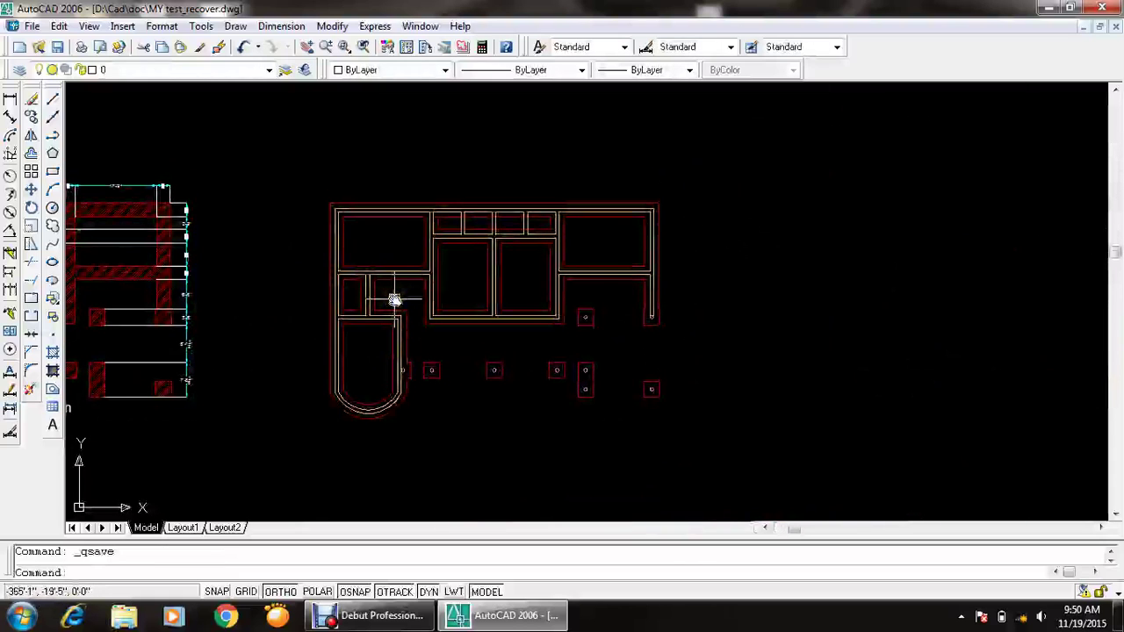
pyautogui.moveTo(394, 299)
pyautogui.mouseDown(button='middle')
pyautogui.moveTo(502, 275)
pyautogui.moveTo(816, 258)
pyautogui.mouseUp(button='middle')
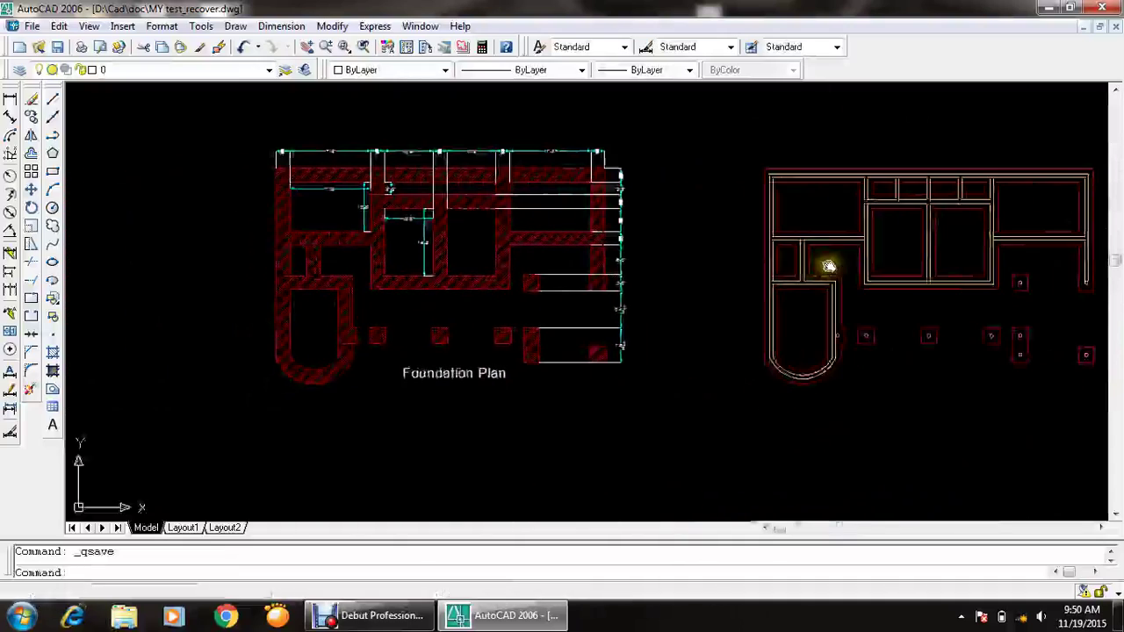
pyautogui.scroll(2, 382, 260)
pyautogui.moveTo(389, 243)
pyautogui.mouseDown(button='middle')
pyautogui.moveTo(644, 251)
pyautogui.moveTo(484, 186)
pyautogui.mouseUp(button='middle')
pyautogui.moveTo(130, 217); pyautogui.dragTo(565, 243, button='middle')
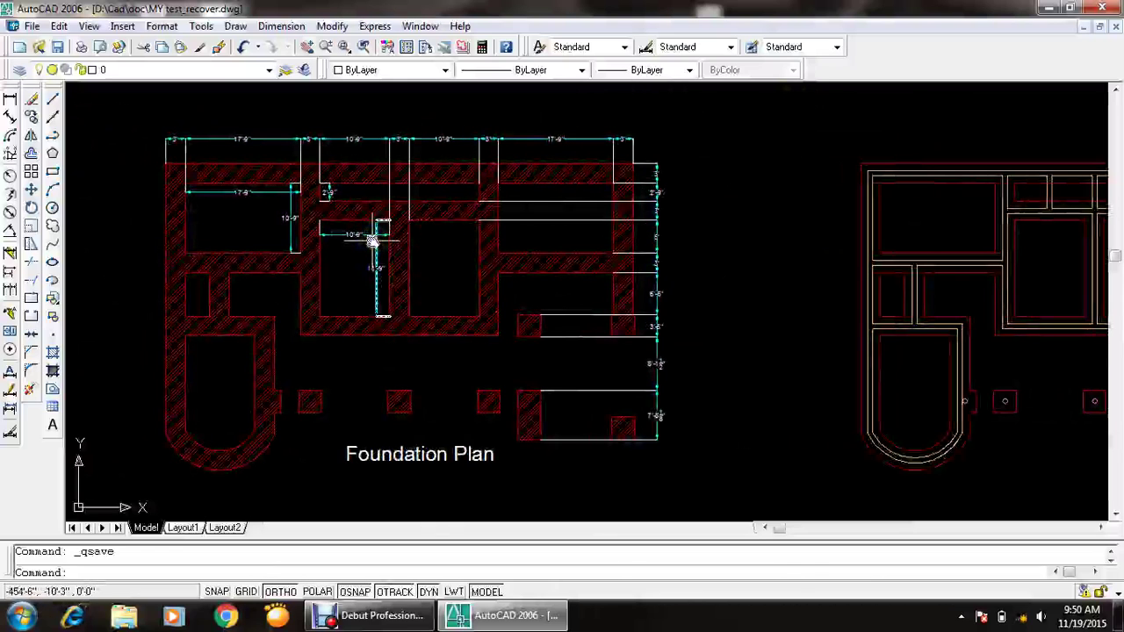
pyautogui.moveTo(658, 264); pyautogui.dragTo(326, 269, button='middle')
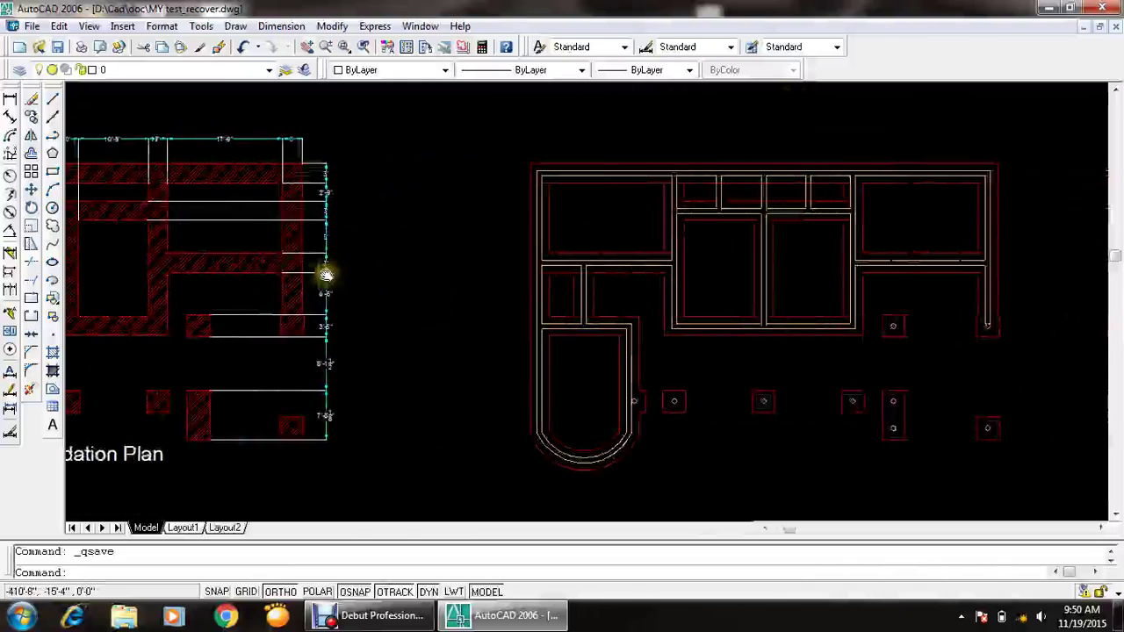
pyautogui.moveTo(707, 263); pyautogui.dragTo(577, 260, button='middle')
pyautogui.scroll(1, 414, 212)
pyautogui.scroll(1, 334, 211)
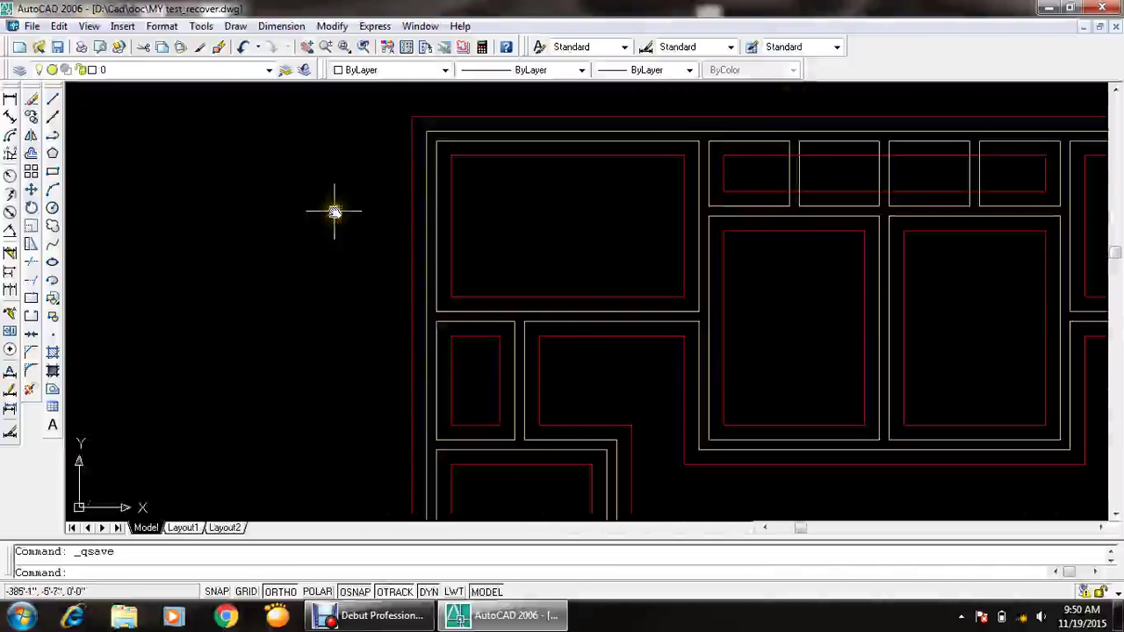
# - Draw the marker stem and a half-triangle with a slanted side and horizontal base
pyautogui.write('l')
pyautogui.press('Return')
pyautogui.scroll(1, 368, 220)
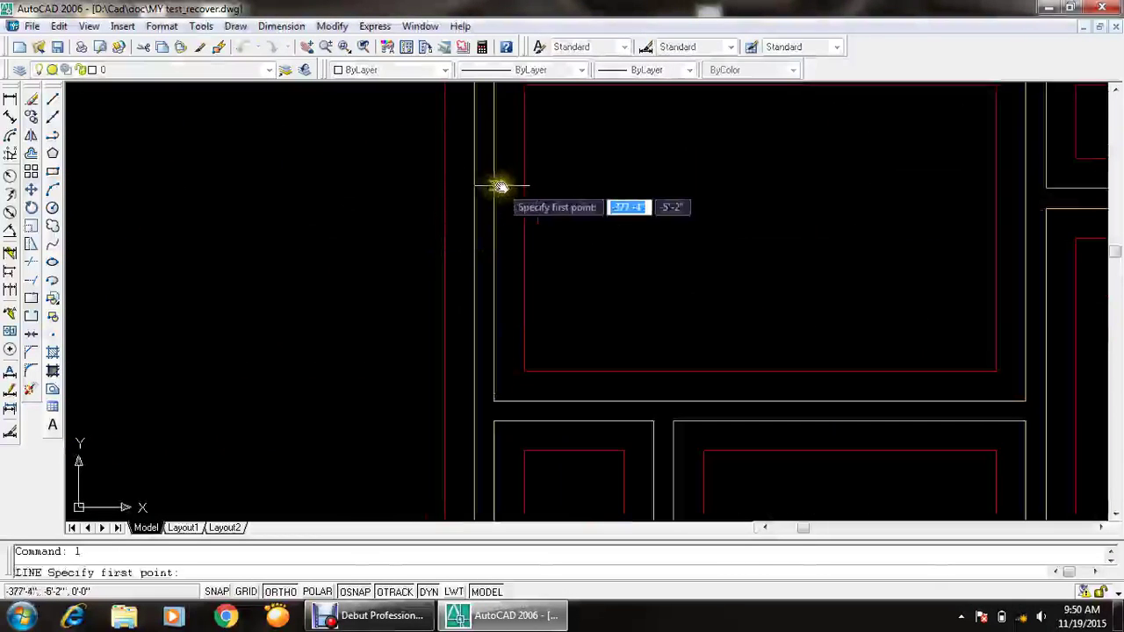
pyautogui.click(553, 186)
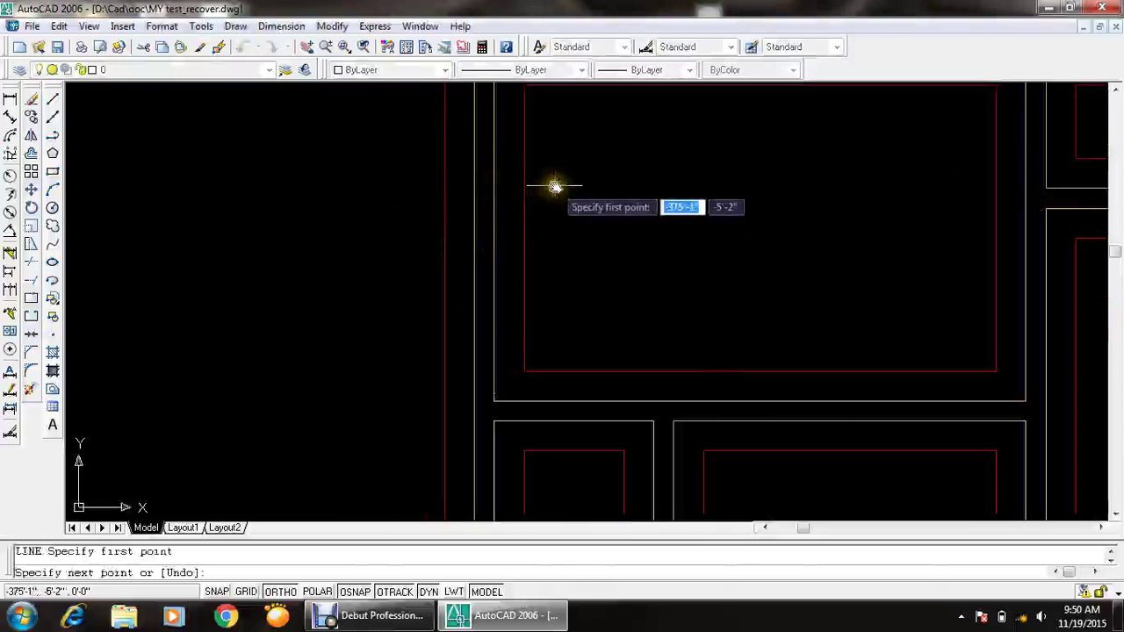
pyautogui.scroll(1, 416, 191)
pyautogui.press('Escape')
pyautogui.press('Return')
pyautogui.click(409, 183)
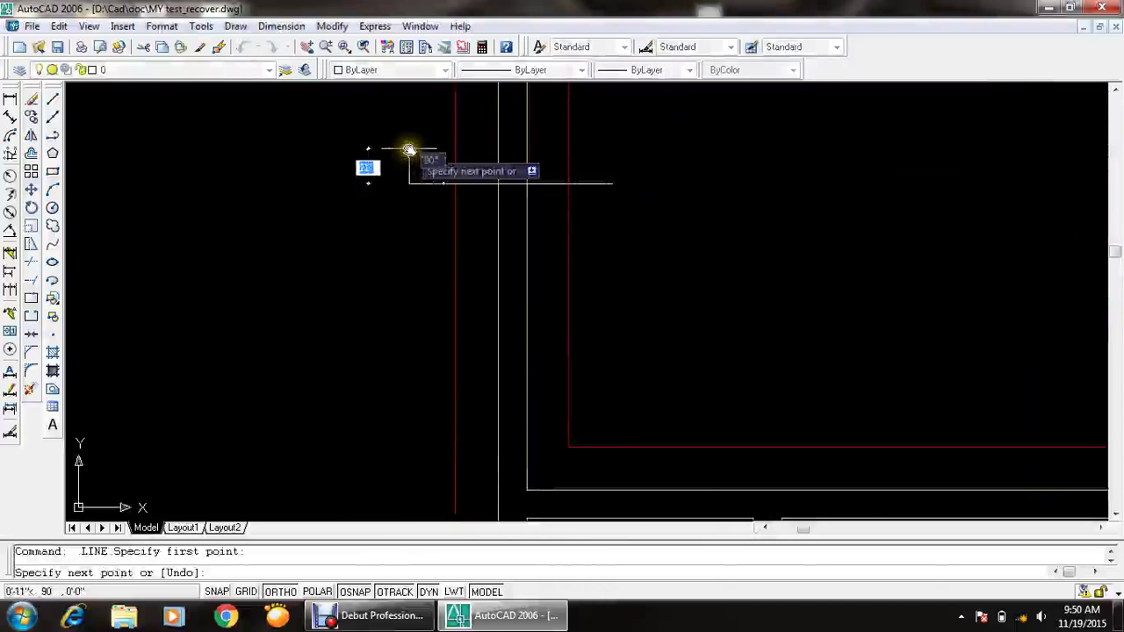
pyautogui.scroll(1, 409, 145)
pyautogui.scroll(1, 409, 145)
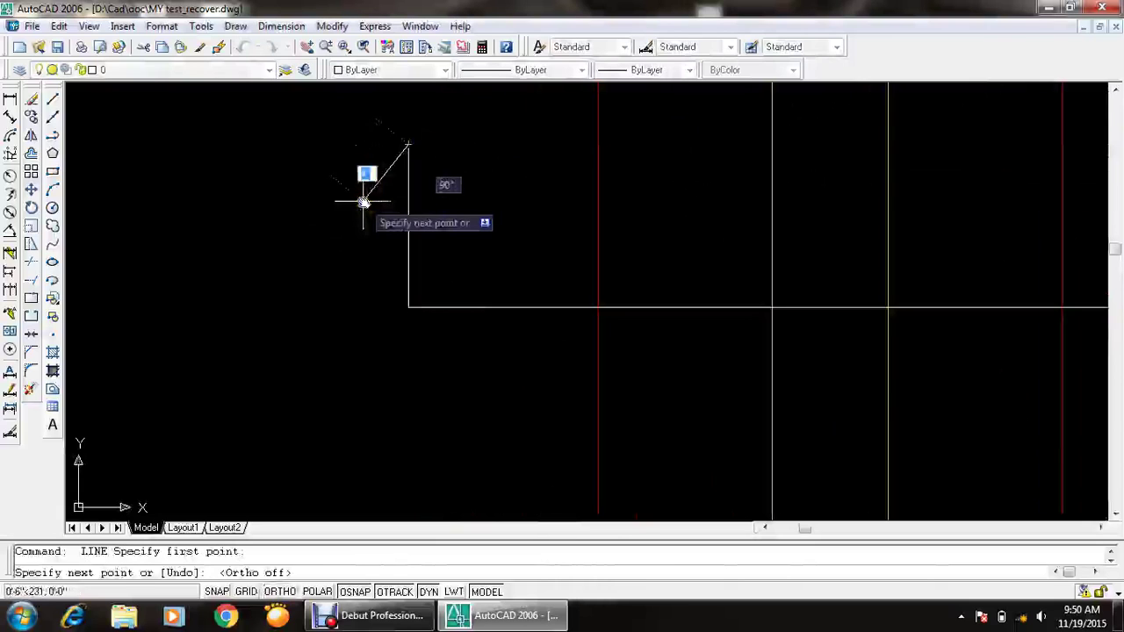
pyautogui.click(350, 217)
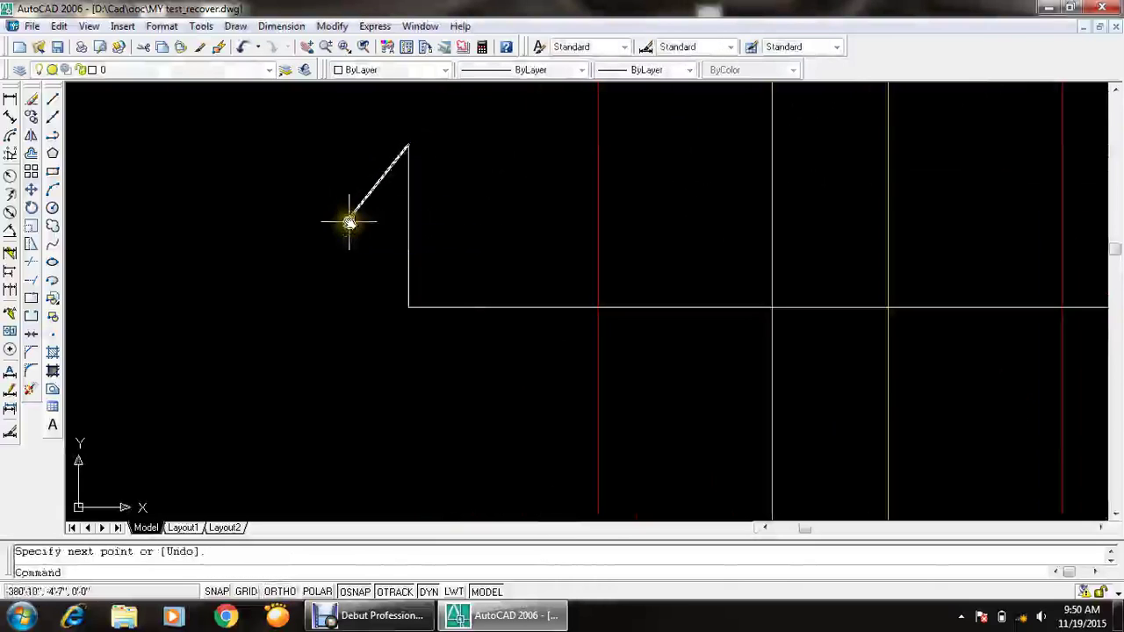
pyautogui.click(409, 218)
pyautogui.press('Escape')
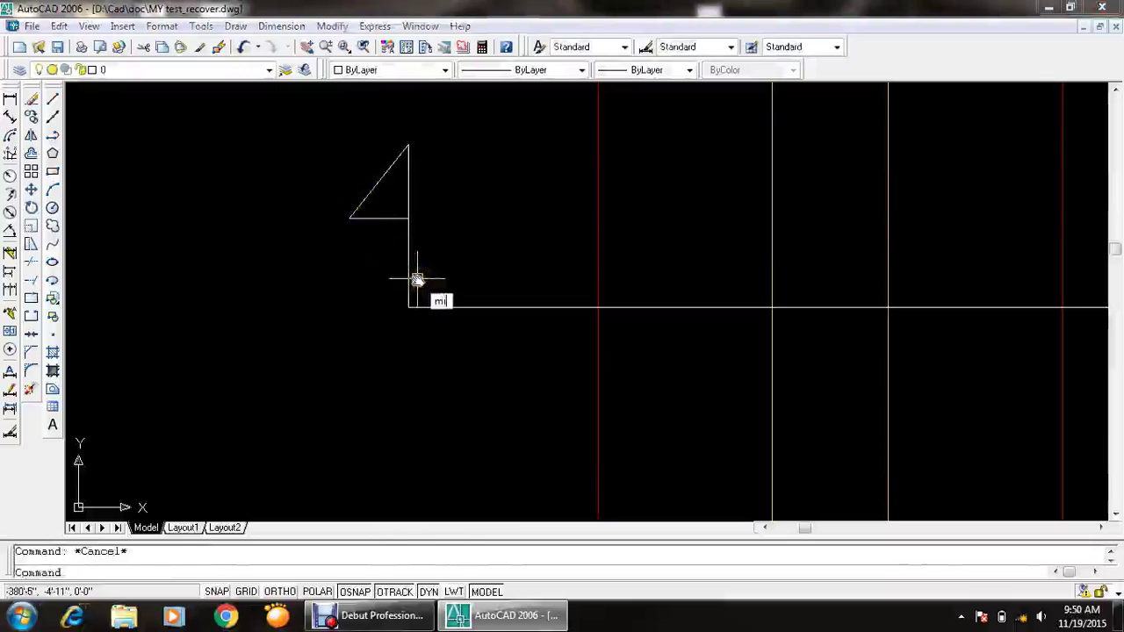
# - Mirror the half-triangle about a vertical axis through its apex, keeping the original
pyautogui.write('mi')
pyautogui.press('Return')
pyautogui.click(388, 210)
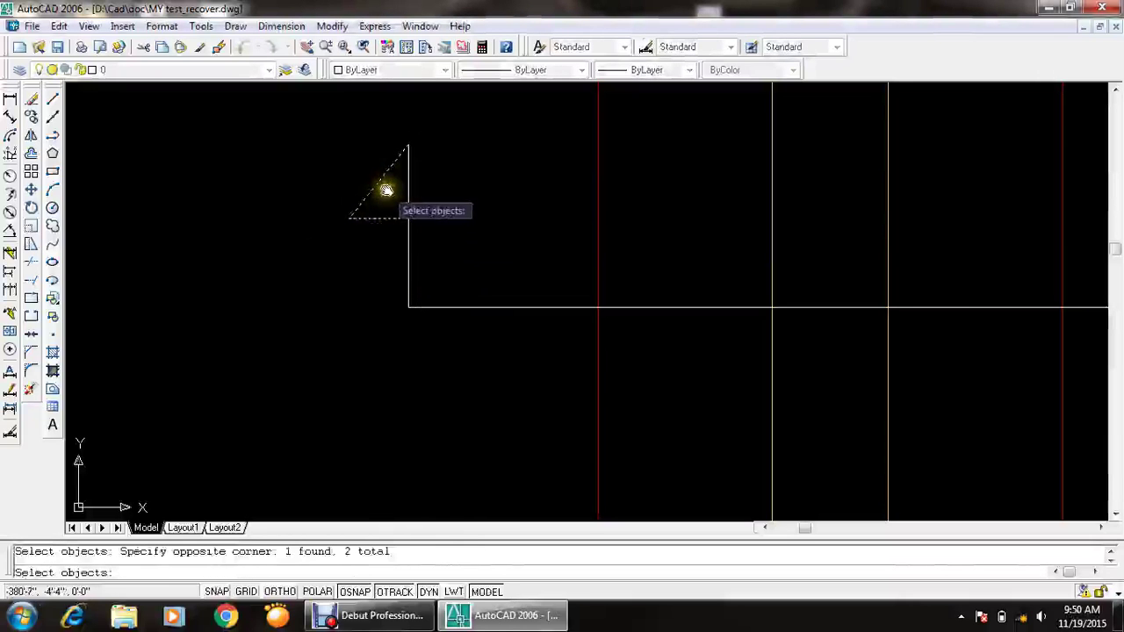
pyautogui.press('Return')
pyautogui.click(408, 146)
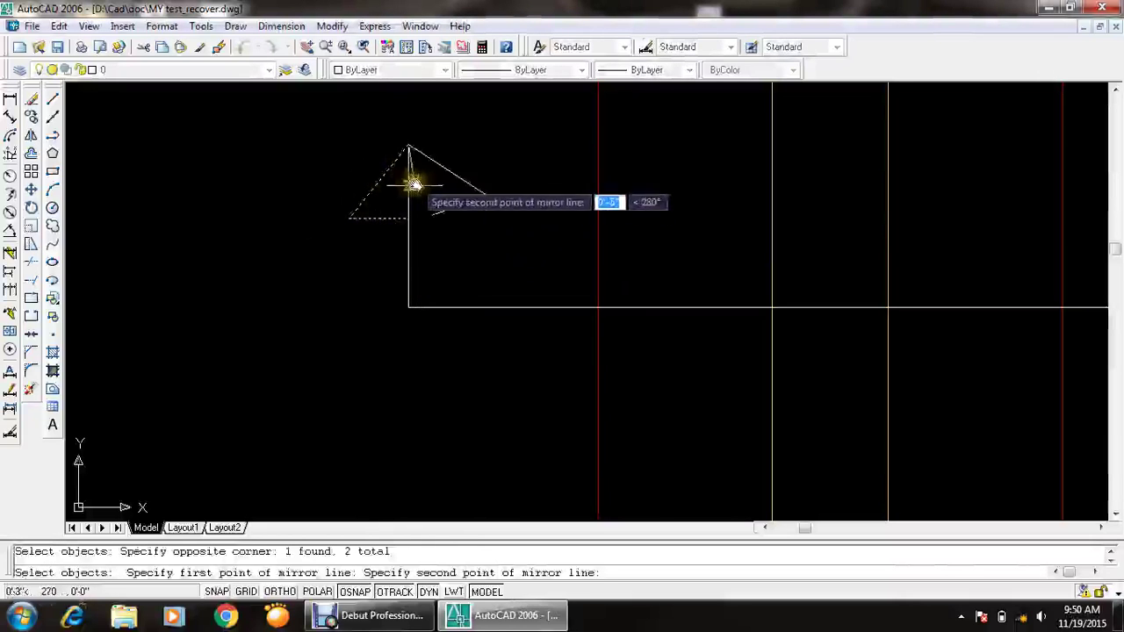
pyautogui.click(401, 303)
pyautogui.press('Return')
# - Attempt to trim the stem inside the triangle, then cancel
pyautogui.press('Return')
pyautogui.press('Return')
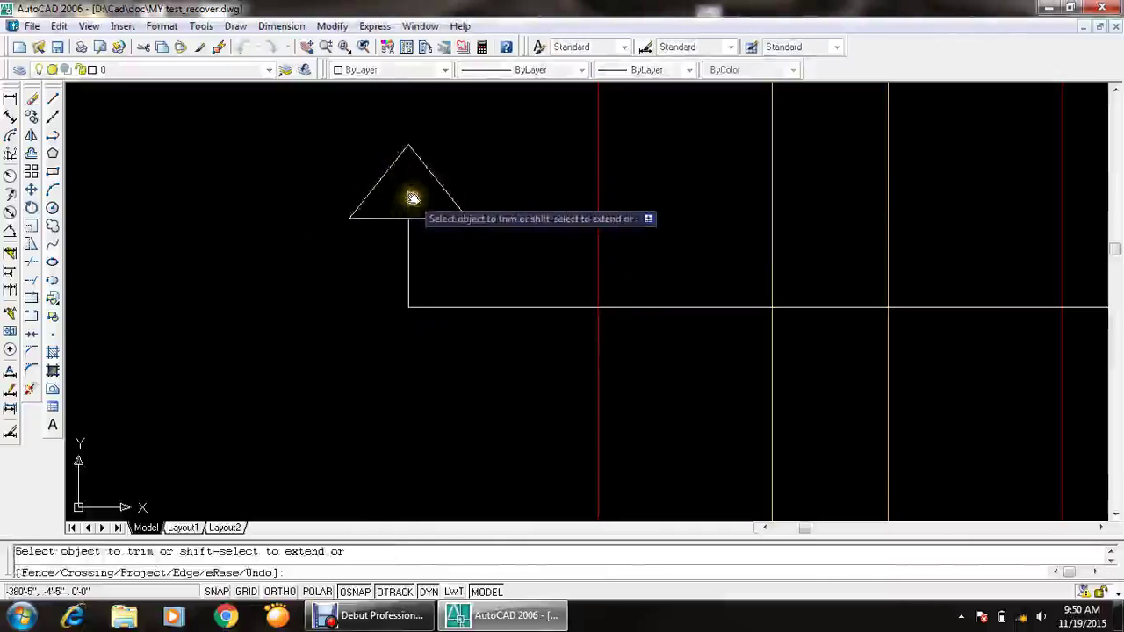
pyautogui.press('Escape')
pyautogui.press('Escape')
pyautogui.write('dt')
pyautogui.press('Return')
pyautogui.moveTo(390, 182); pyautogui.dragTo(384, 275, button='middle')
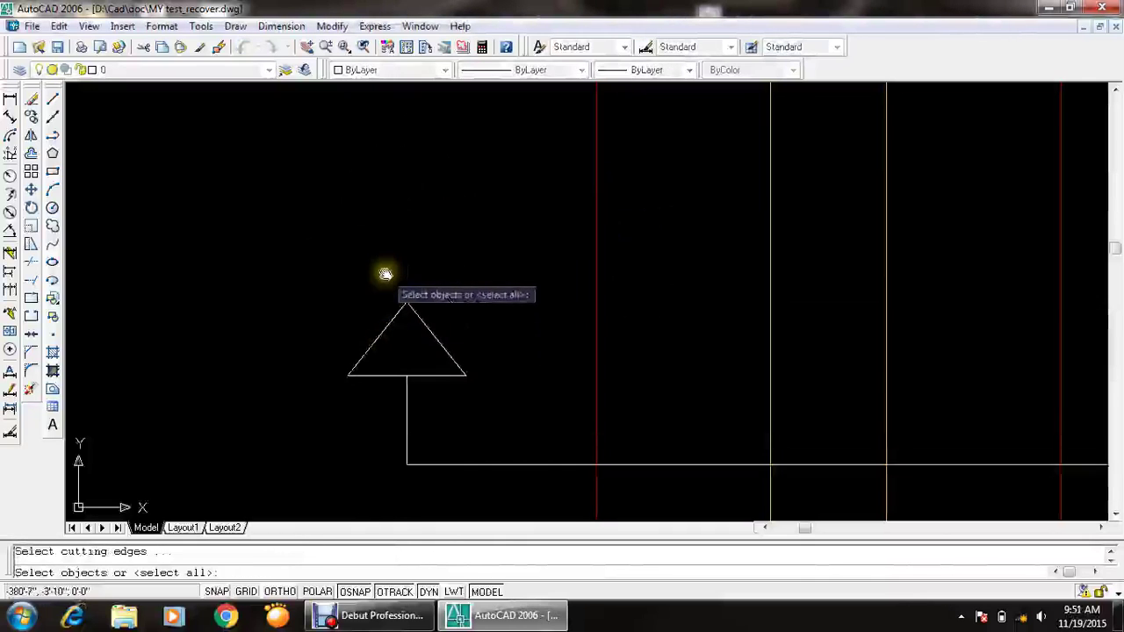
pyautogui.click(386, 263)
pyautogui.press('Escape')
# - Place a capital 'D' text label above the triangle marker
pyautogui.write('dt')
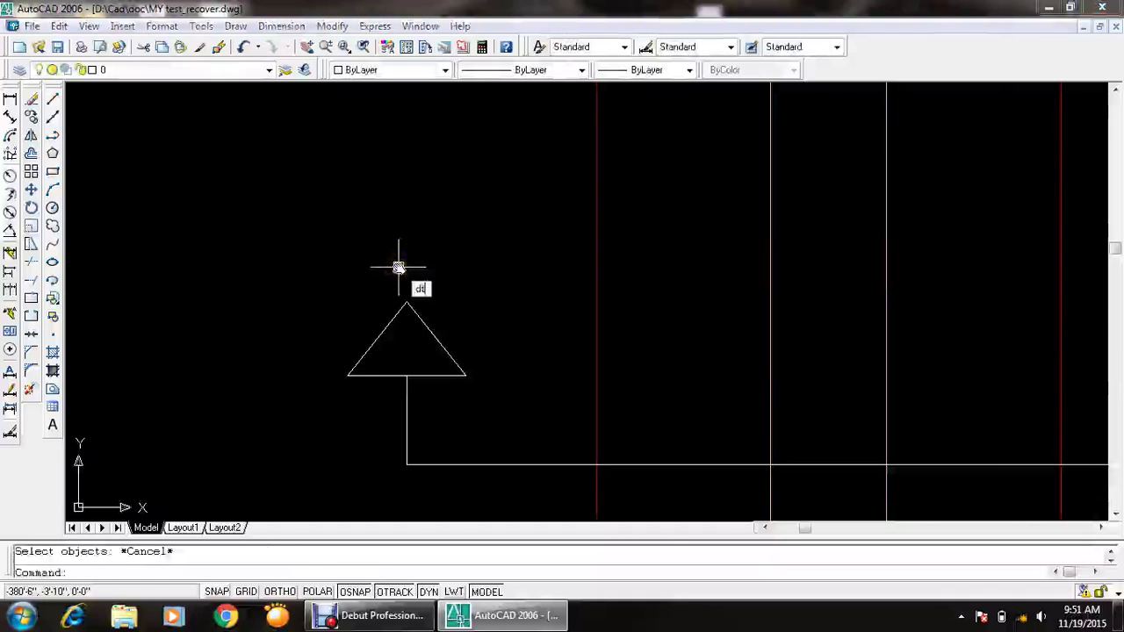
pyautogui.press('Return')
pyautogui.click(373, 265)
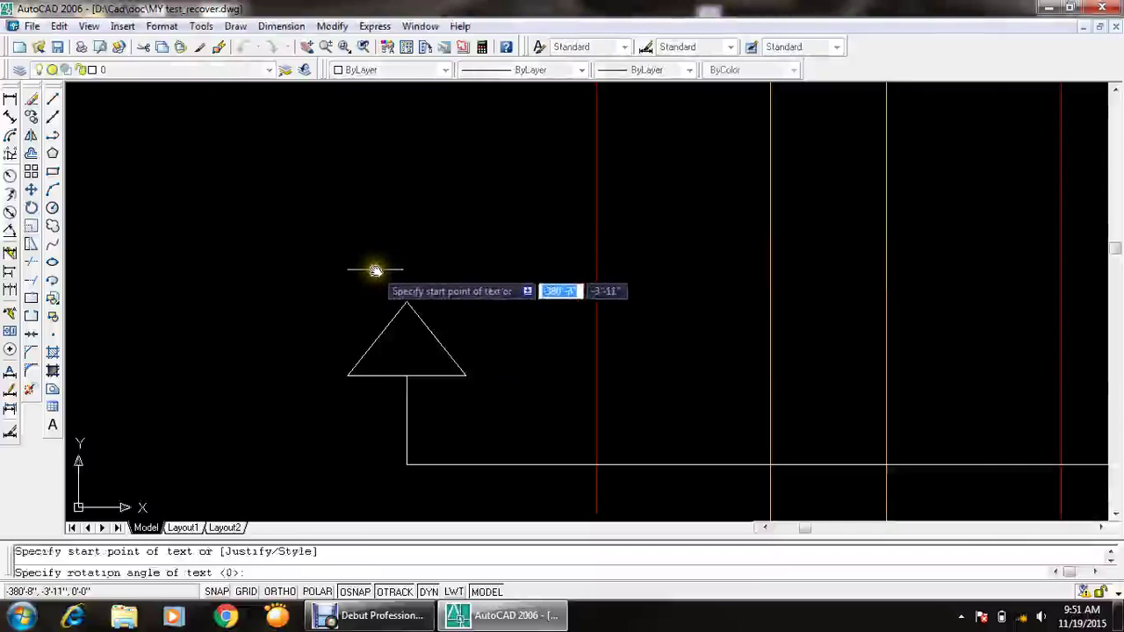
pyautogui.click(442, 275)
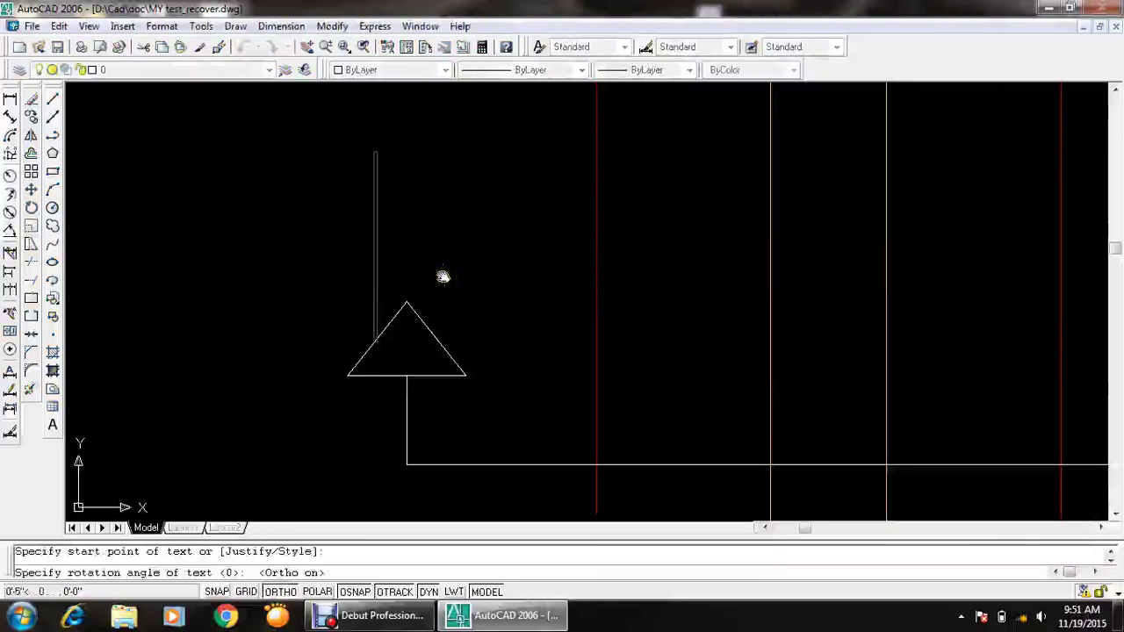
pyautogui.write('d')
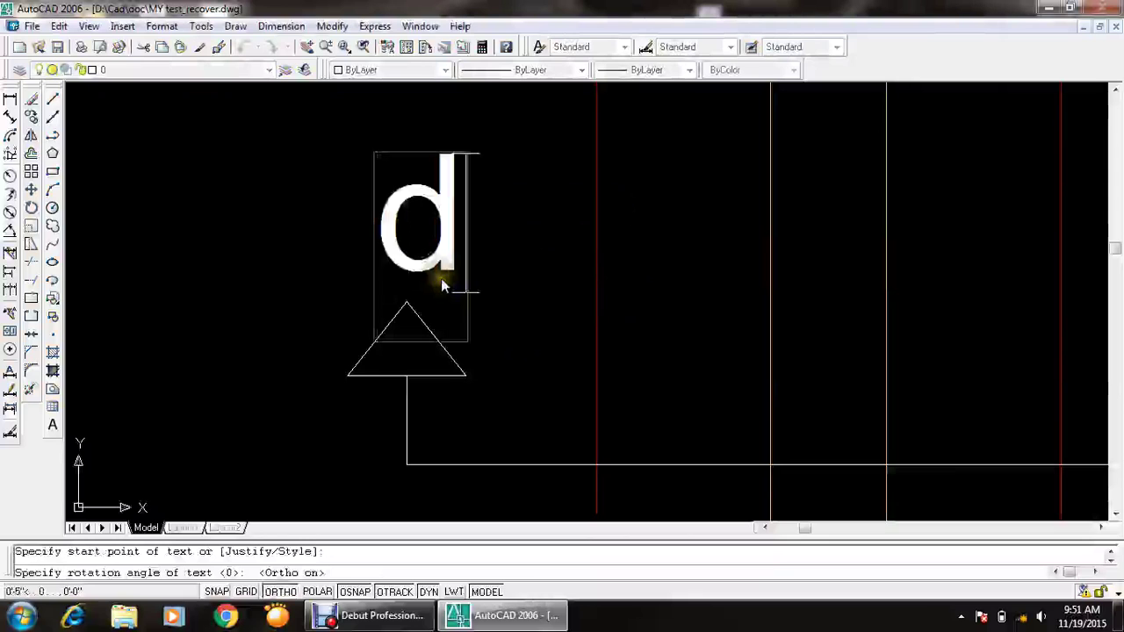
pyautogui.press('BackSpace')
pyautogui.write('D')
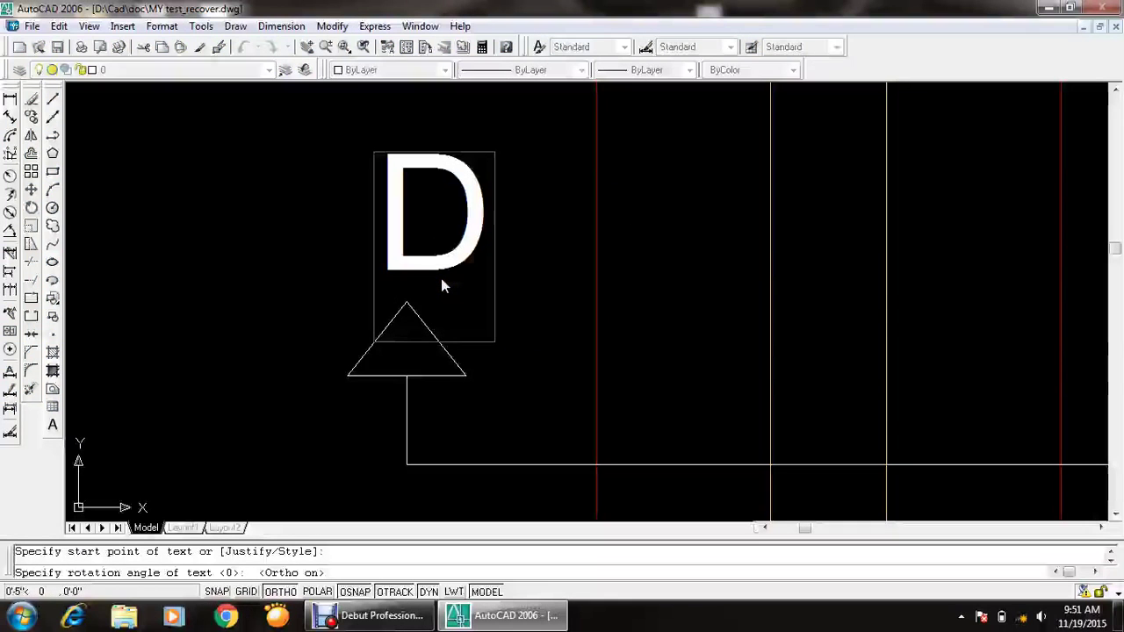
pyautogui.press('Return')
pyautogui.press('Return')
pyautogui.scroll(-3, 486, 309)
pyautogui.scroll(3, 485, 309)
pyautogui.press('Escape')
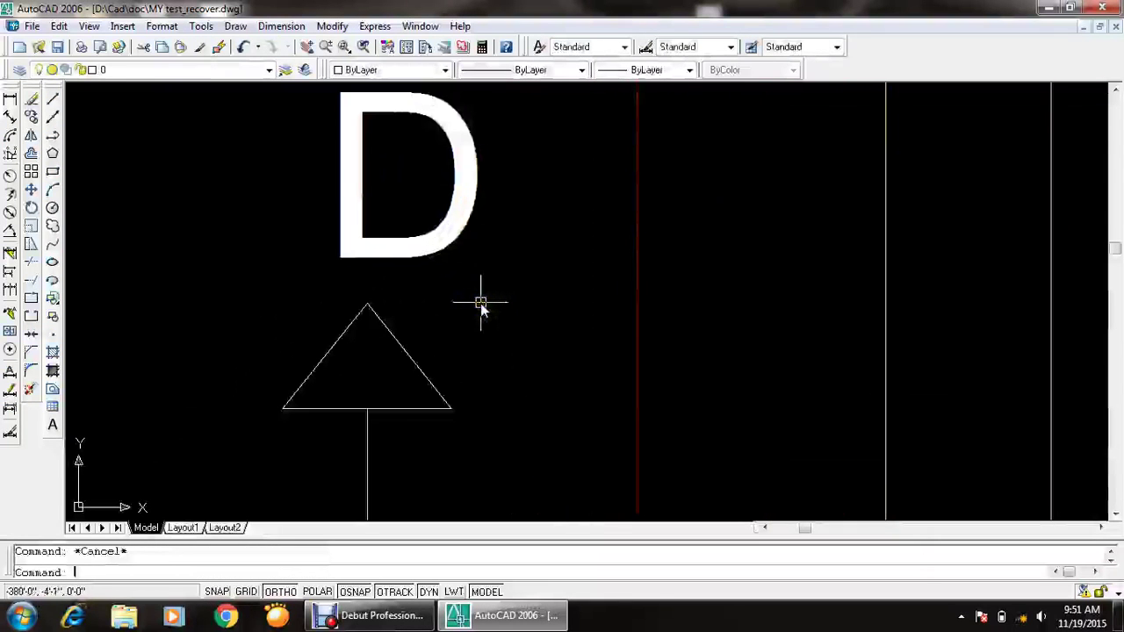
# - Fill the marker triangle with a SOLID hatch
pyautogui.write('h')
pyautogui.press('Return')
pyautogui.click(514, 131)
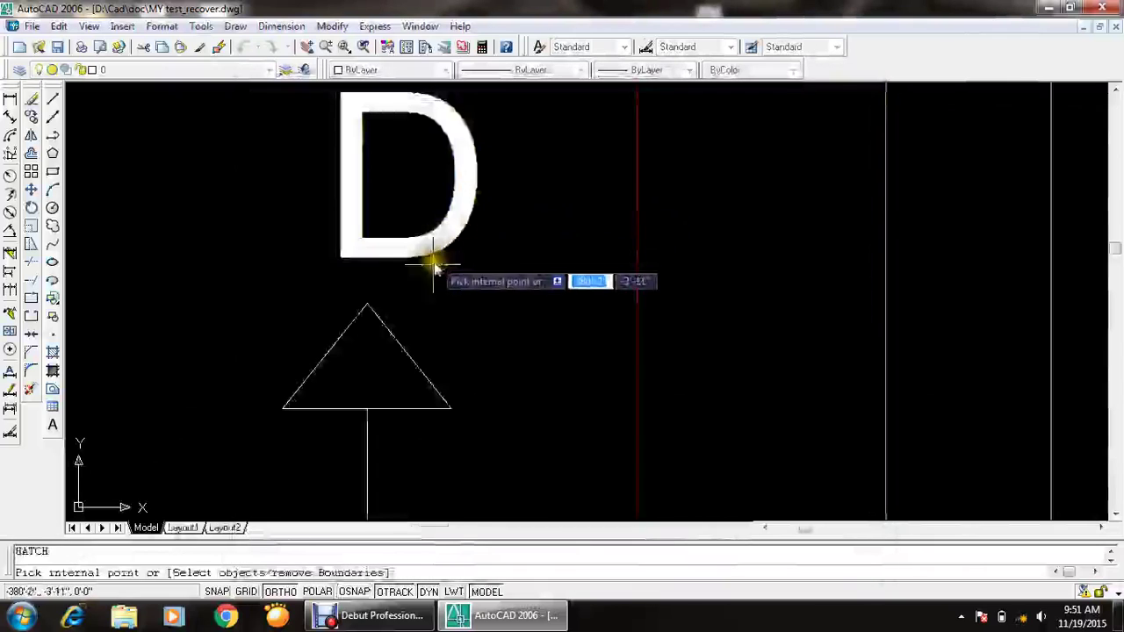
pyautogui.click(377, 369)
pyautogui.press('Return')
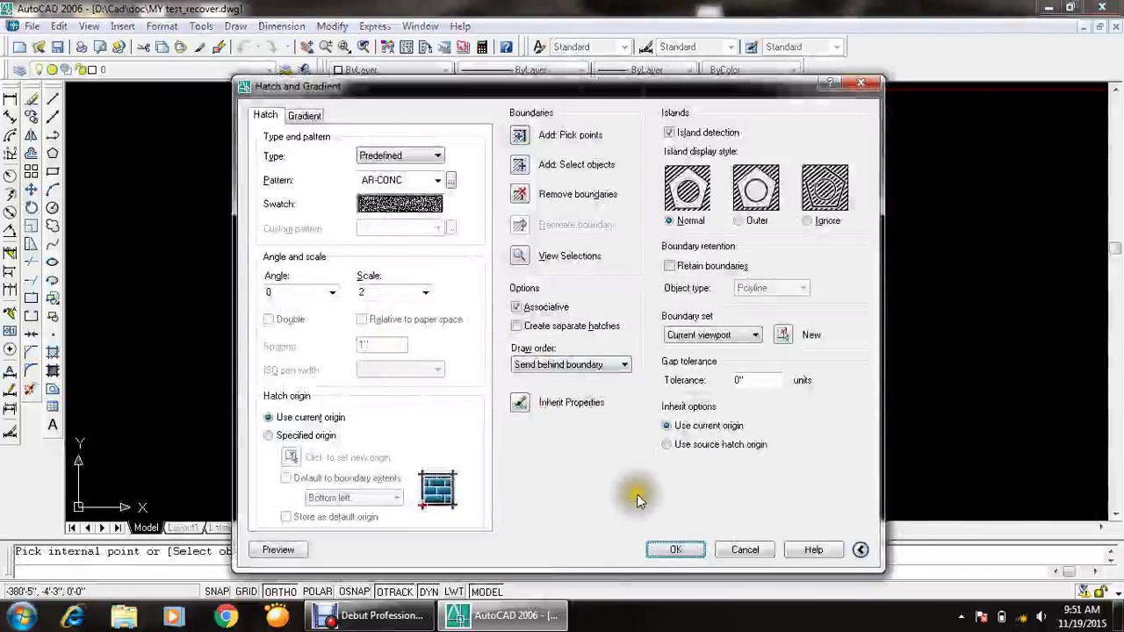
pyautogui.click(450, 180)
pyautogui.click(375, 211)
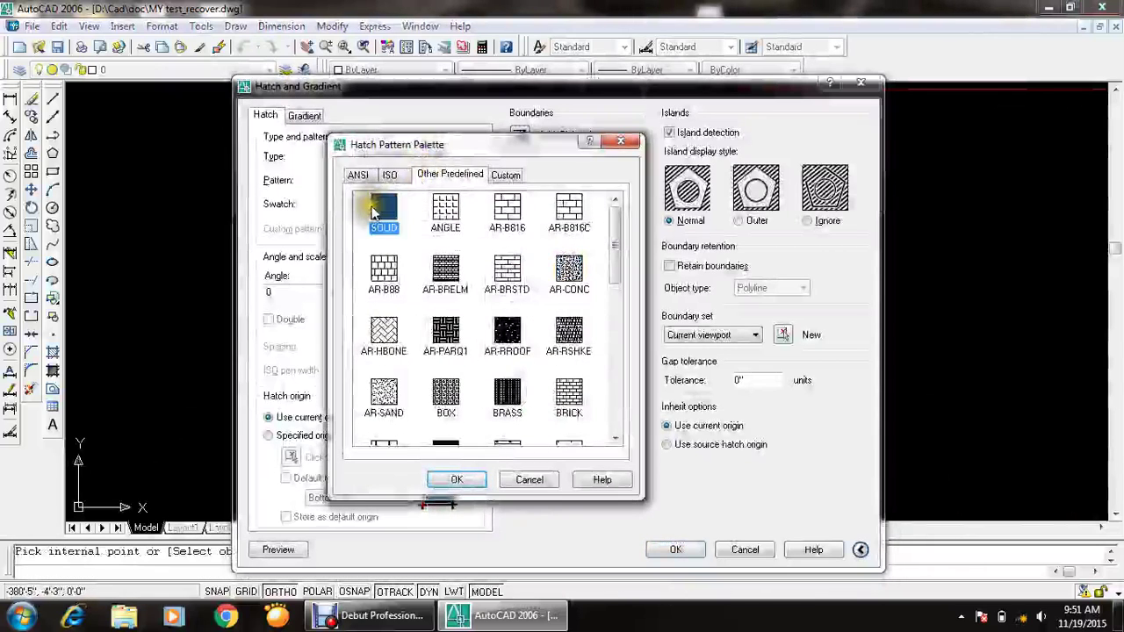
pyautogui.click(455, 480)
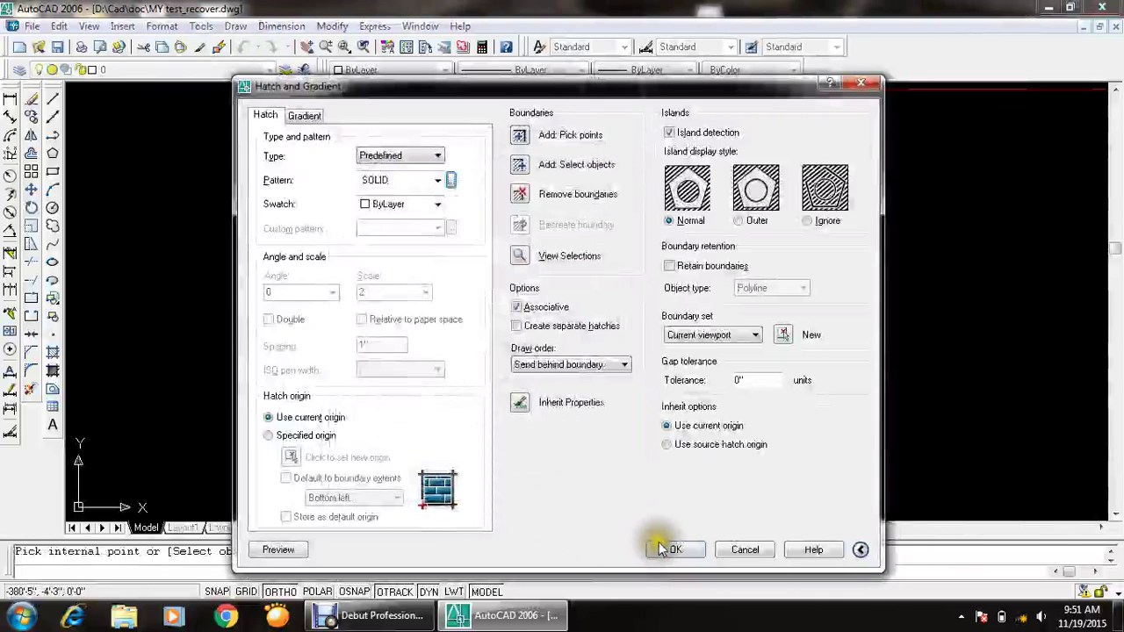
pyautogui.click(672, 549)
pyautogui.write('mi')
pyautogui.press('Return')
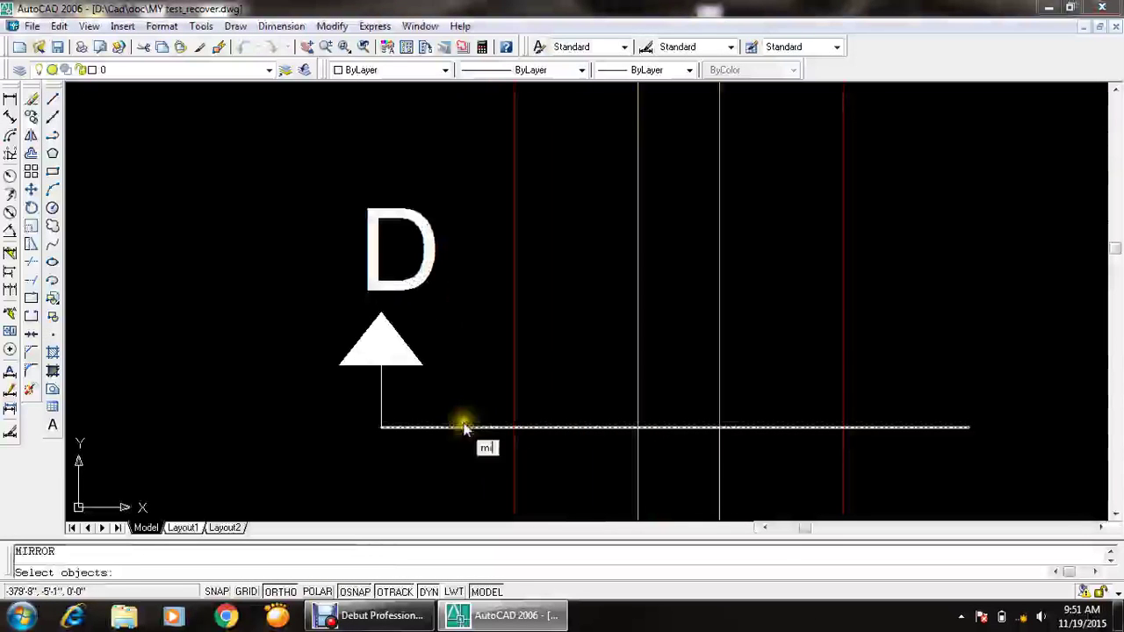
# - Mirror the D marker and its line about the wall centre, keeping the original
pyautogui.click(468, 154)
pyautogui.click(348, 391)
pyautogui.press('Return')
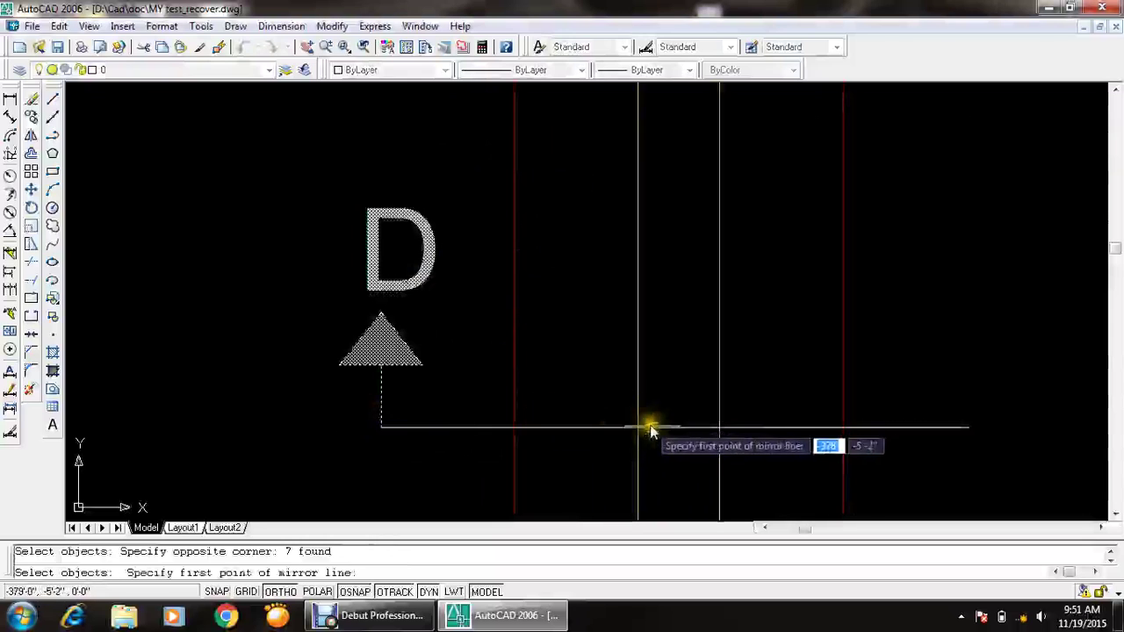
pyautogui.click(674, 428)
pyautogui.click(667, 281)
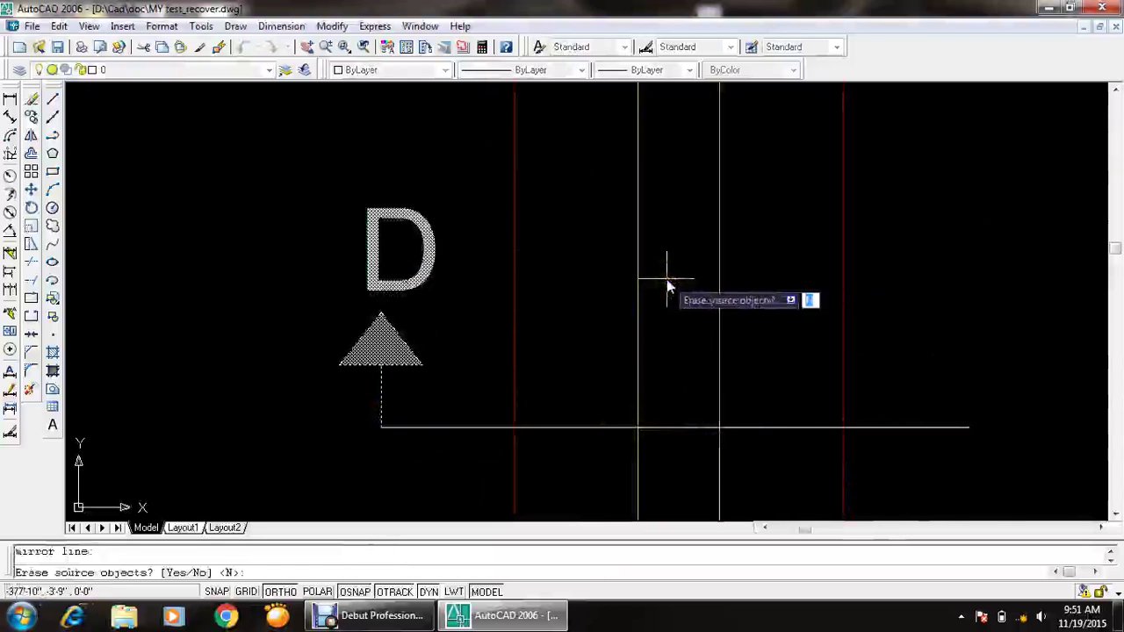
pyautogui.press('Return')
pyautogui.scroll(-4, 677, 279)
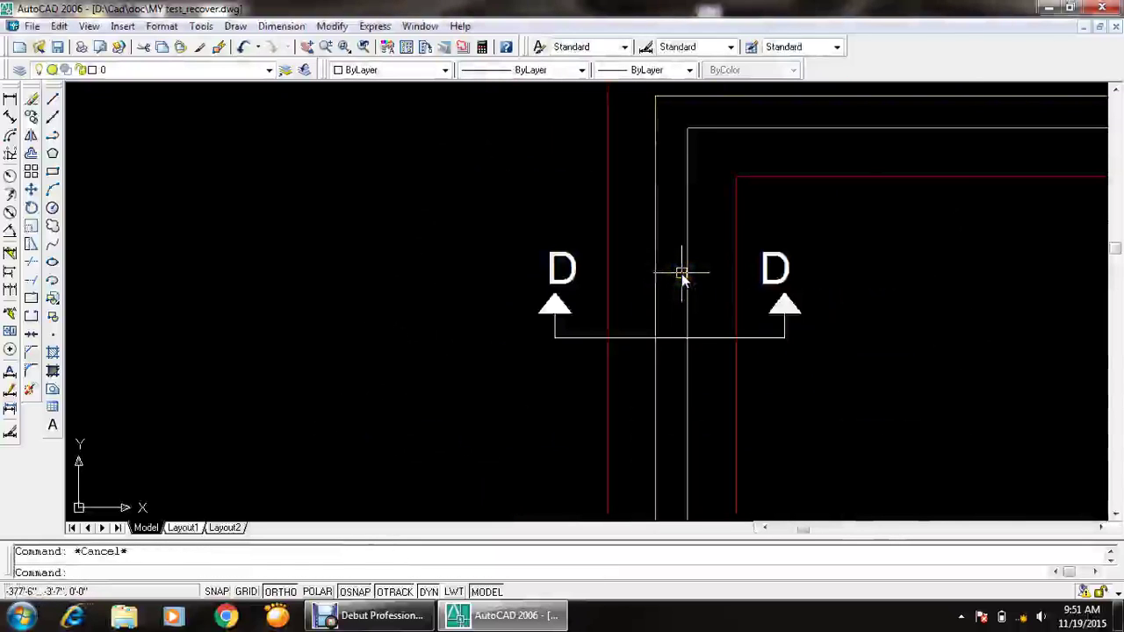
# - Add two vertical construction lines at the wall edges
pyautogui.write('xl')
pyautogui.press('Return')
pyautogui.write('v')
pyautogui.press('Return')
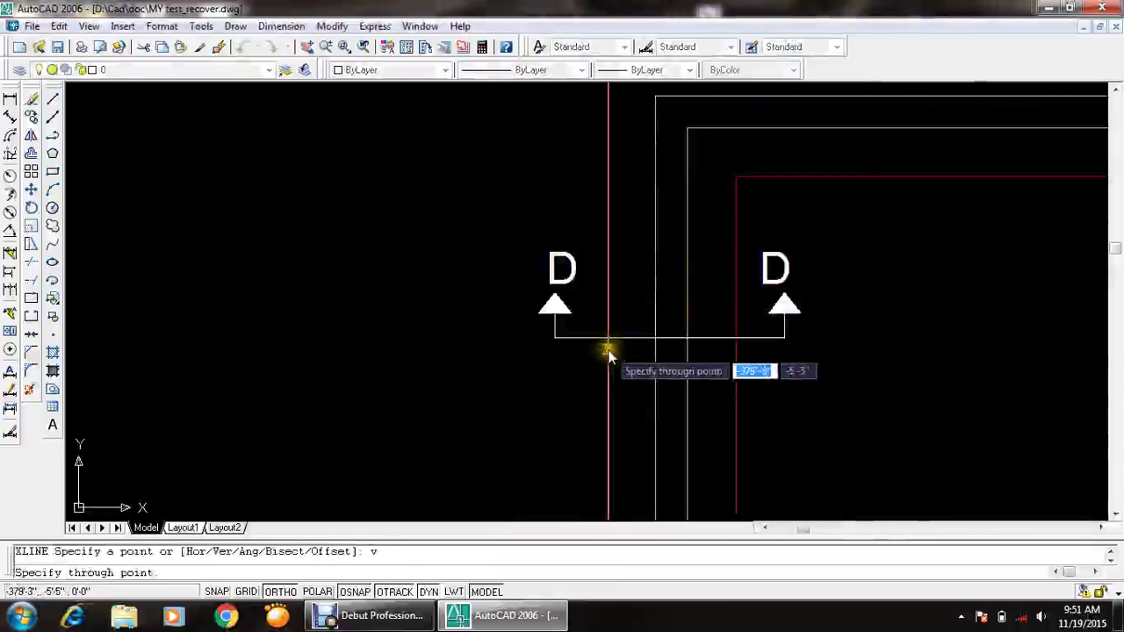
pyautogui.click(609, 349)
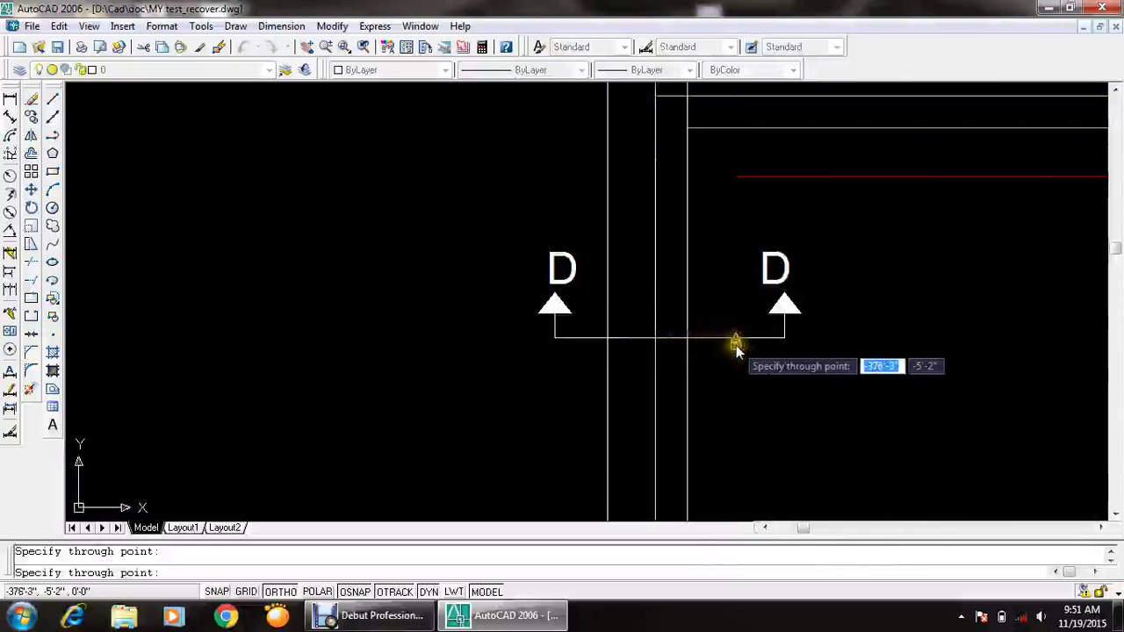
pyautogui.click(736, 347)
pyautogui.press('Escape')
# - Copy the red line's properties onto the first construction lines
pyautogui.click(197, 48)
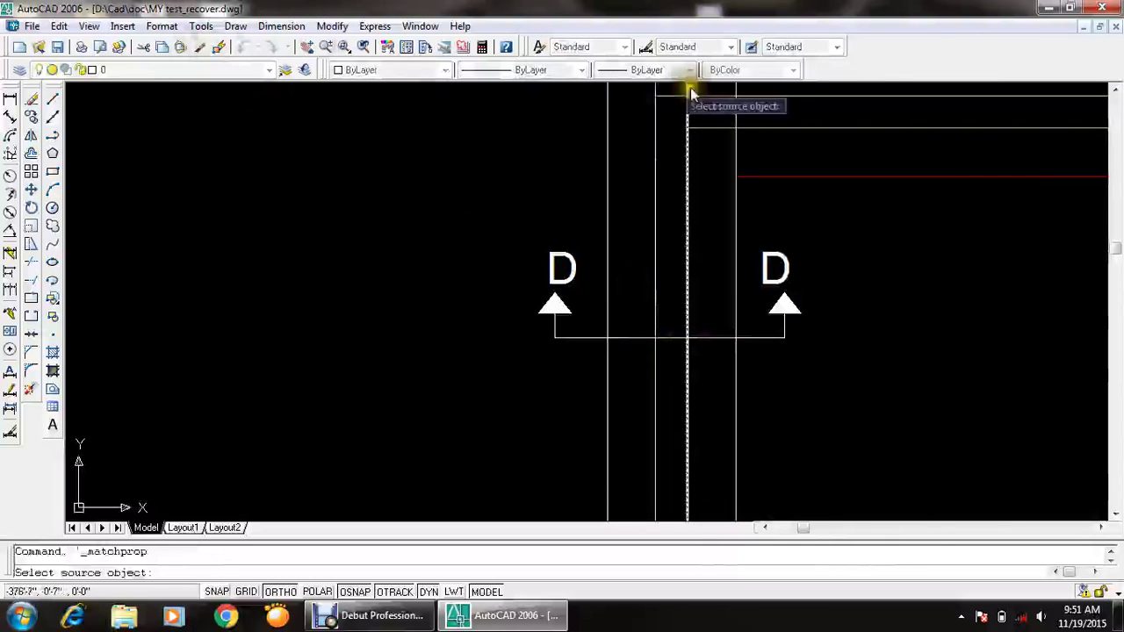
pyautogui.click(784, 175)
pyautogui.click(735, 159)
pyautogui.click(623, 163)
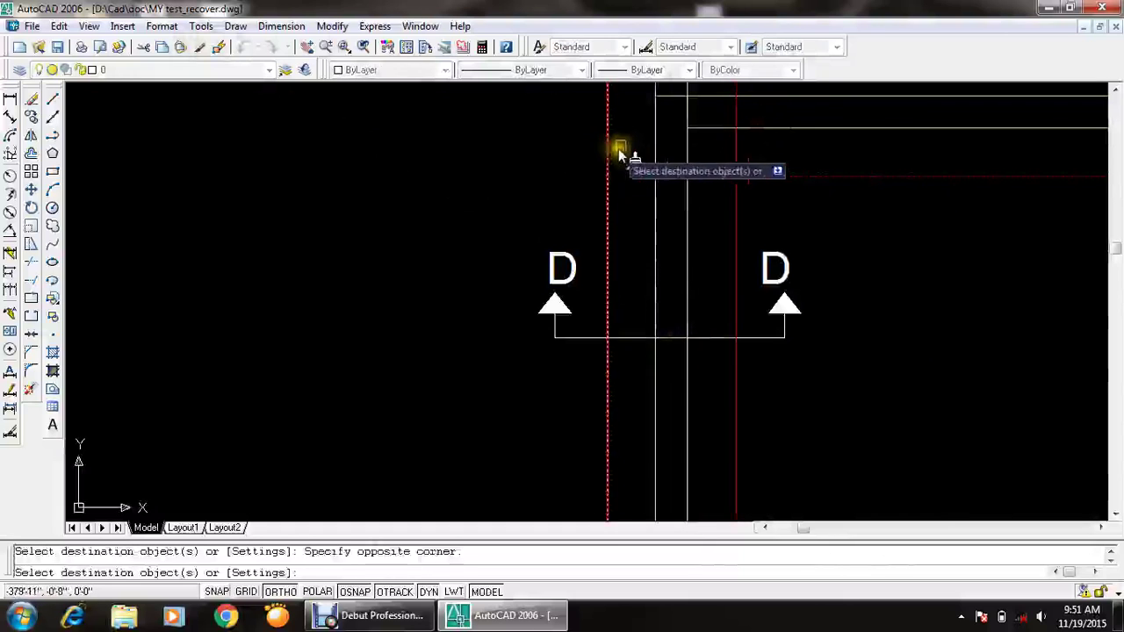
pyautogui.click(747, 199)
pyautogui.press('Return')
pyautogui.moveTo(747, 88); pyautogui.dragTo(747, 210, button='middle')
# - Match the red line's properties onto the remaining vertical lines
pyautogui.press('Return')
pyautogui.click(786, 216)
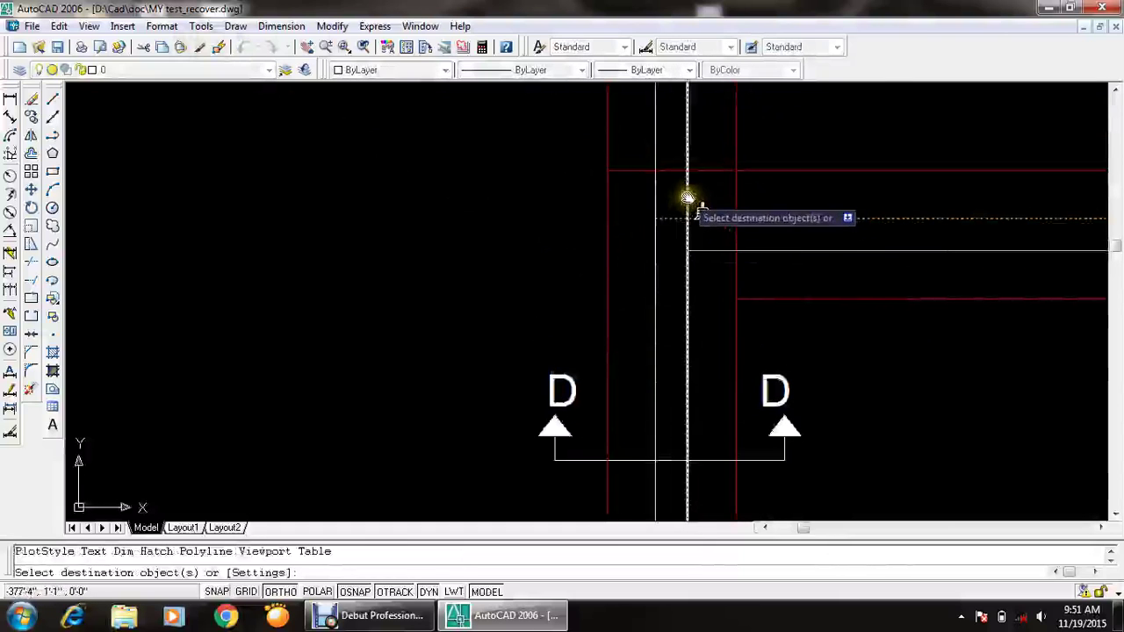
pyautogui.click(671, 199)
pyautogui.click(652, 200)
pyautogui.scroll(-3, 652, 200)
pyautogui.scroll(-2, 659, 187)
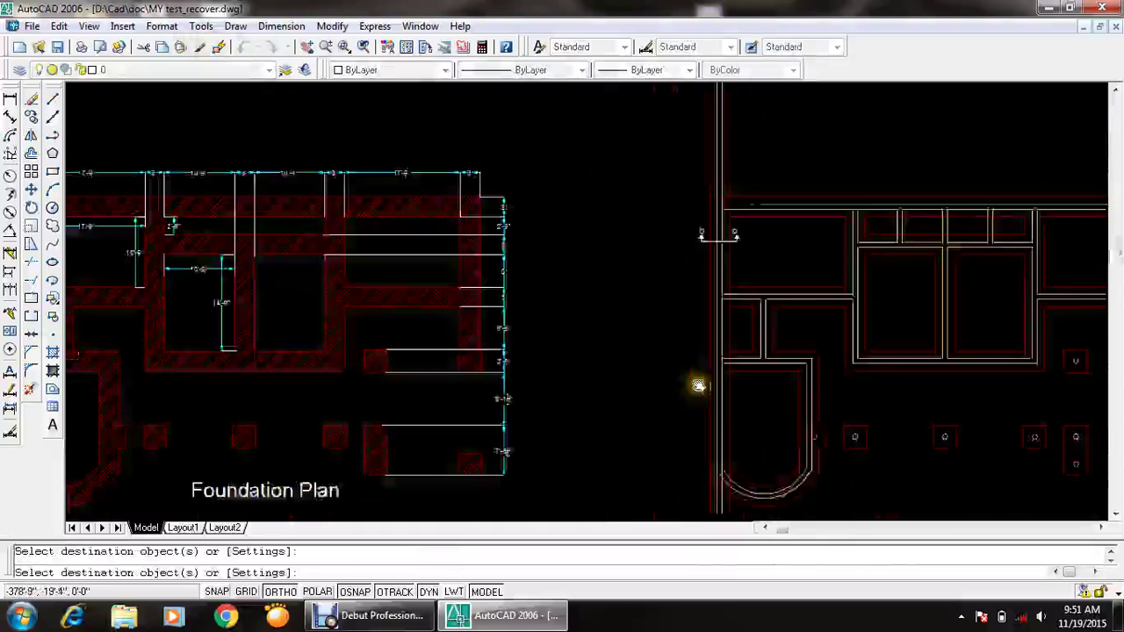
pyautogui.scroll(3, 697, 383)
pyautogui.scroll(2, 670, 167)
pyautogui.scroll(2, 671, 167)
# - Draw a horizontal line across the wall and footing verticals
pyautogui.scroll(1, 685, 251)
pyautogui.press('Escape')
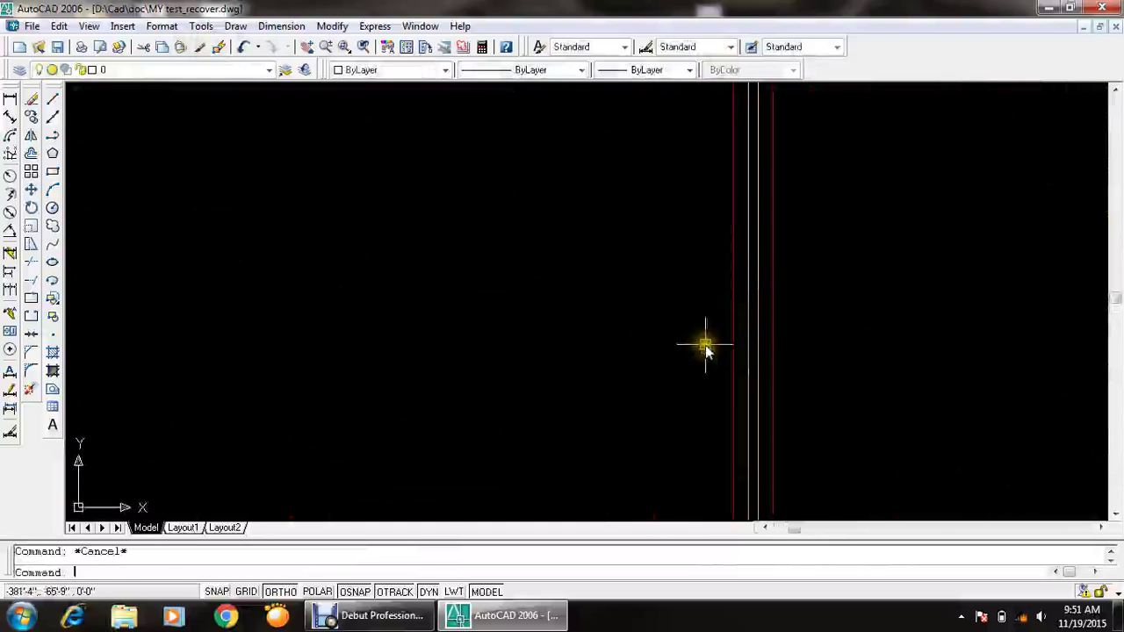
pyautogui.write('l')
pyautogui.press('Return')
pyautogui.click(799, 365)
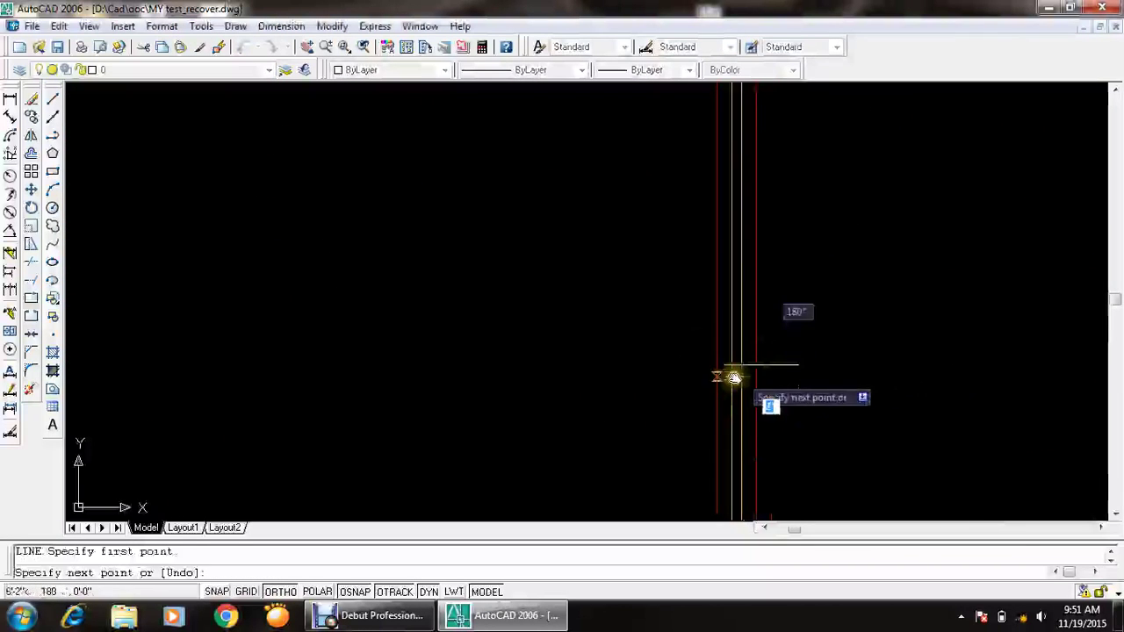
pyautogui.click(650, 379)
pyautogui.press('Return')
# - Offset horizontal lines by 2, placing copies above and below the middle line
pyautogui.write('o')
pyautogui.press('Return')
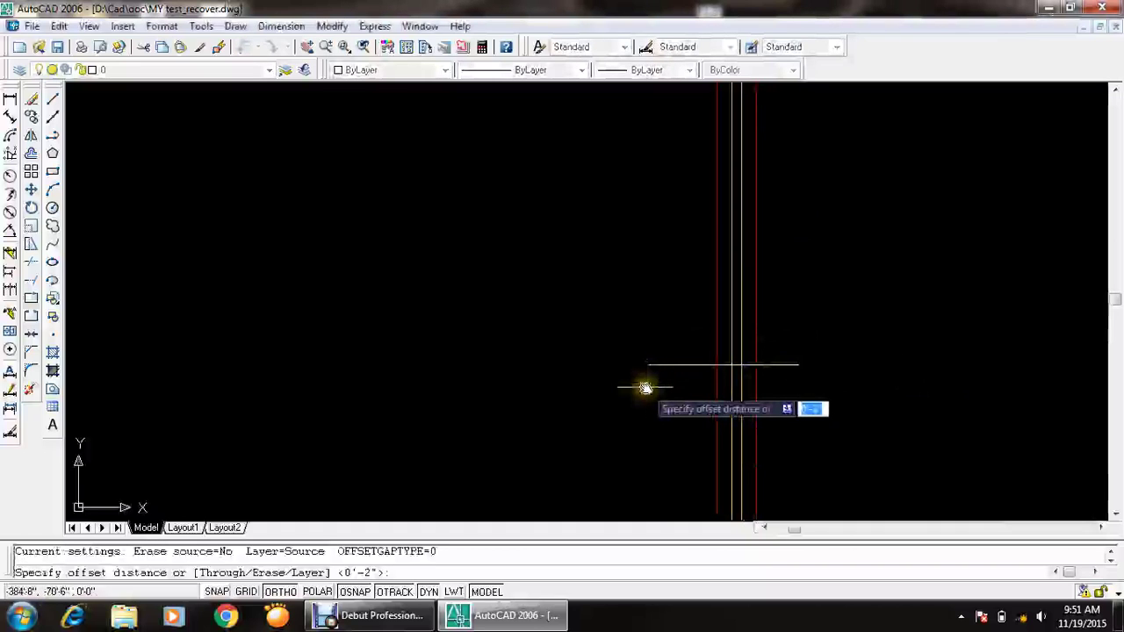
pyautogui.write('2')
pyautogui.press('Return')
pyautogui.moveTo(647, 383); pyautogui.dragTo(636, 275, button='middle')
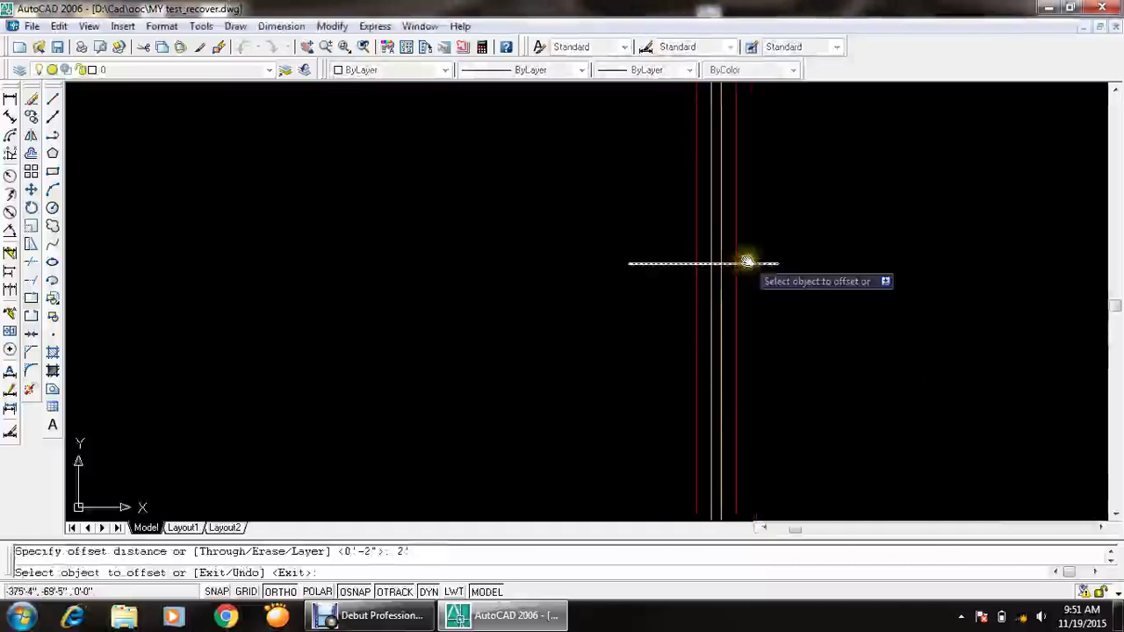
pyautogui.scroll(3, 751, 266)
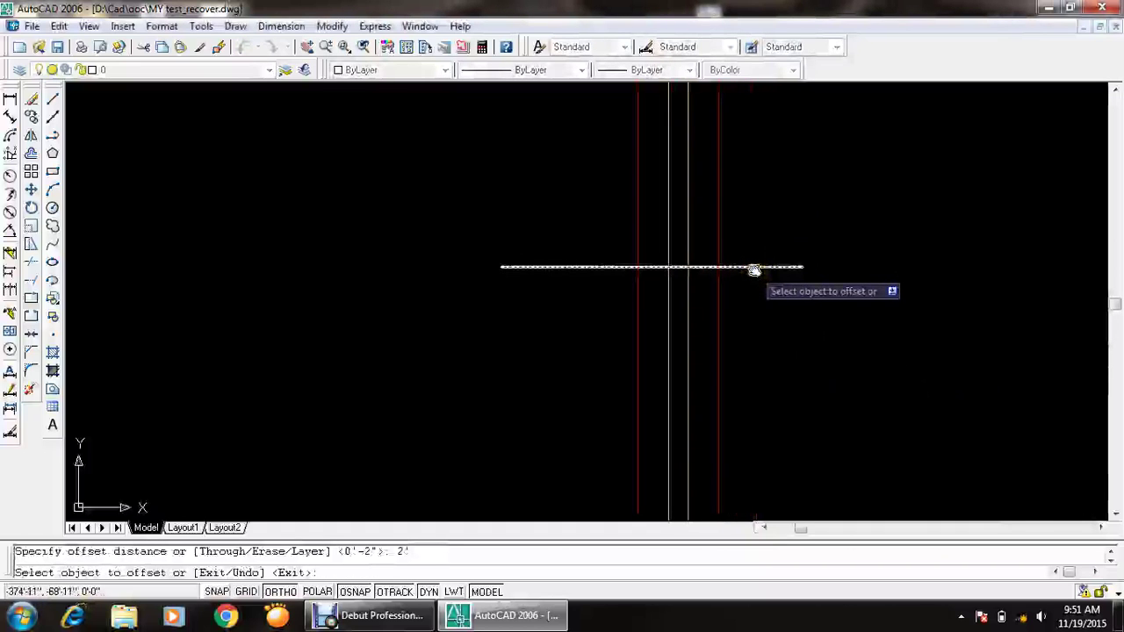
pyautogui.press('Escape')
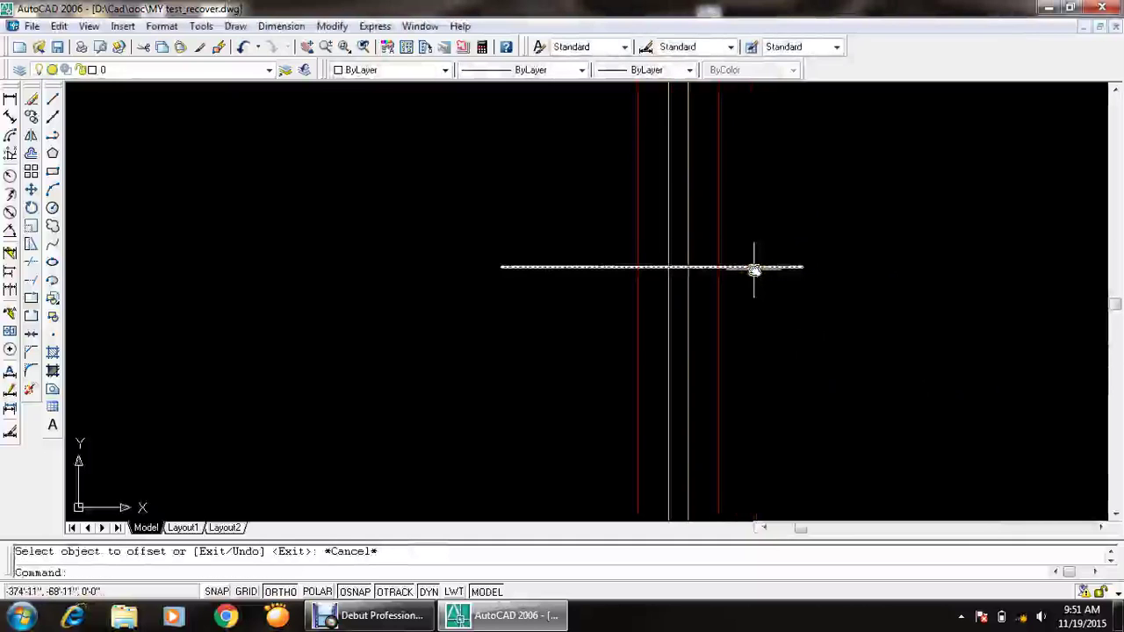
pyautogui.press('Return')
pyautogui.write('2')
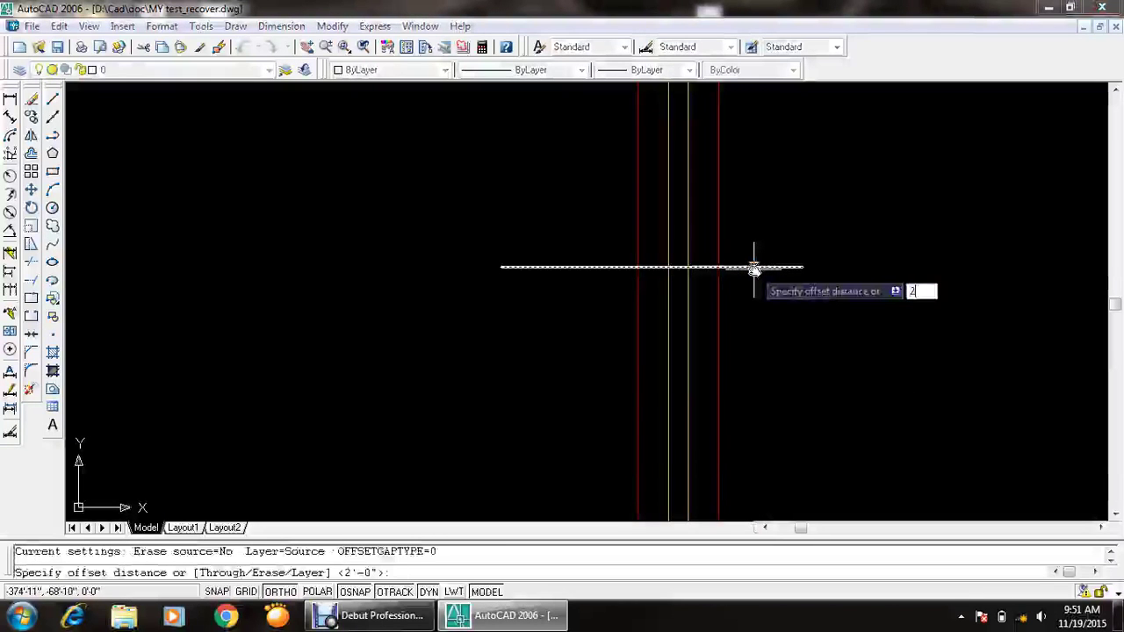
pyautogui.press('Return')
pyautogui.click(753, 268)
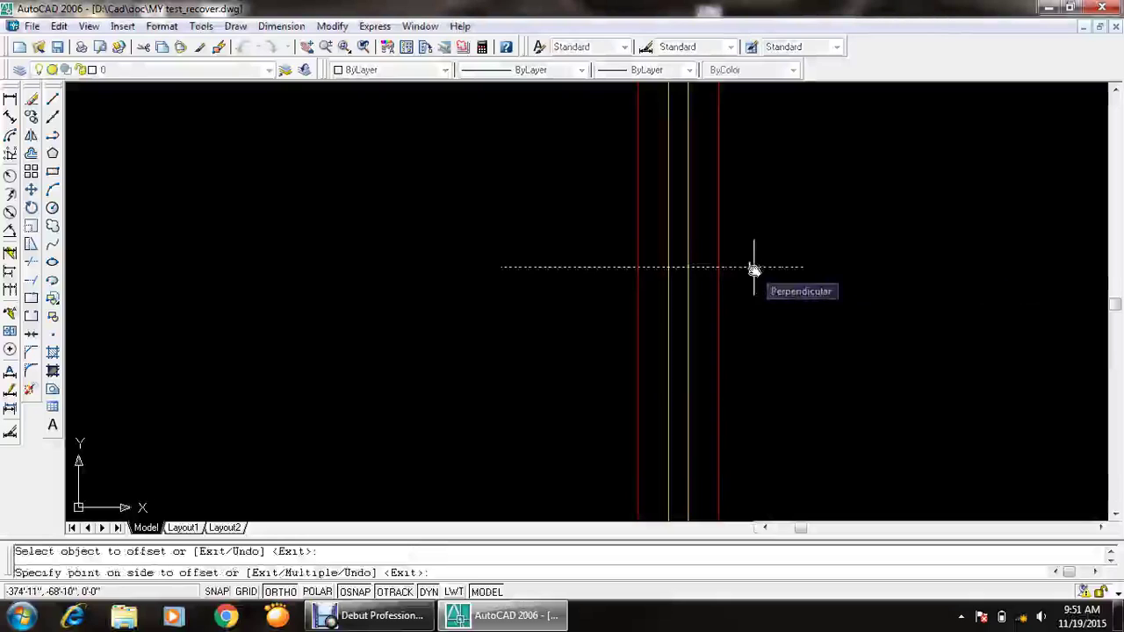
pyautogui.click(764, 170)
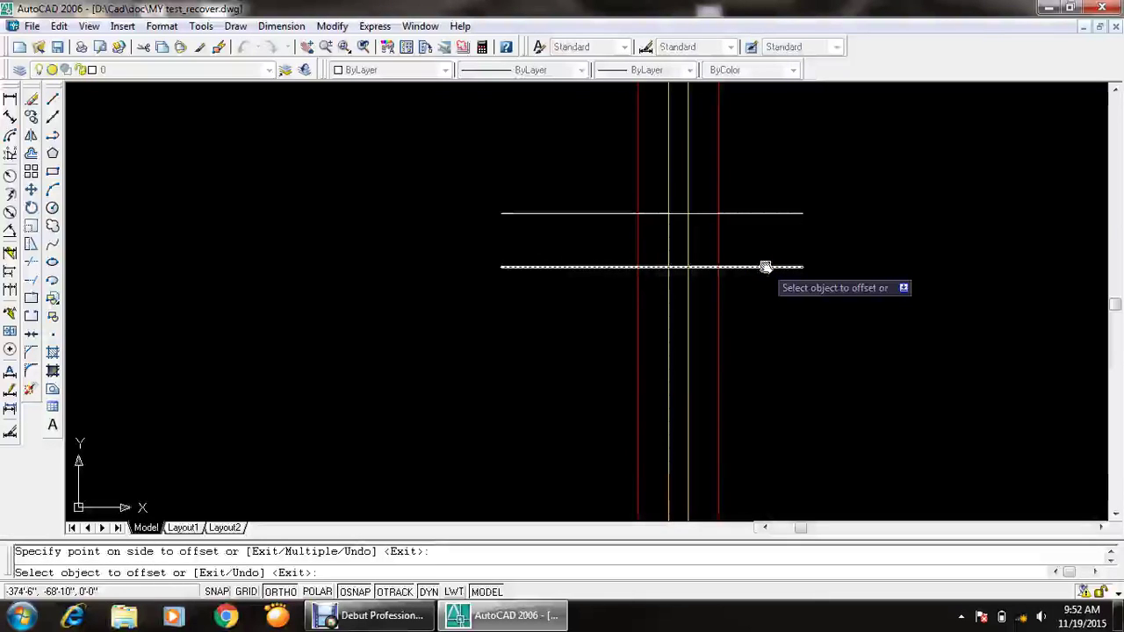
pyautogui.click(766, 266)
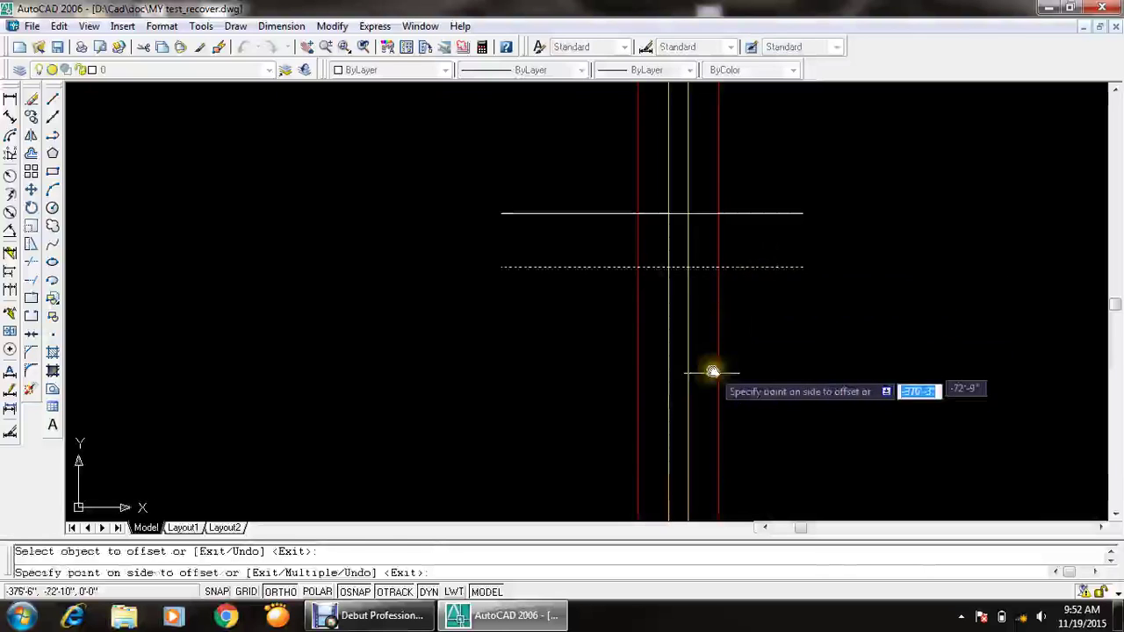
pyautogui.click(712, 376)
pyautogui.press('Escape')
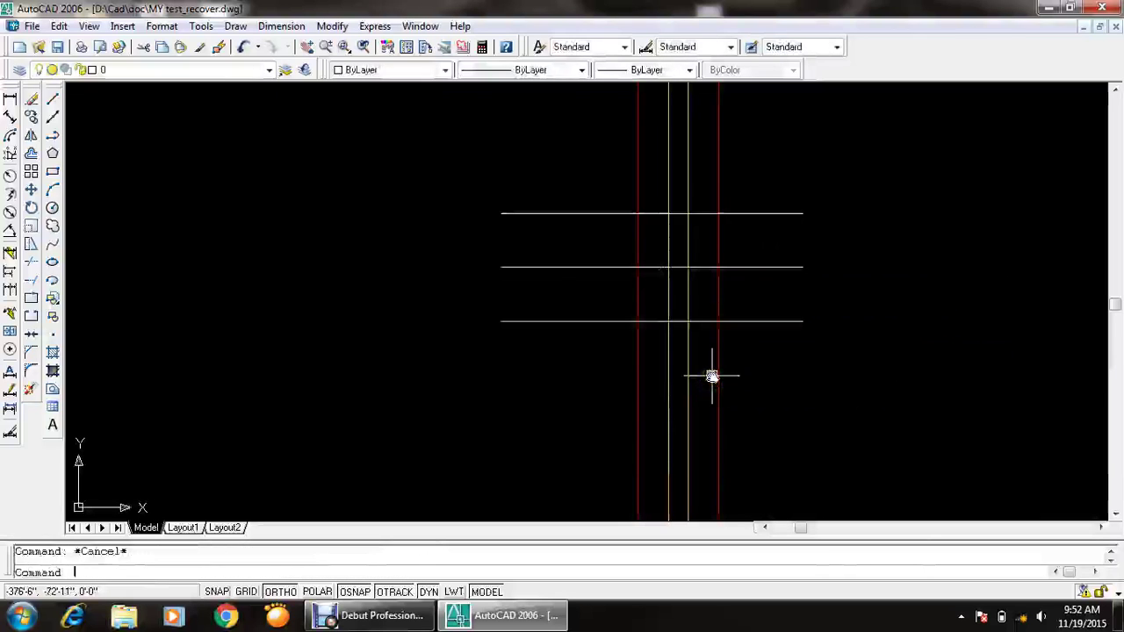
# - Trim the vertical ends below the bottom line and the red lines above the top line
pyautogui.write('tr')
pyautogui.press('Return')
pyautogui.press('Return')
pyautogui.click(736, 330)
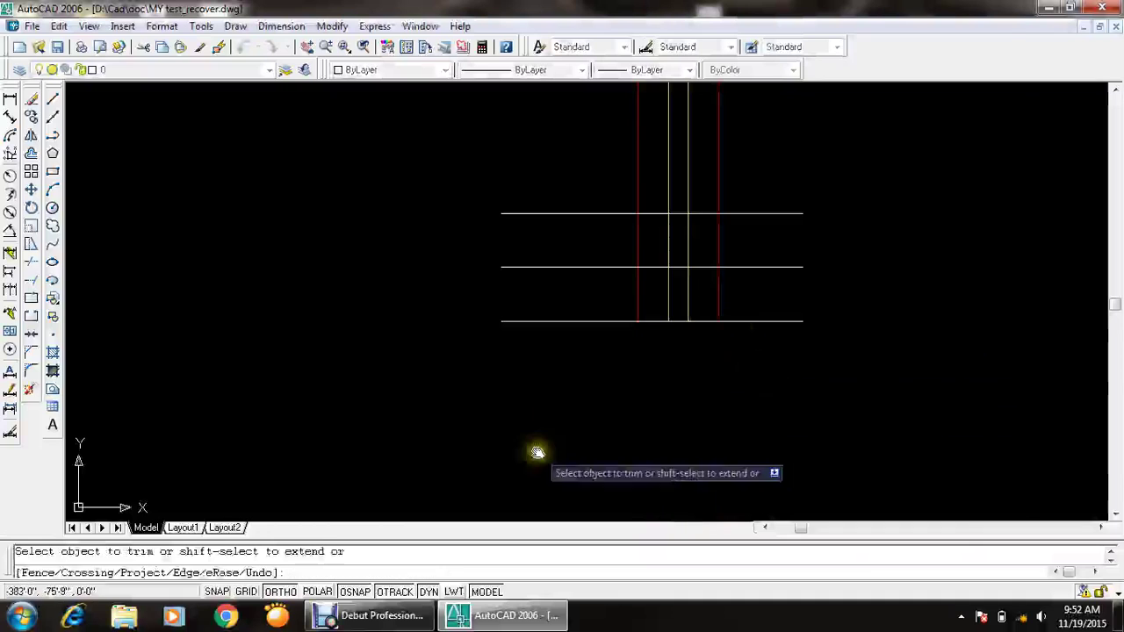
pyautogui.click(533, 451)
pyautogui.moveTo(780, 298); pyautogui.dragTo(780, 381, button='middle')
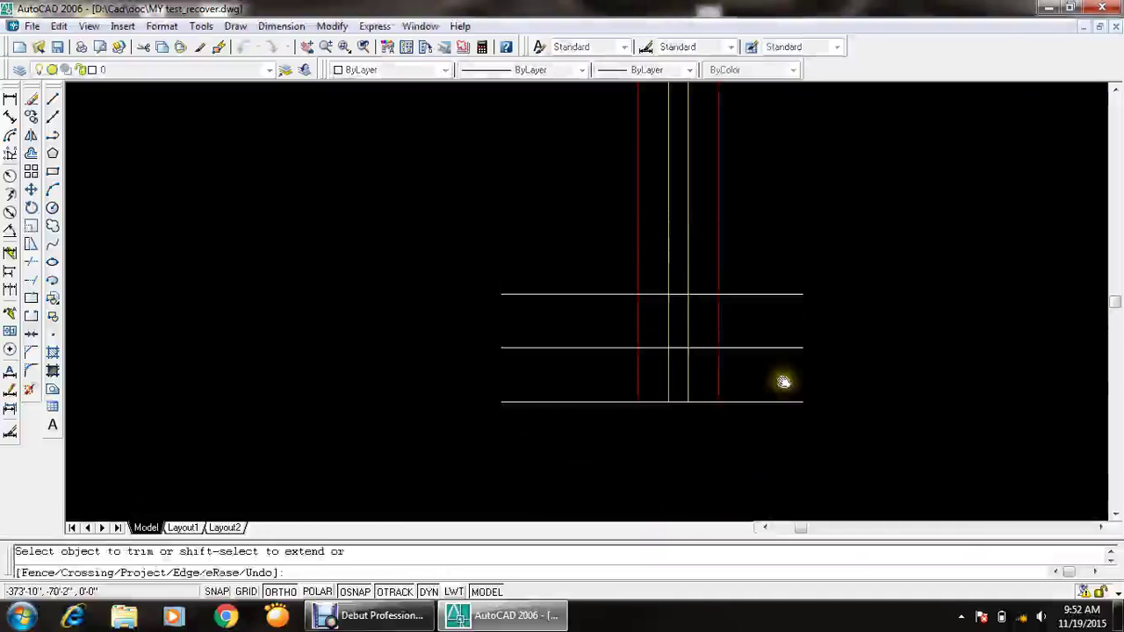
pyautogui.click(718, 258)
pyautogui.click(641, 258)
pyautogui.click(635, 281)
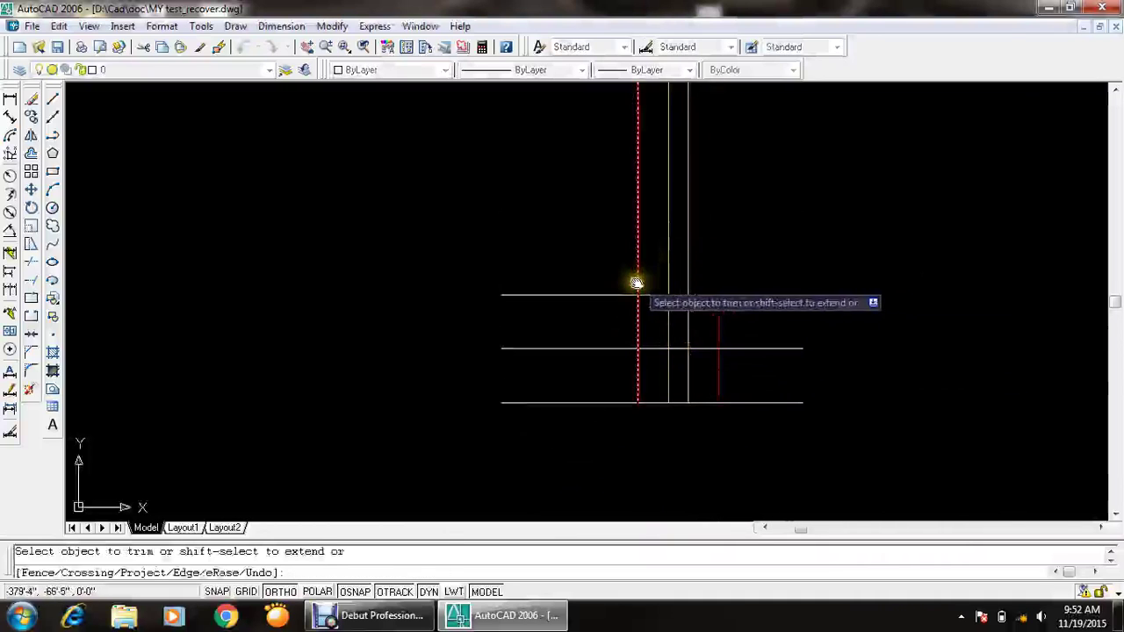
pyautogui.click(635, 281)
pyautogui.click(647, 271)
# - Trim the wall lines, middle line and right red segment inside the footing
pyautogui.scroll(1, 681, 375)
pyautogui.click(681, 375)
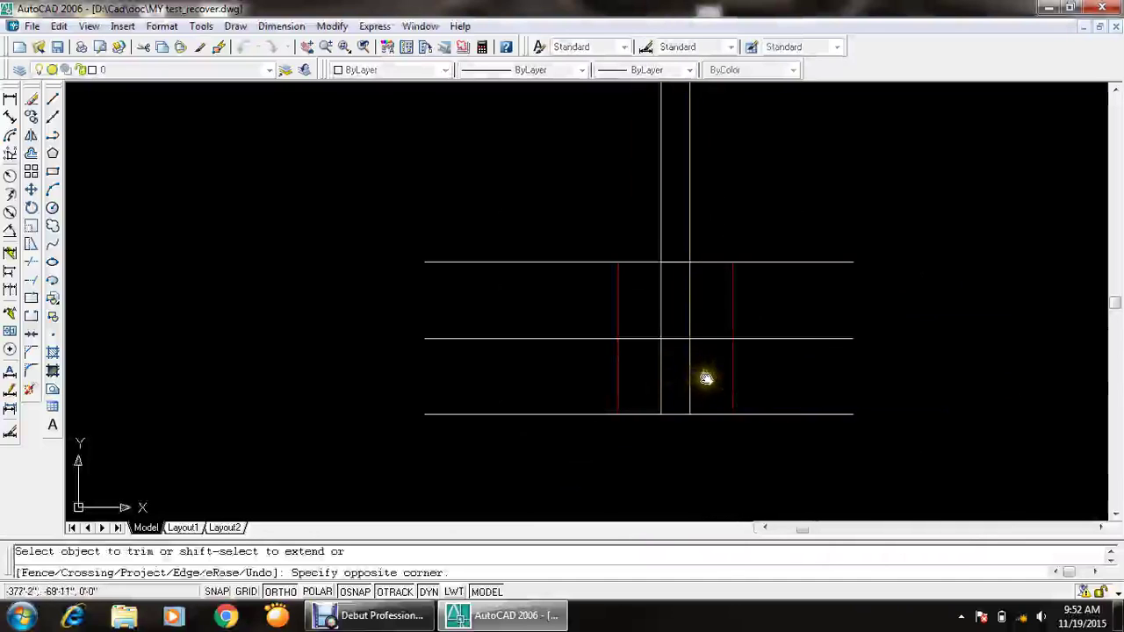
pyautogui.click(685, 353)
pyautogui.click(702, 368)
pyautogui.click(693, 330)
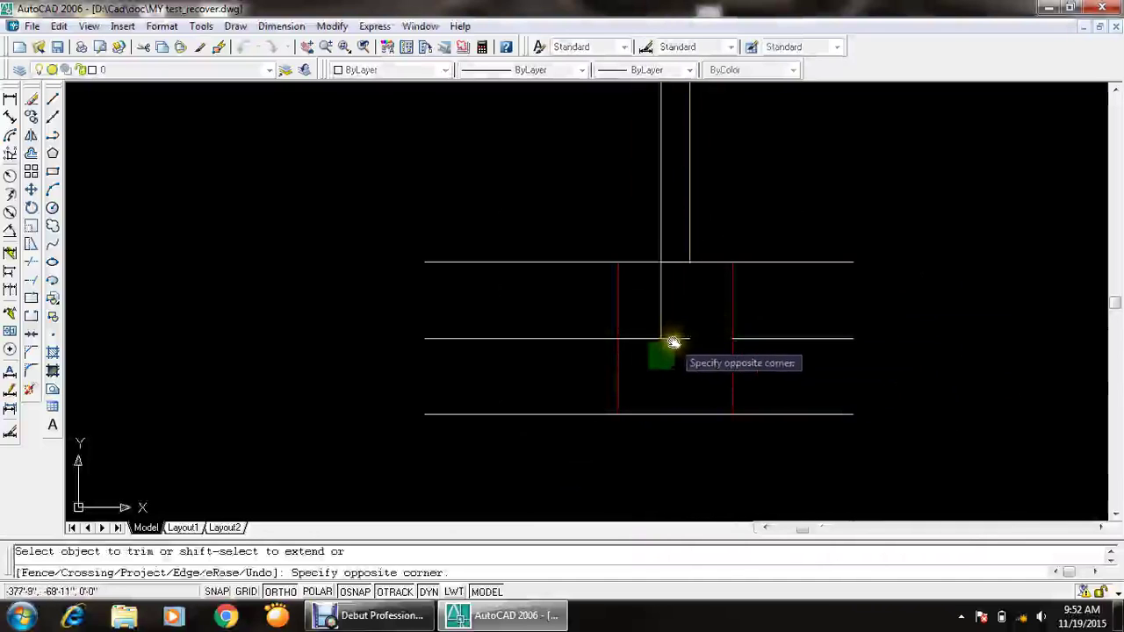
pyautogui.click(656, 345)
pyautogui.press('Escape')
# - Erase the leftover line pieces inside the footing and right of it
pyautogui.click(671, 361)
pyautogui.click(654, 332)
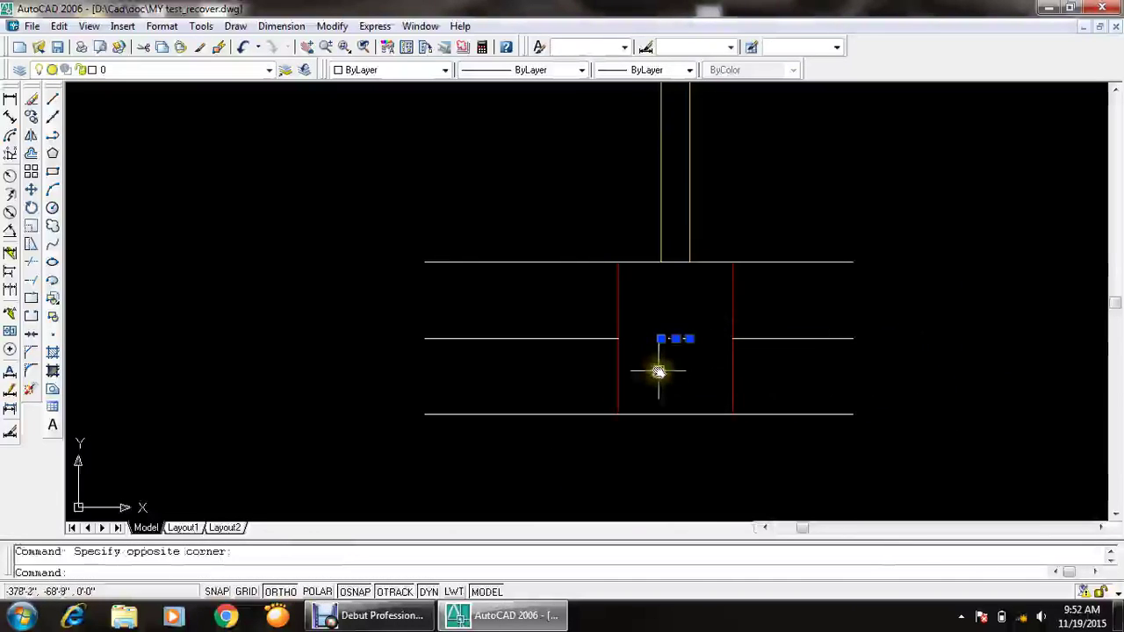
pyautogui.press('Delete')
pyautogui.click(1018, 333)
pyautogui.click(778, 376)
pyautogui.press('Delete')
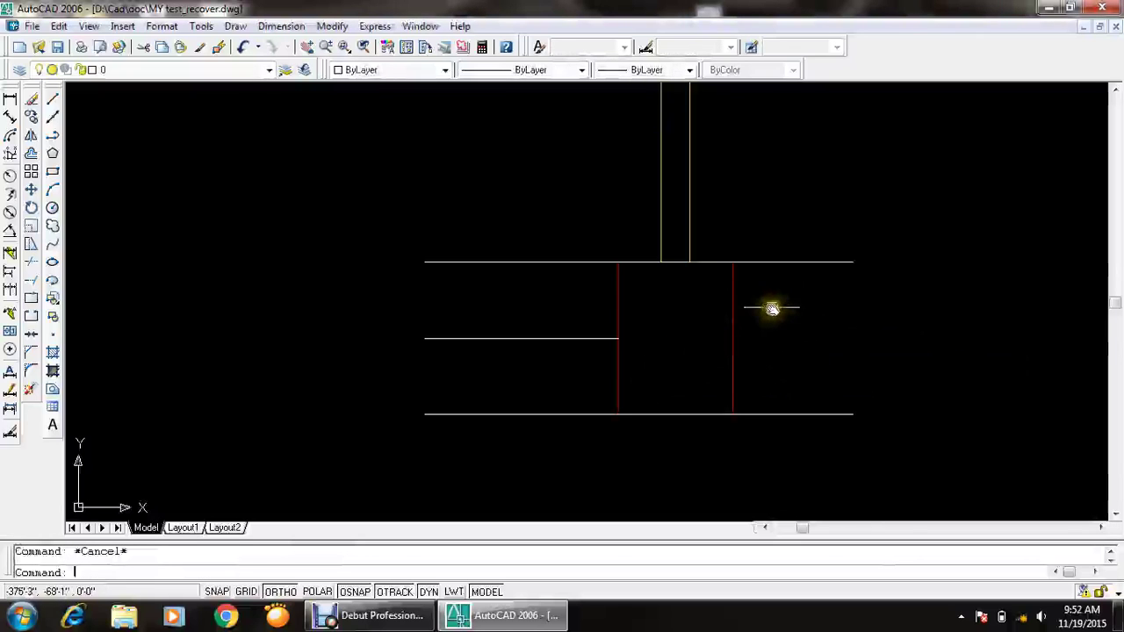
# - Trim the top line right of the footing and save the drawing
pyautogui.write('tr')
pyautogui.press('Return')
pyautogui.press('Return')
pyautogui.click(814, 262)
pyautogui.press('Escape')
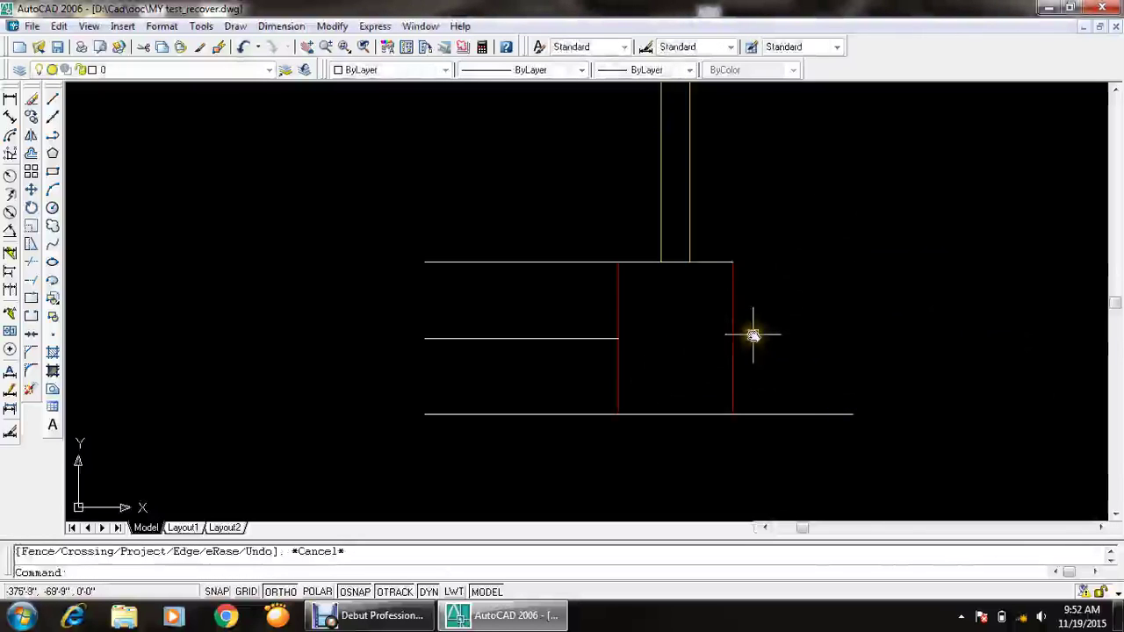
pyautogui.hotkey('ctrl', 's')
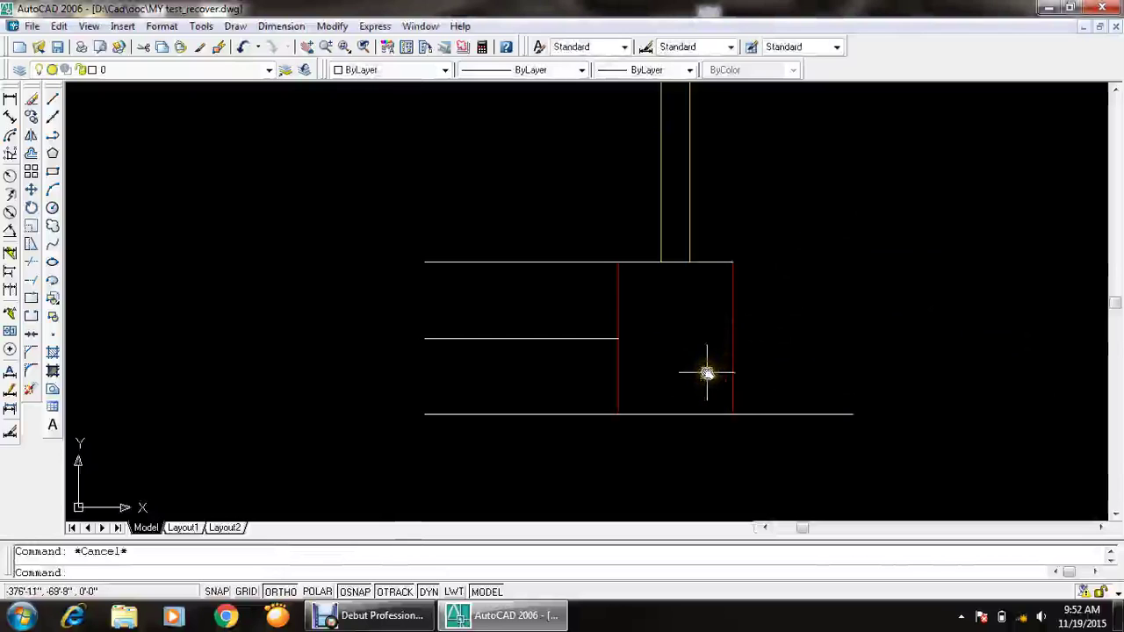
# - Start an offset, accepting an offset distance of 2
pyautogui.write('o')
pyautogui.press('Return')
pyautogui.press('Escape')
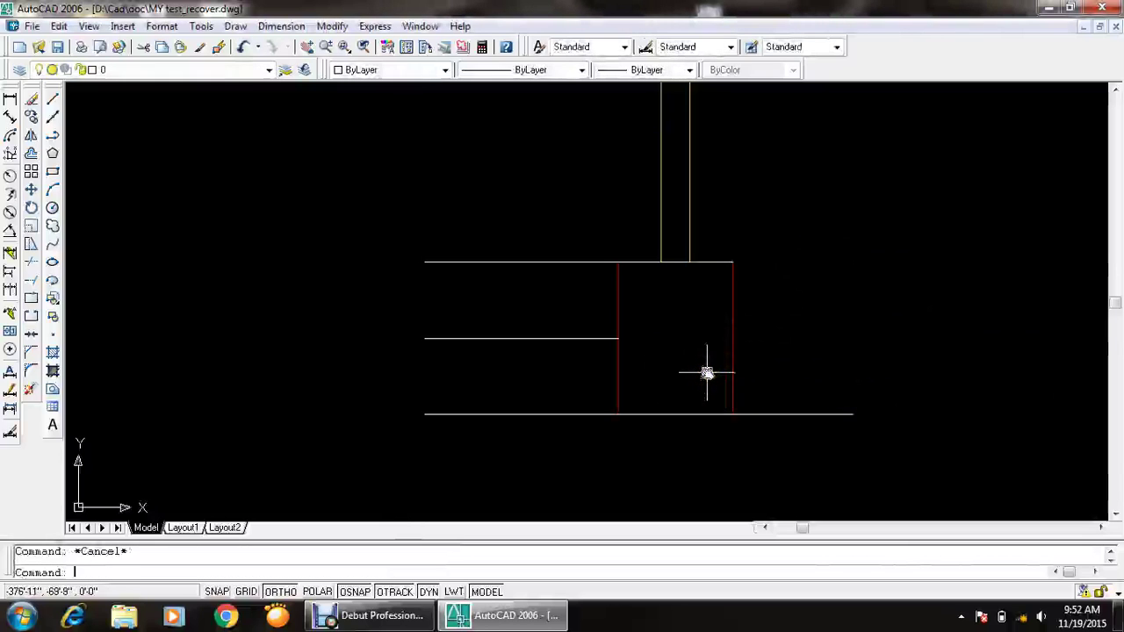
pyautogui.write('o')
pyautogui.press('Return')
pyautogui.press('Return')
# - Offset the bottom line 2 upward and trim the copy to the red sides
pyautogui.click(699, 409)
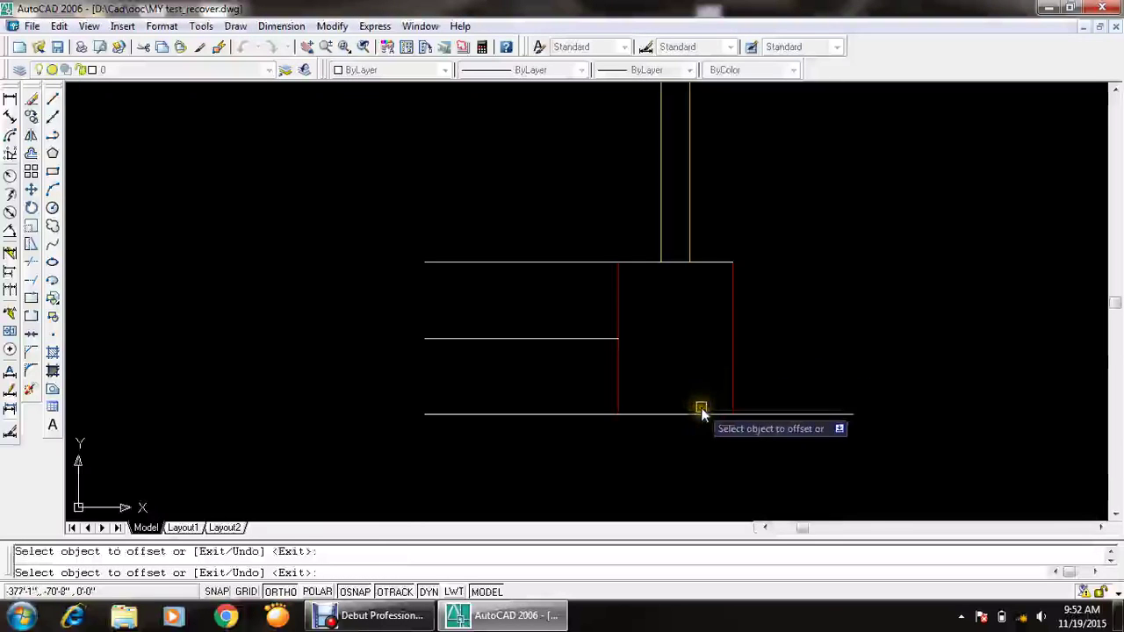
pyautogui.click(706, 410)
pyautogui.click(720, 382)
pyautogui.press('Escape')
pyautogui.write('tr')
pyautogui.press('Return')
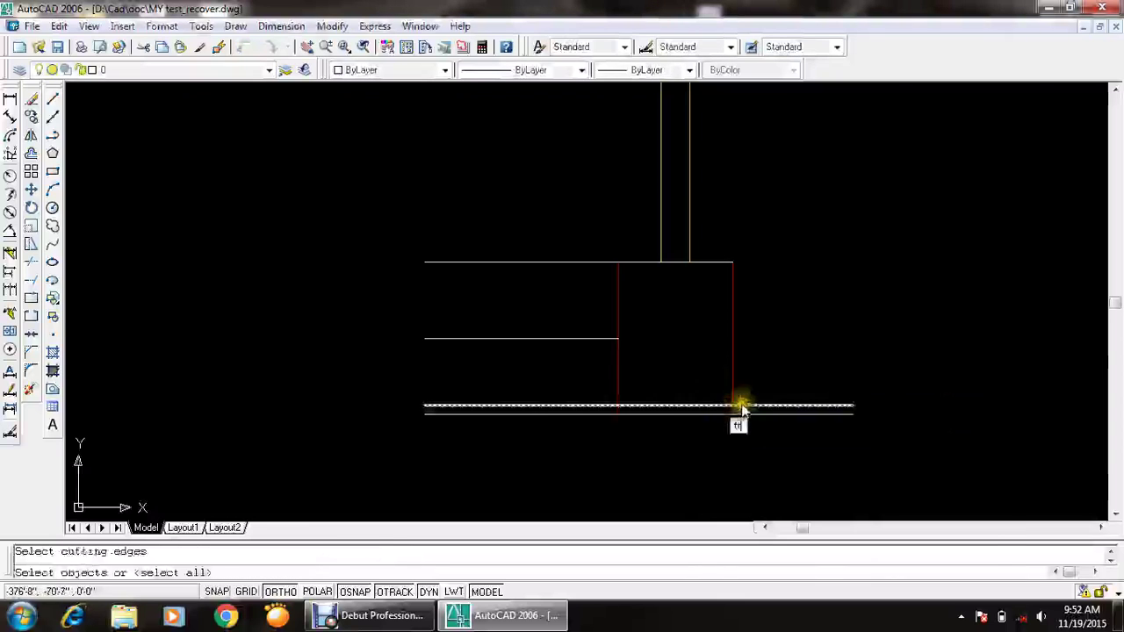
pyautogui.press('Return')
pyautogui.click(785, 406)
pyautogui.click(676, 413)
pyautogui.click(606, 404)
pyautogui.press('Escape')
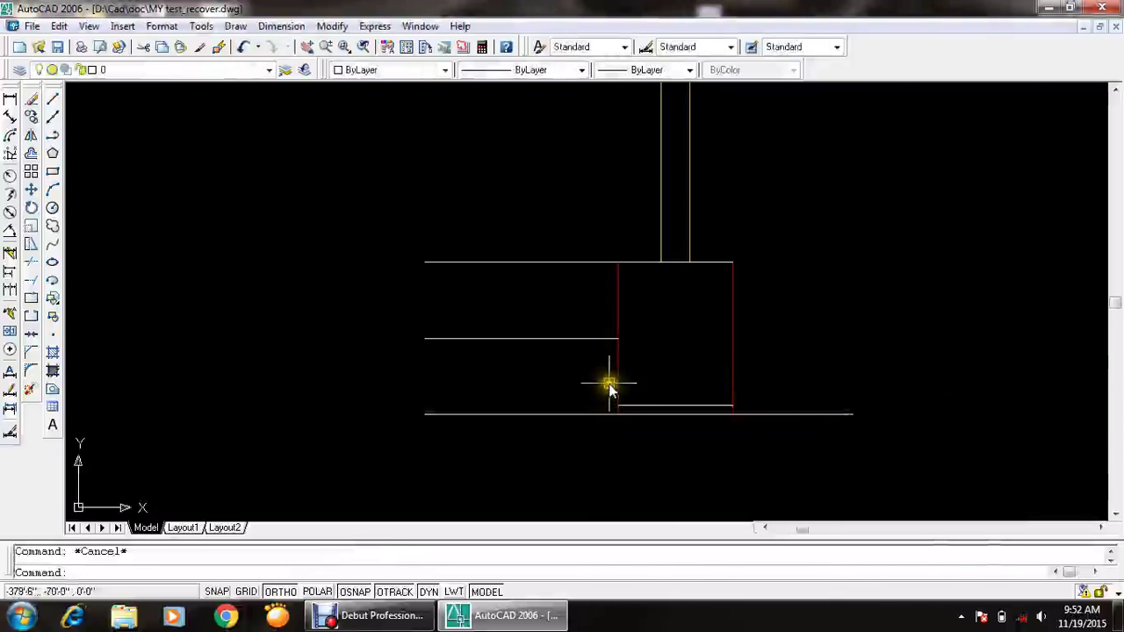
# - Offset the footing's top line 2 upward
pyautogui.moveTo(609, 384); pyautogui.dragTo(605, 416, button='middle')
pyautogui.write('o')
pyautogui.press('Return')
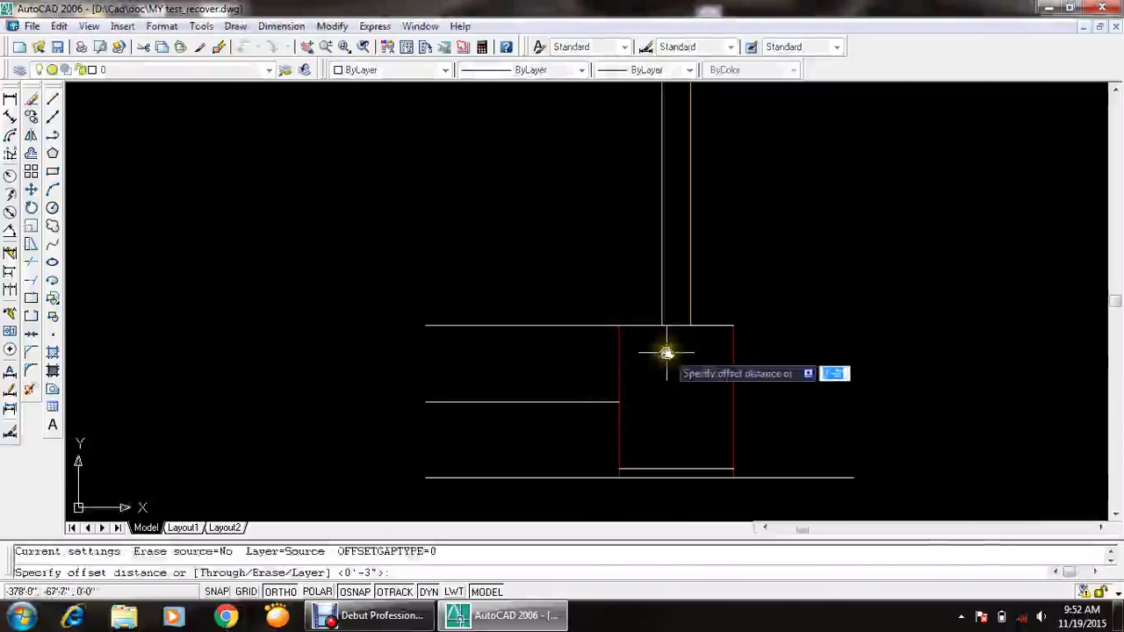
pyautogui.press('Return')
pyautogui.click(672, 325)
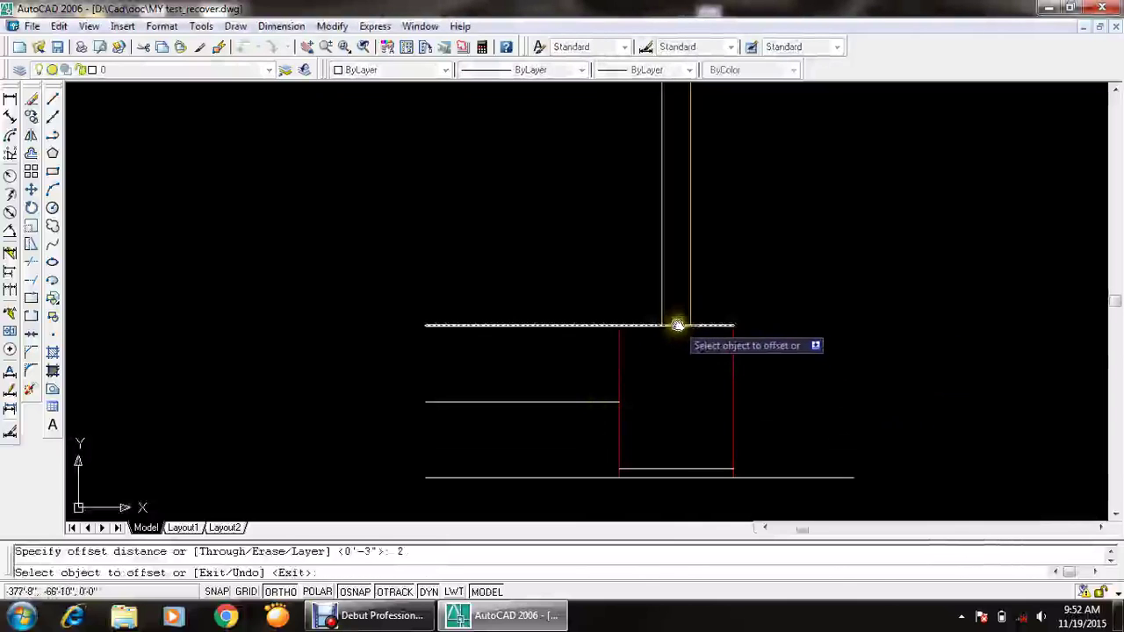
pyautogui.click(669, 321)
pyautogui.scroll(3, 669, 326)
pyautogui.press('Escape')
# - Draw short lines closing the ends of the top band
pyautogui.write('l')
pyautogui.press('Return')
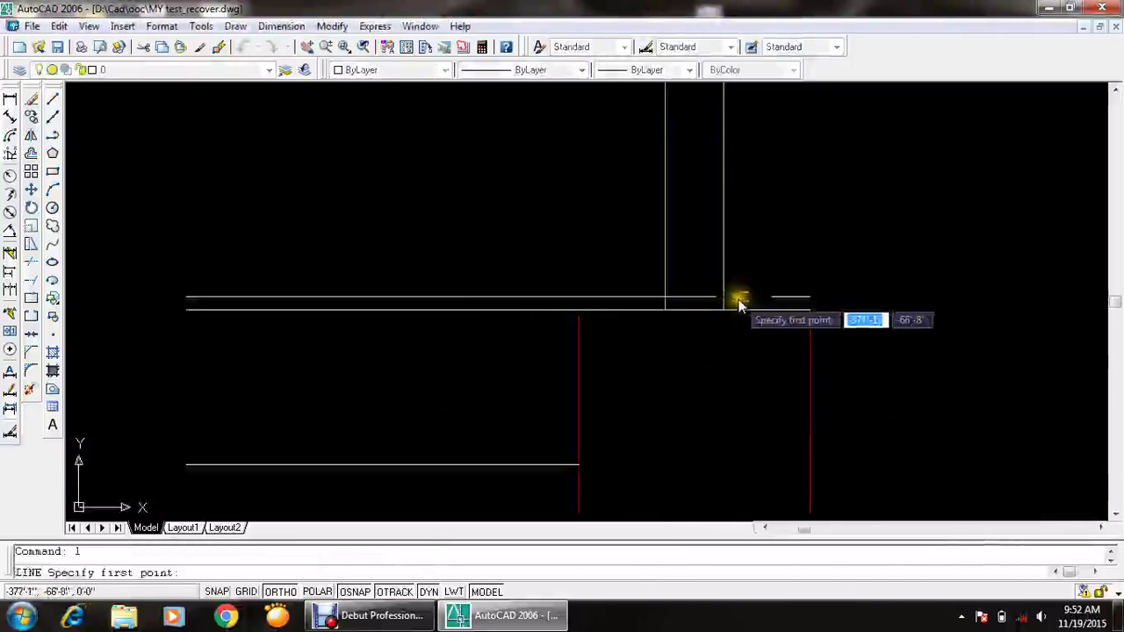
pyautogui.click(807, 309)
pyautogui.click(808, 298)
pyautogui.press('Return')
pyautogui.press('Return')
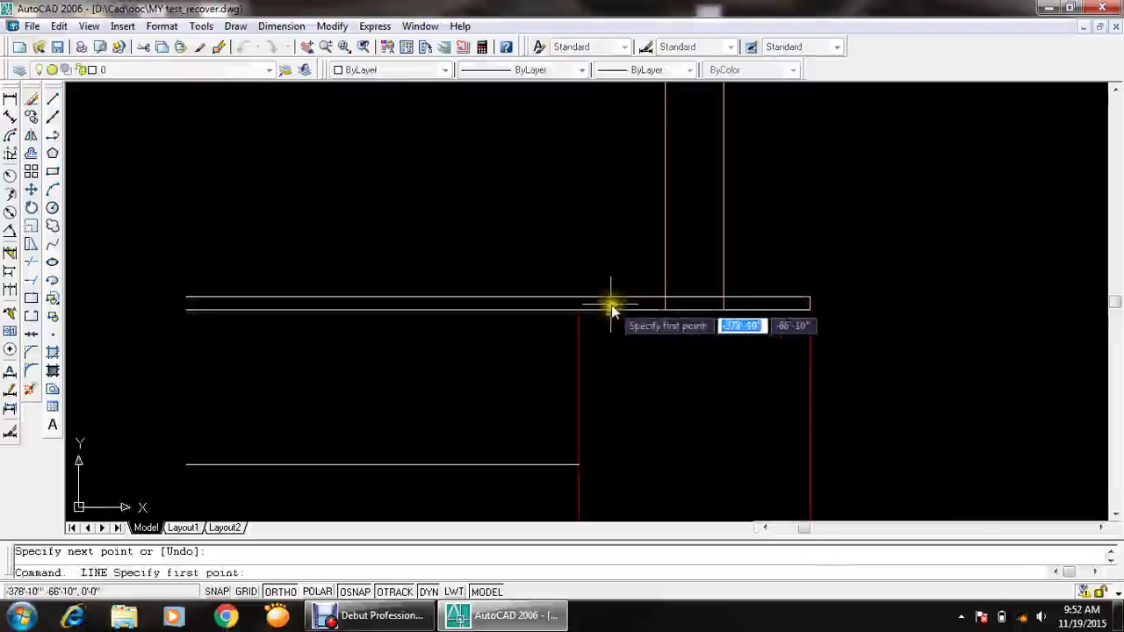
pyautogui.click(581, 303)
pyautogui.press('Return')
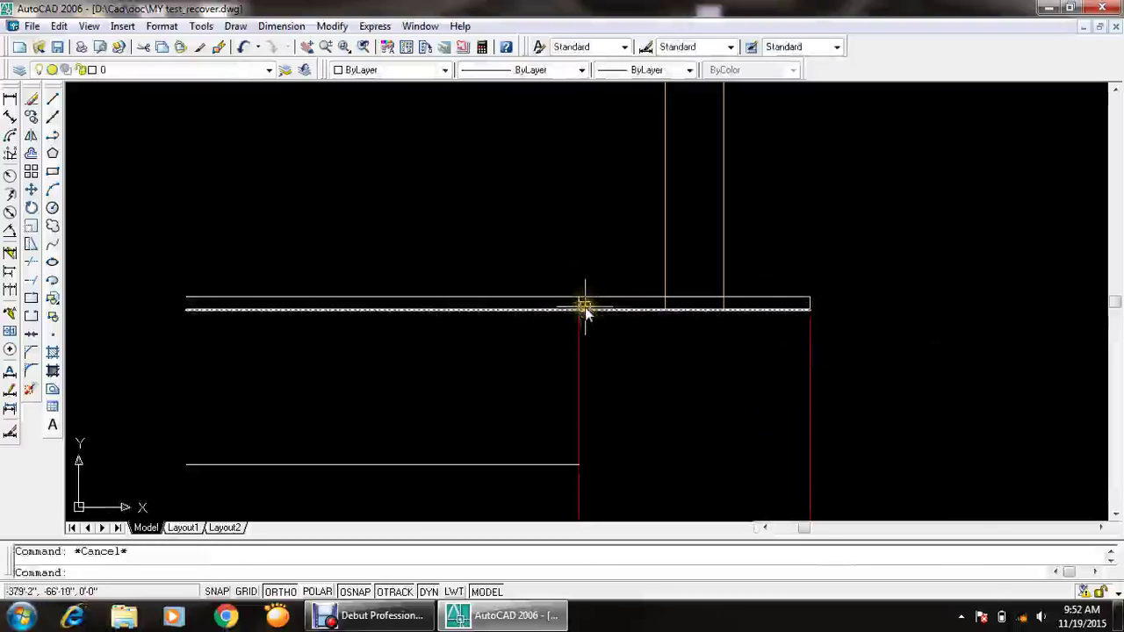
# - Trim the extra line pieces inside the top band
pyautogui.write('tr')
pyautogui.press('Return')
pyautogui.scroll(3, 585, 308)
pyautogui.press('Return')
pyautogui.click(723, 302)
pyautogui.click(556, 303)
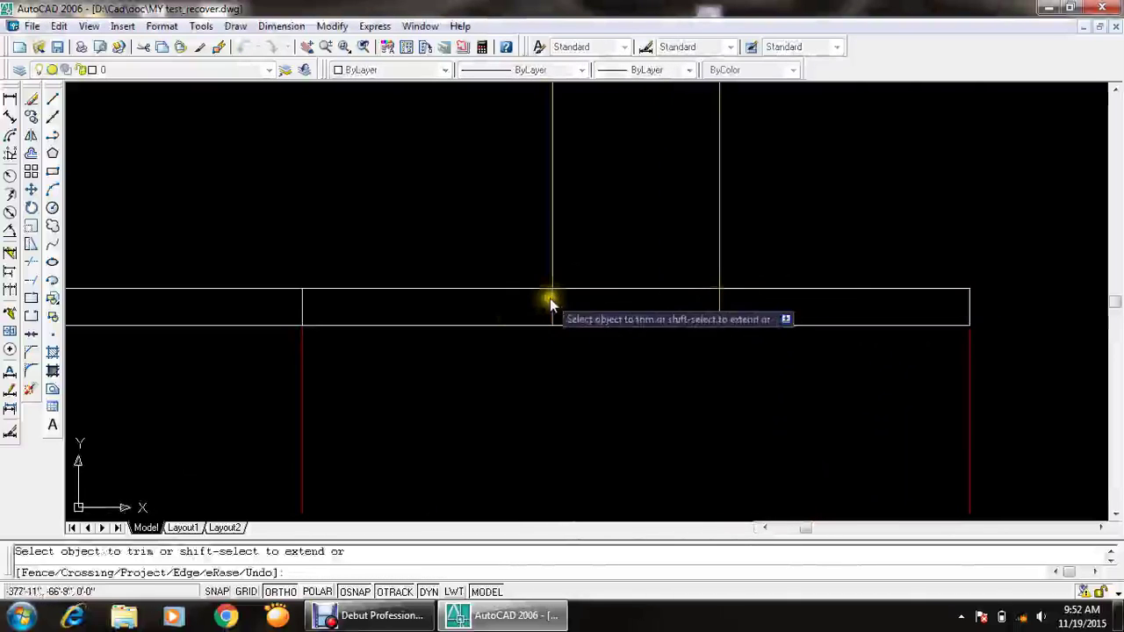
pyautogui.scroll(-1, 647, 291)
pyautogui.click(702, 270)
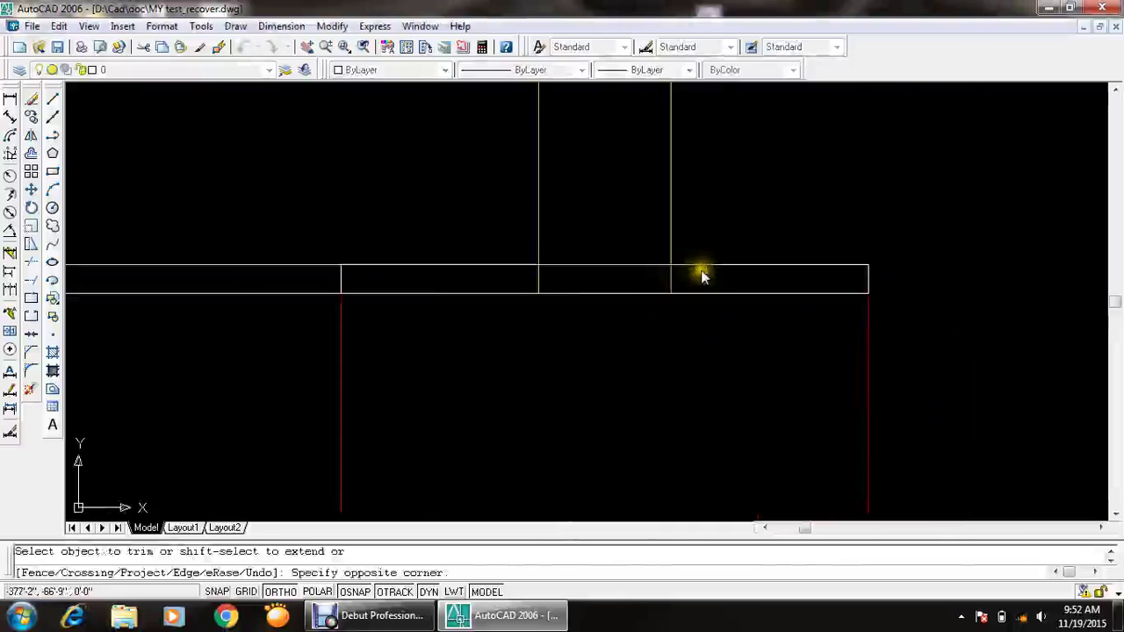
pyautogui.click(501, 284)
pyautogui.scroll(-3, 615, 252)
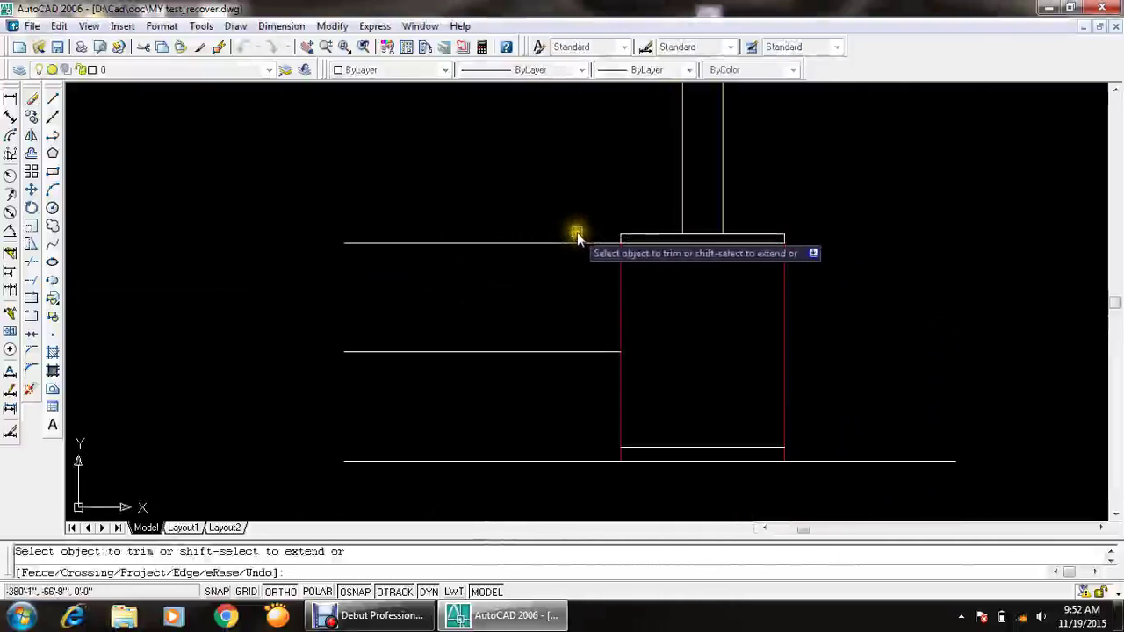
pyautogui.press('Escape')
# - Start a hatch on the footing base strip with the AR-CONC pattern
pyautogui.write('h')
pyautogui.press('Return')
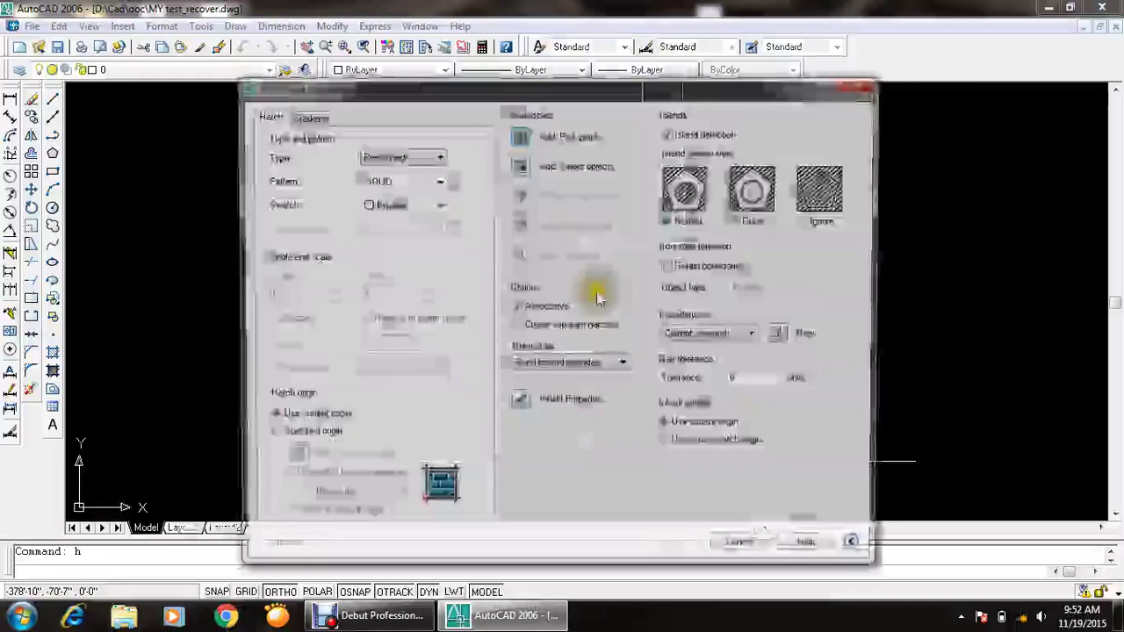
pyautogui.click(515, 204)
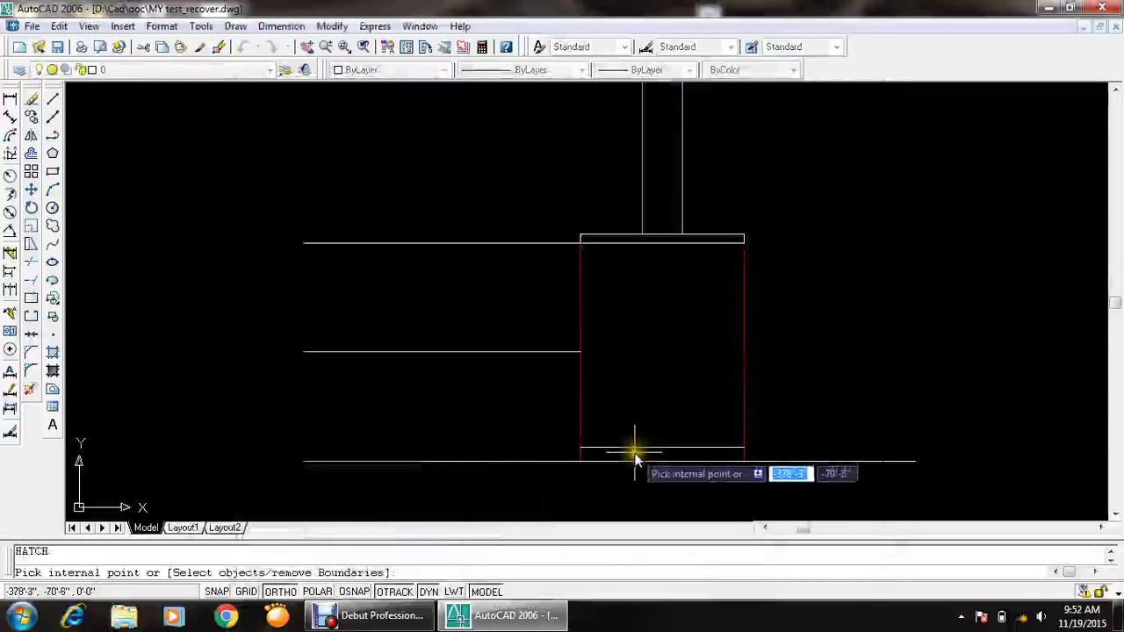
pyautogui.click(630, 412)
pyautogui.press('Return')
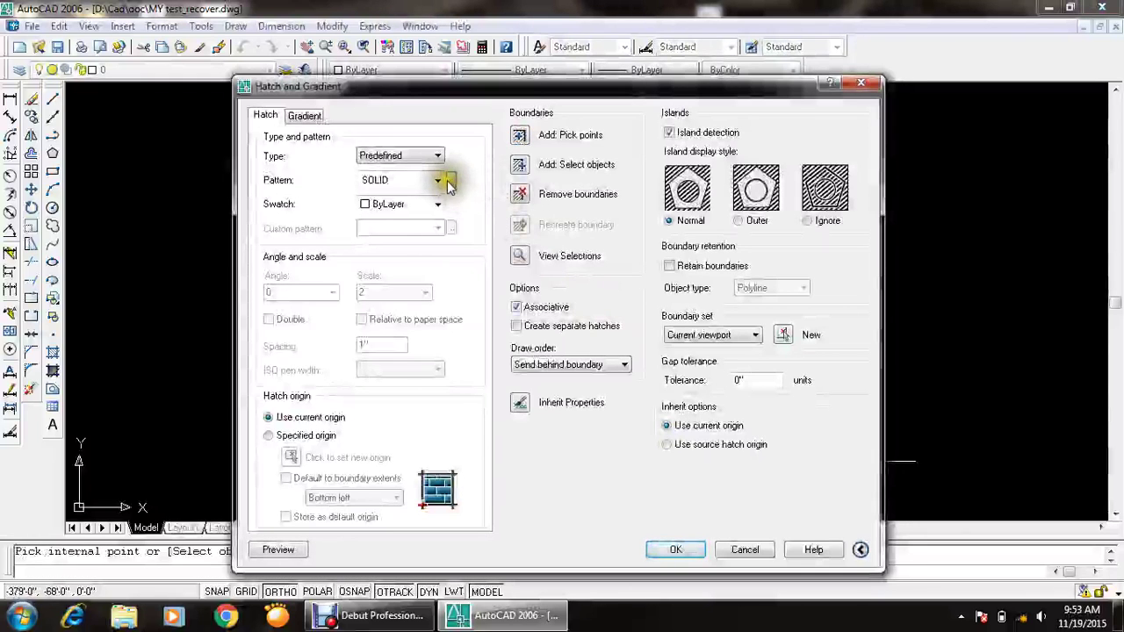
pyautogui.click(448, 180)
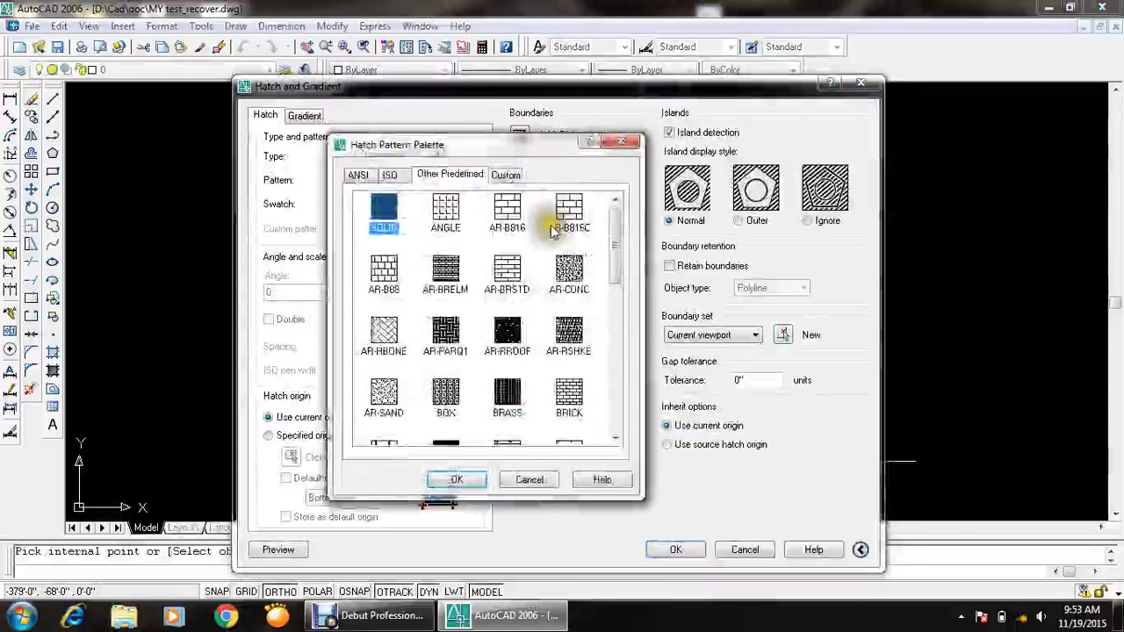
pyautogui.click(456, 481)
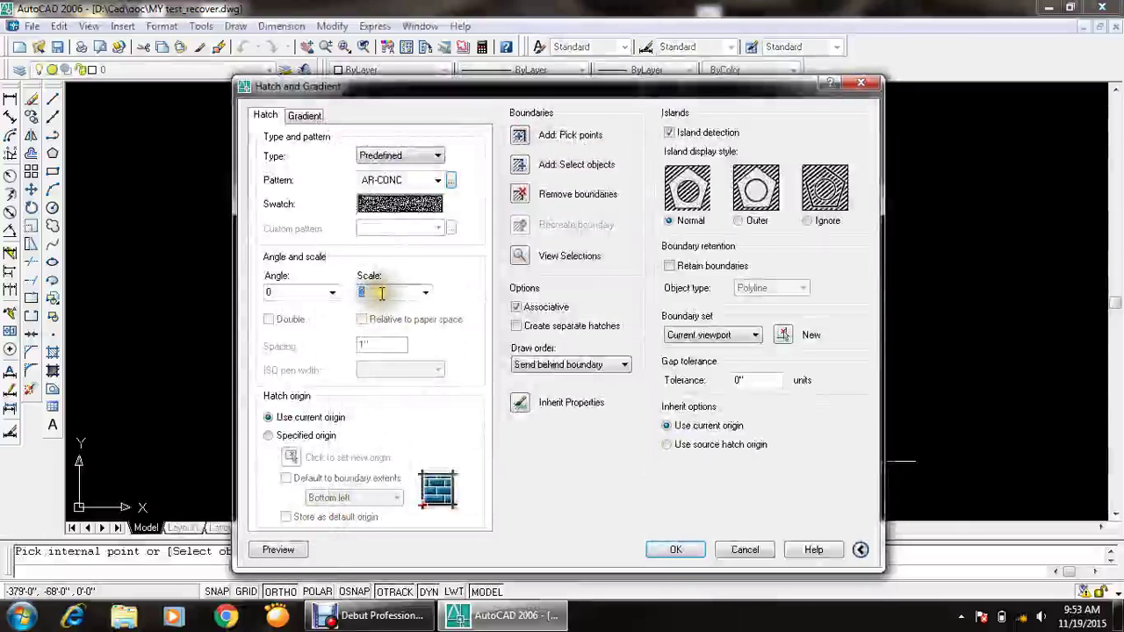
# - Preview the AR-CONC hatch, set its scale to 0.5, and apply it
pyautogui.click(278, 549)
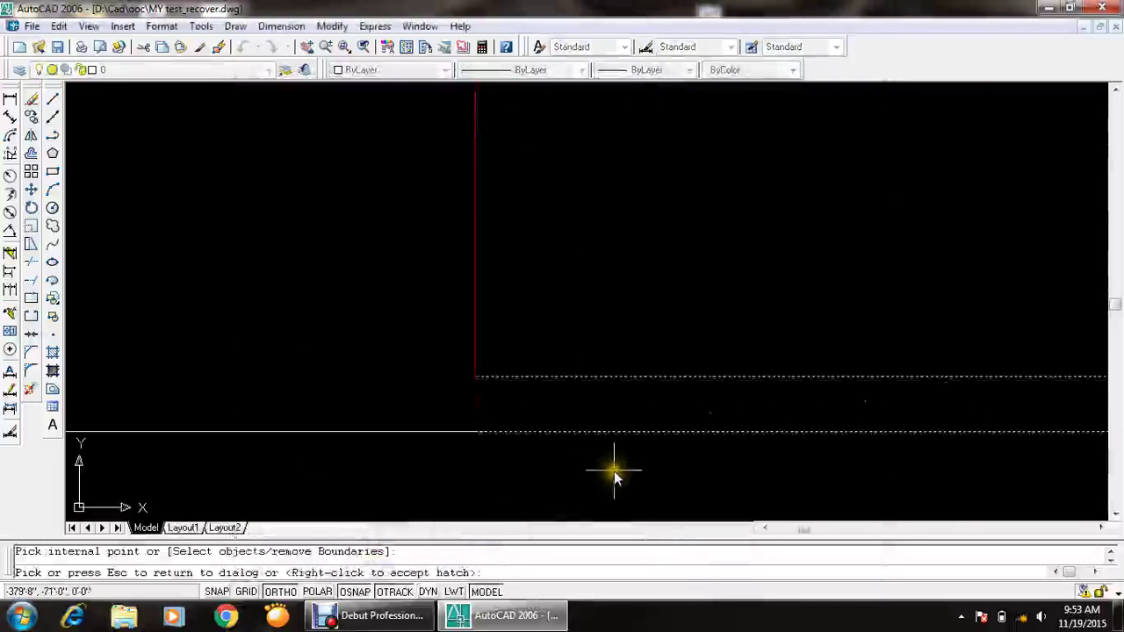
pyautogui.click(614, 470)
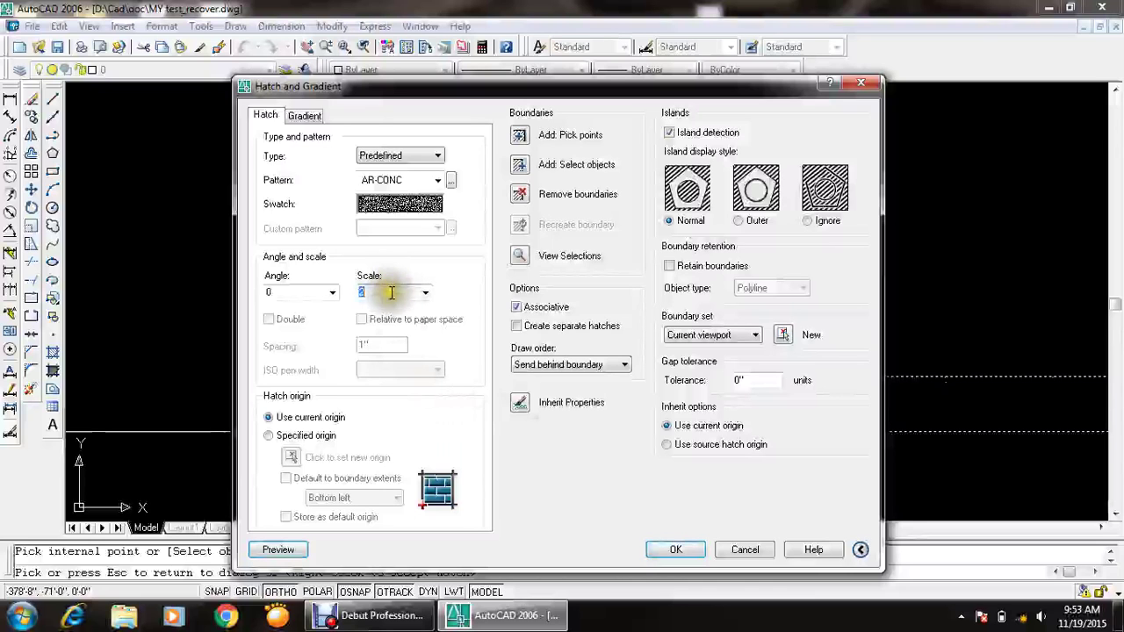
pyautogui.click(271, 552)
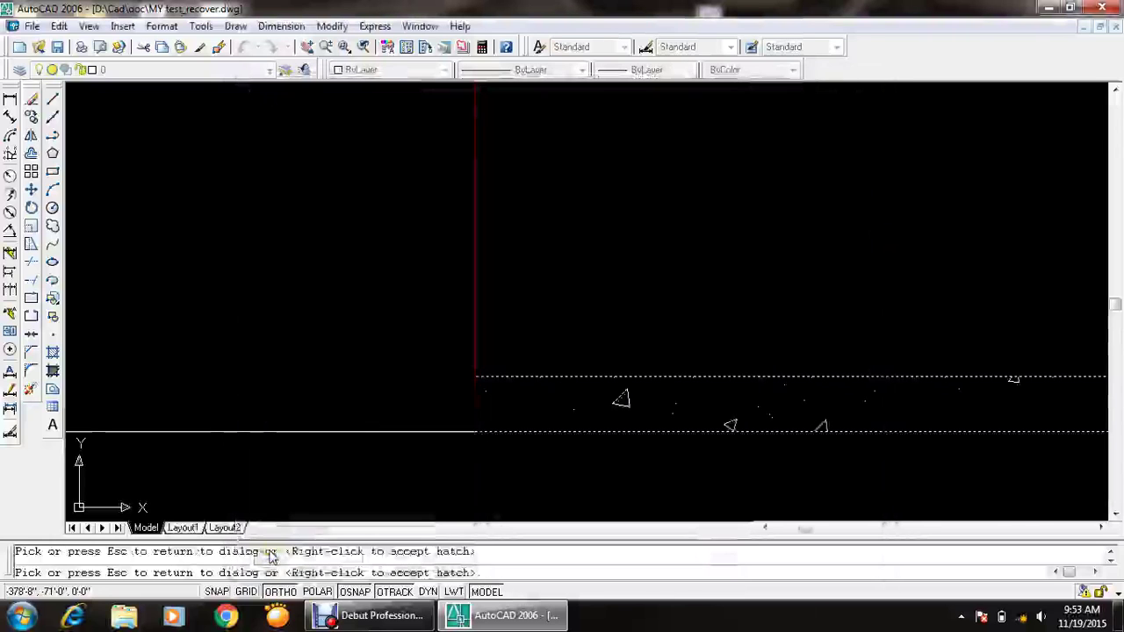
pyautogui.click(380, 440)
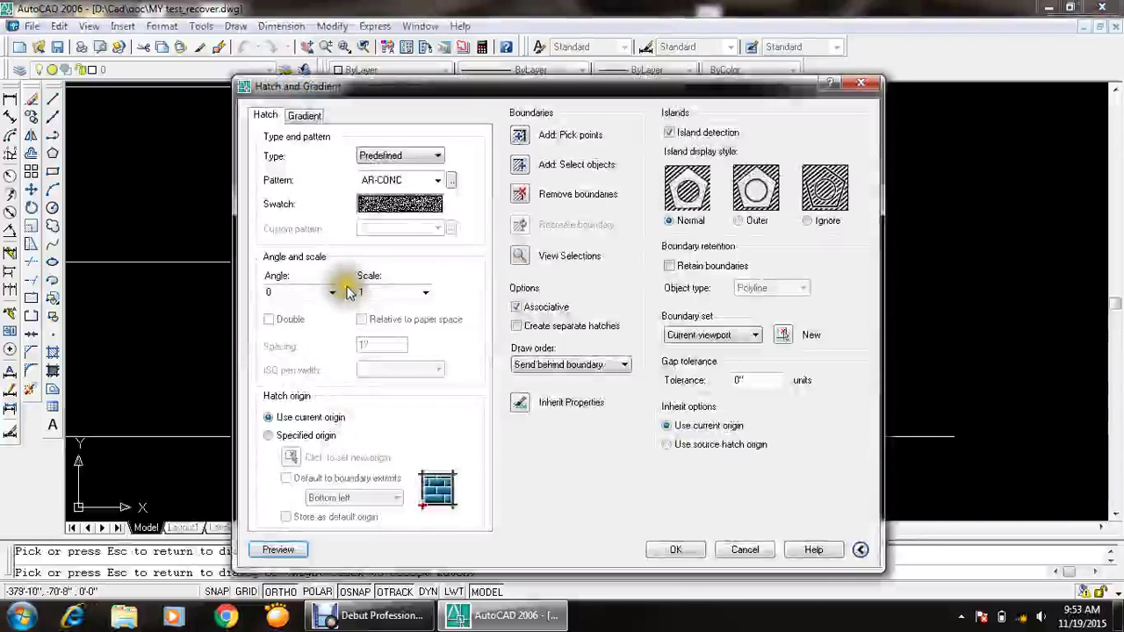
pyautogui.doubleClick(409, 295)
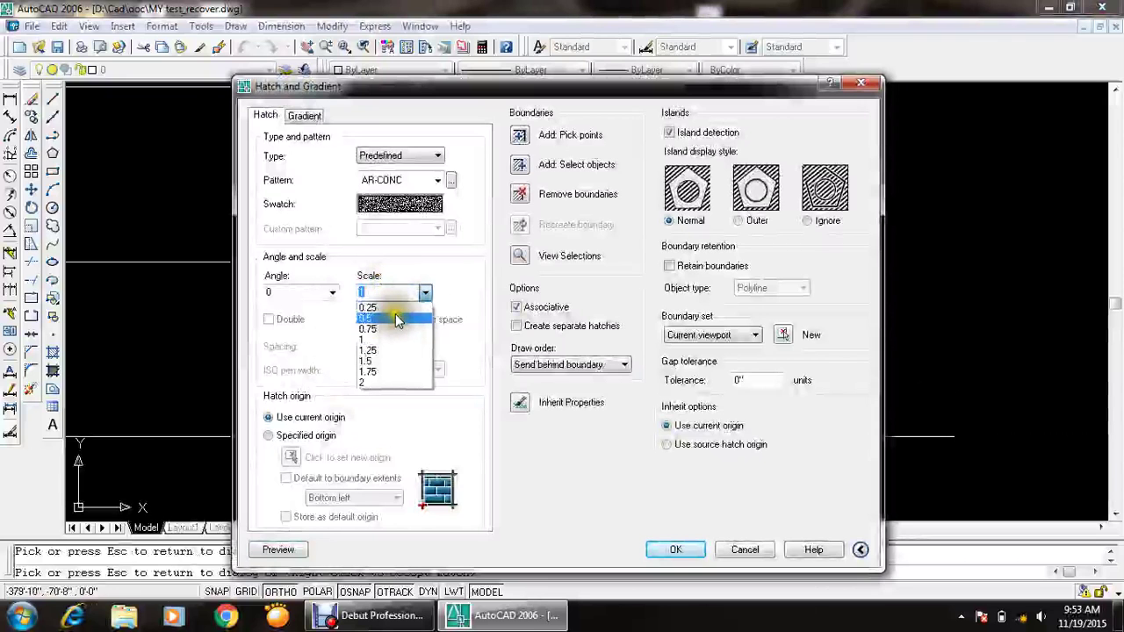
pyautogui.click(397, 318)
pyautogui.click(279, 548)
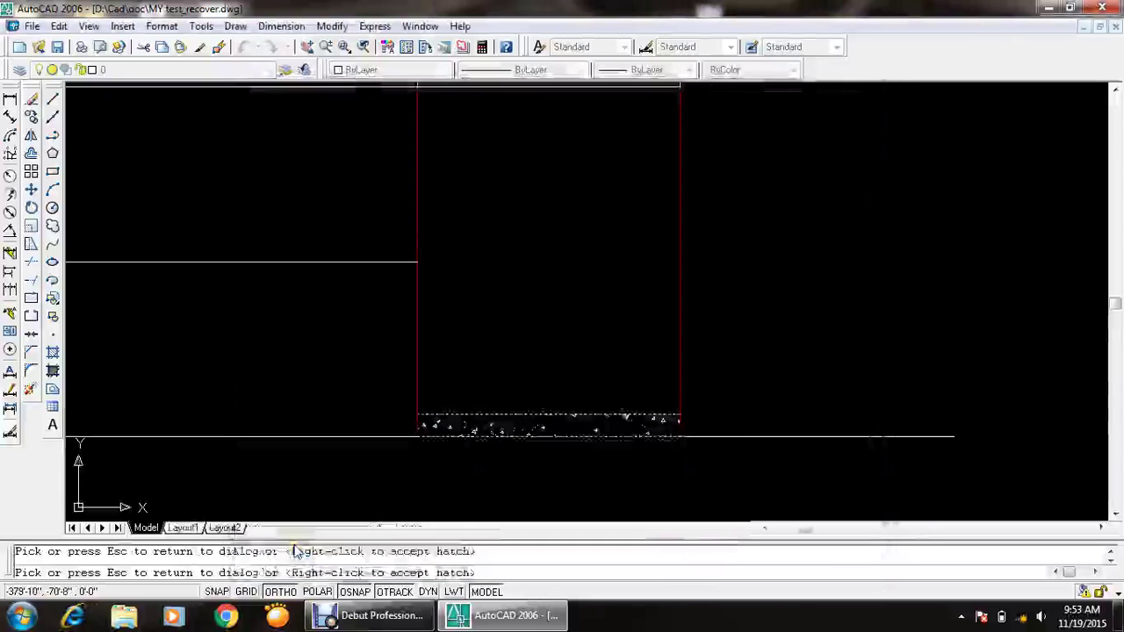
pyautogui.click(443, 466)
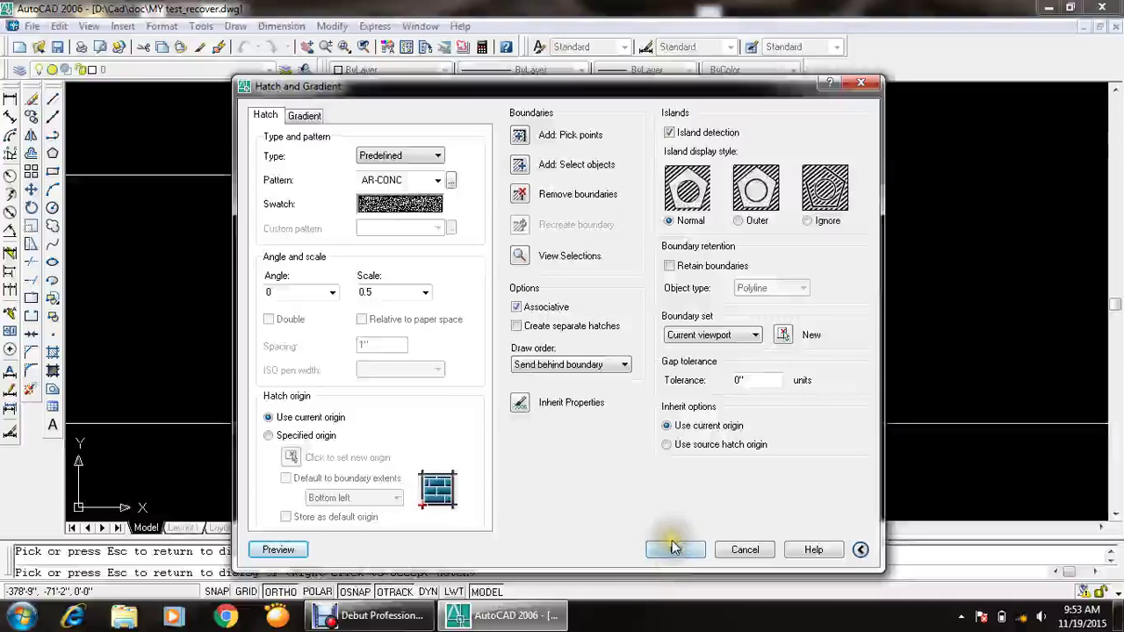
pyautogui.click(673, 547)
# - Open and dismiss the Group and Dimension Style dialogs, then start another hatch
pyautogui.write('g')
pyautogui.press('Return')
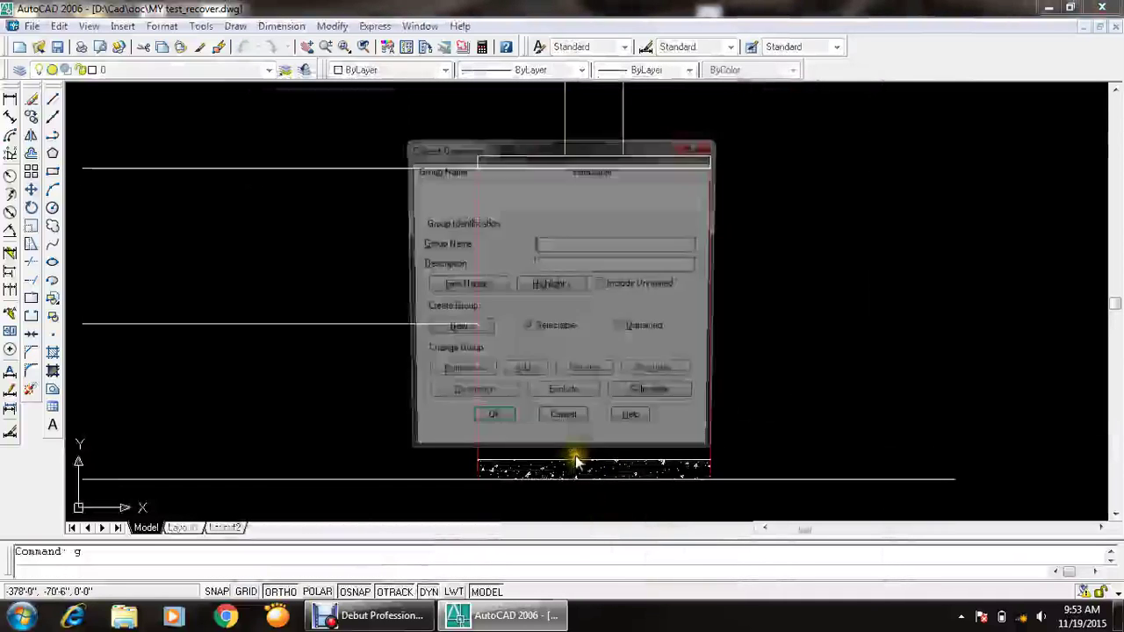
pyautogui.write('d')
pyautogui.press('Return')
pyautogui.press('Escape')
pyautogui.write('h')
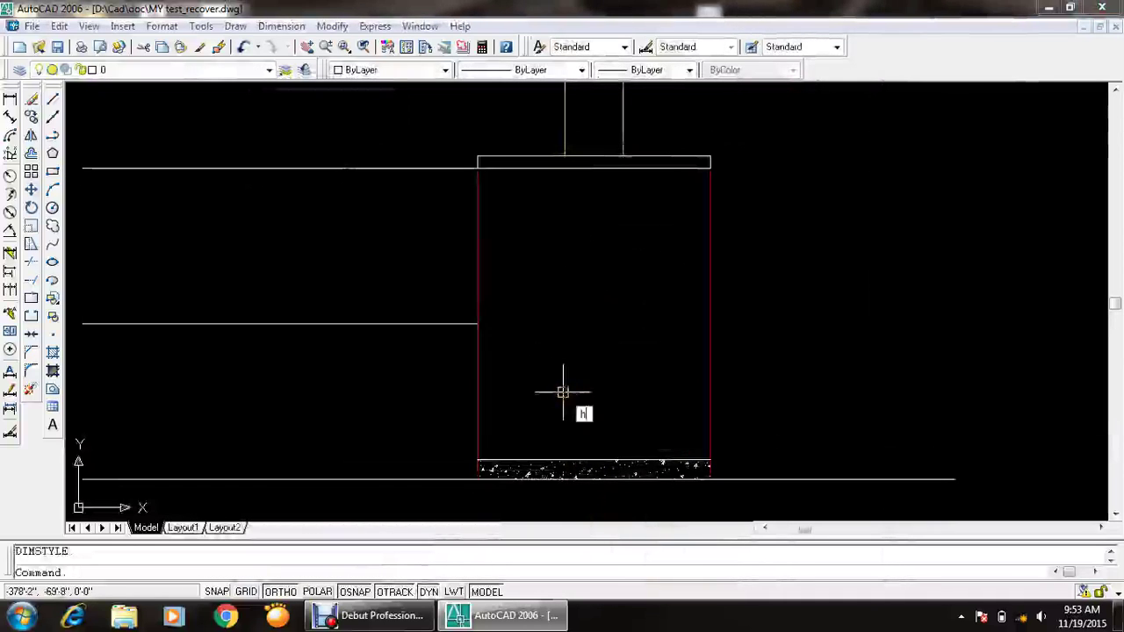
pyautogui.press('Return')
# - Hatch the footing block with the GRAVEL pattern at scale 21
pyautogui.click(522, 136)
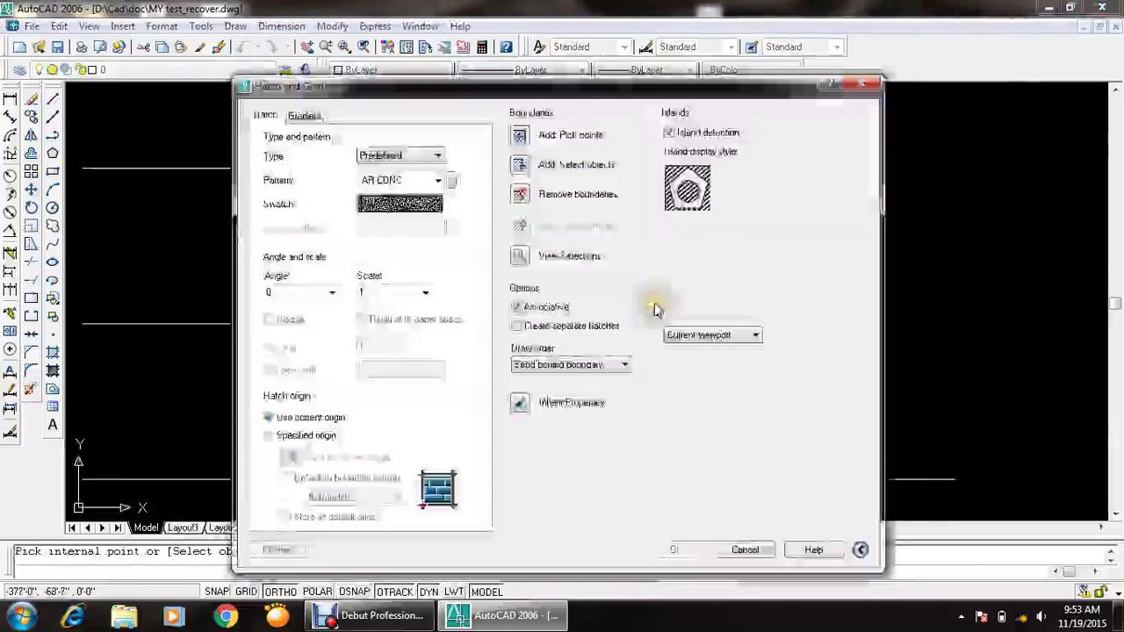
pyautogui.click(451, 180)
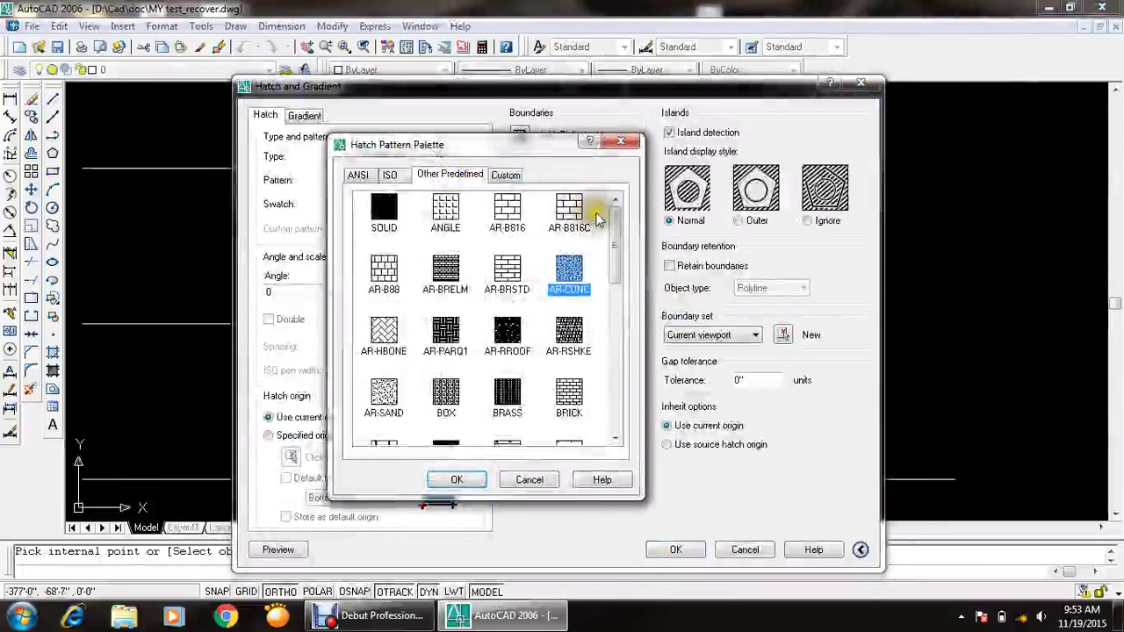
pyautogui.moveTo(613, 221); pyautogui.dragTo(612, 341)
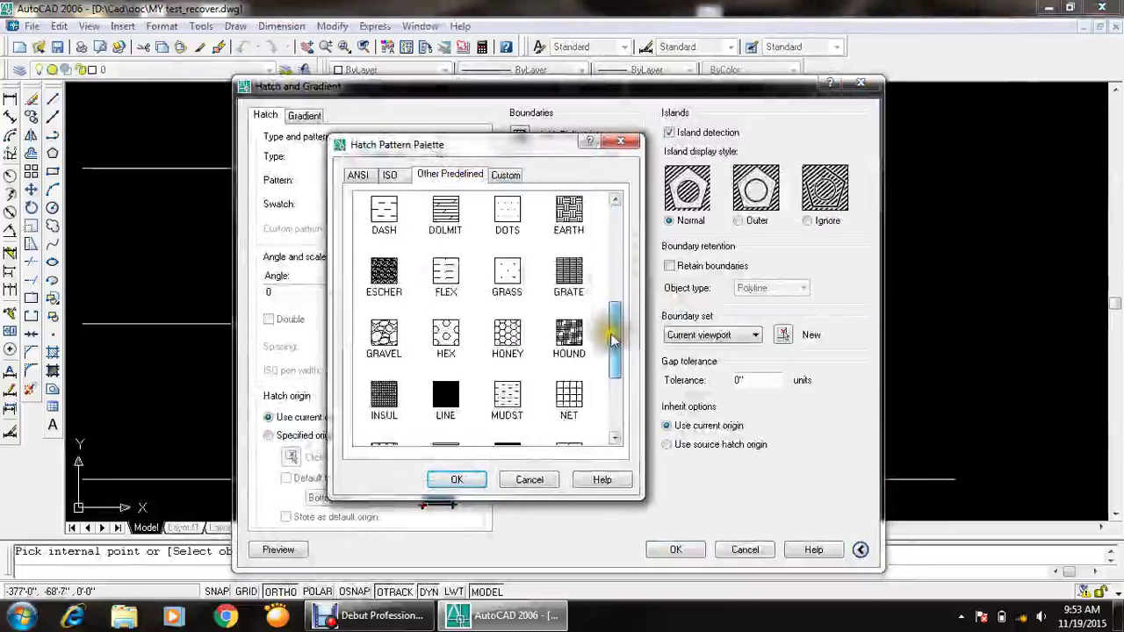
pyautogui.click(455, 478)
pyautogui.write('21')
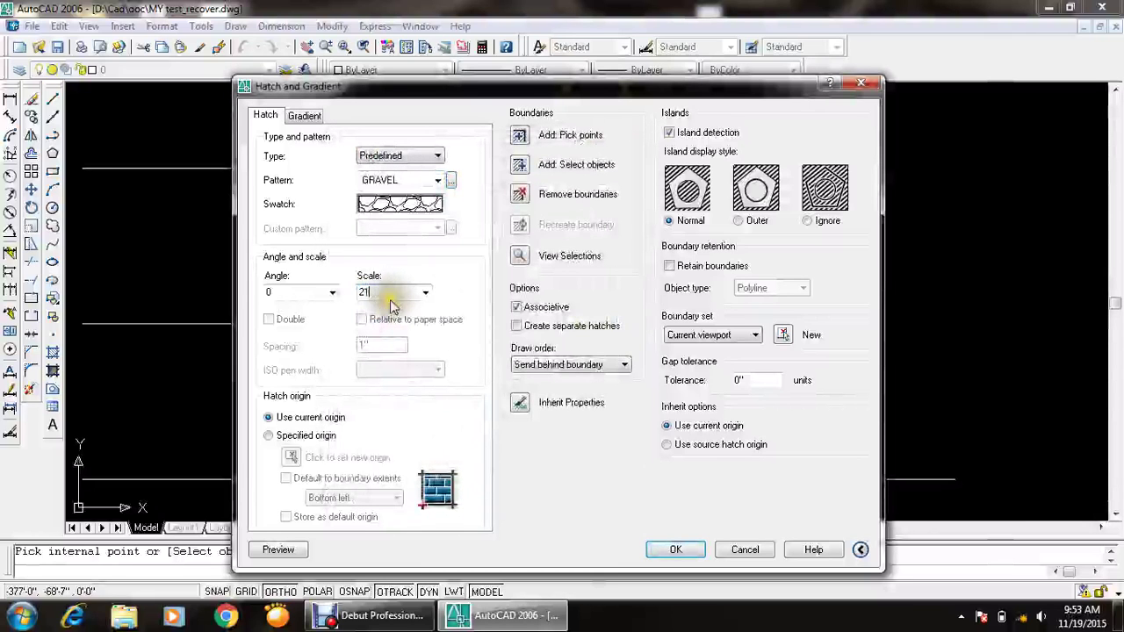
pyautogui.click(294, 548)
pyautogui.press('Escape')
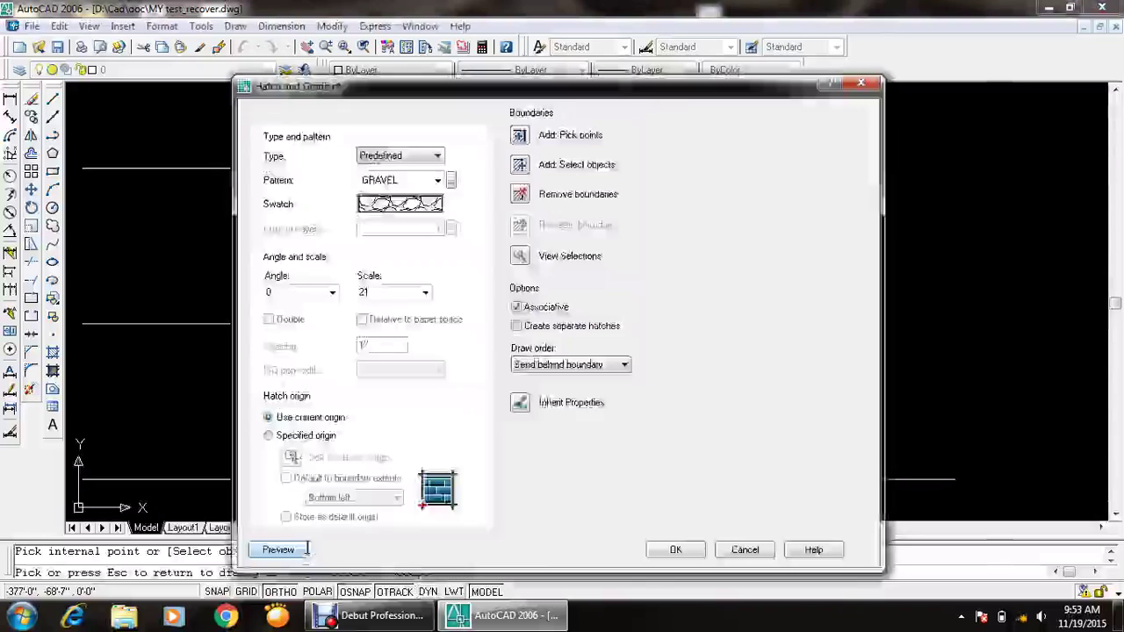
pyautogui.click(675, 550)
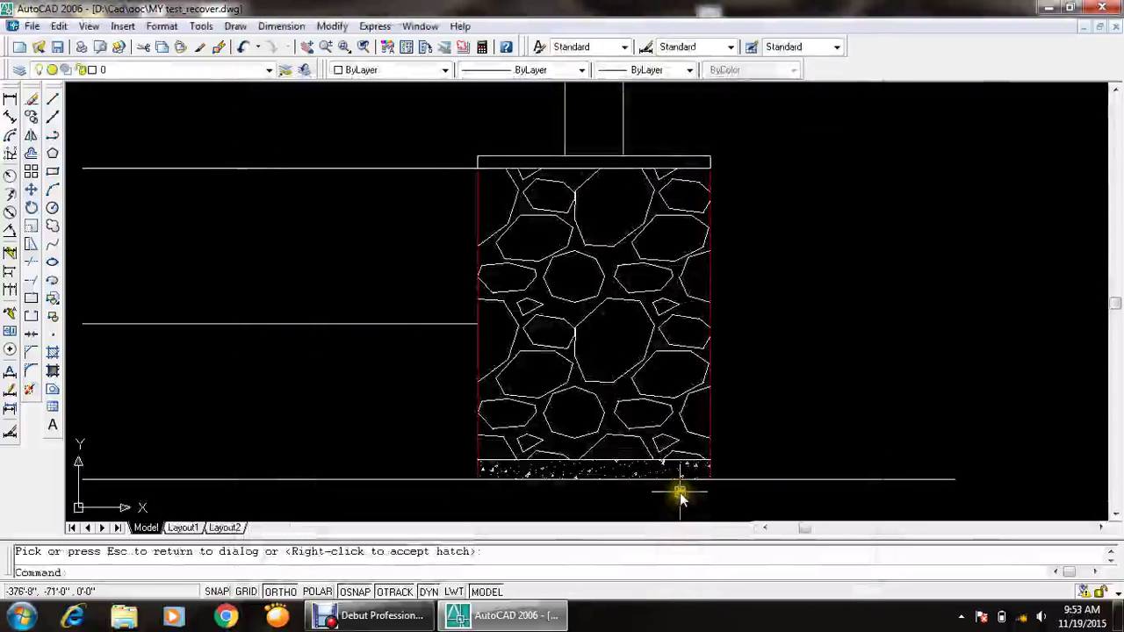
pyautogui.press('Escape')
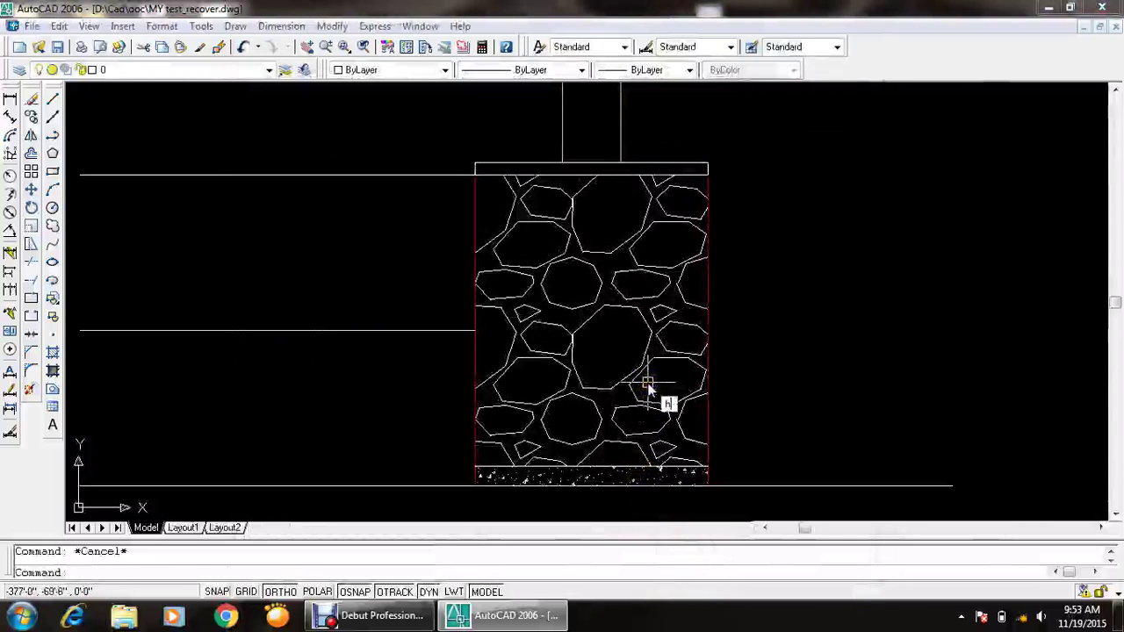
# - Fill the thin cap strip above the footing with a SOLID hatch
pyautogui.write('h')
pyautogui.press('Return')
pyautogui.click(520, 137)
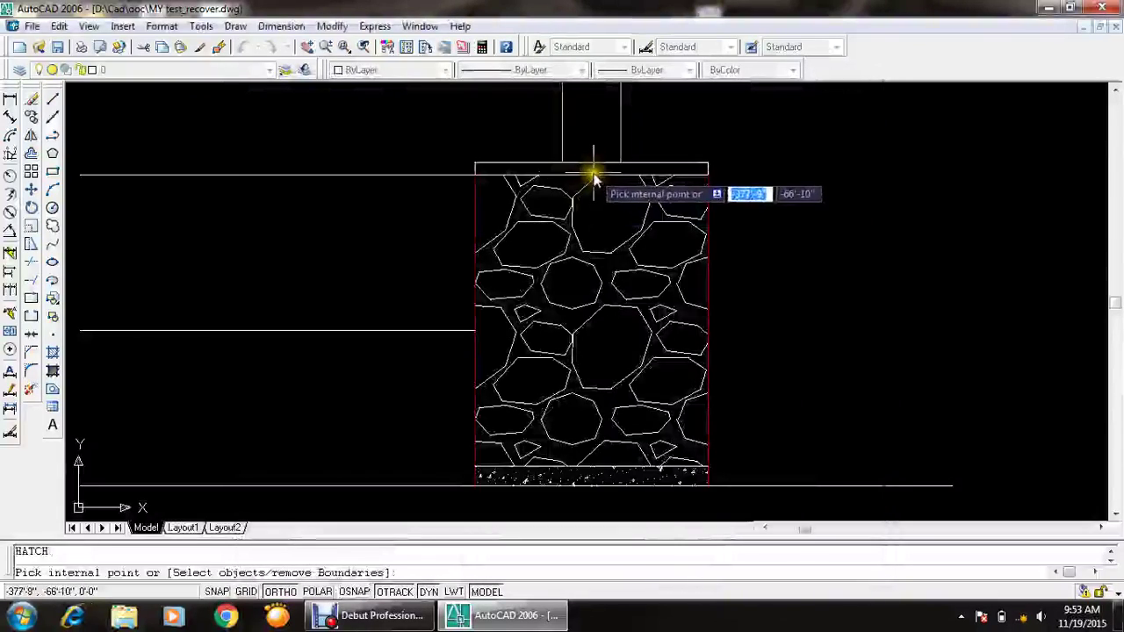
pyautogui.click(594, 176)
pyautogui.press('Return')
pyautogui.click(452, 181)
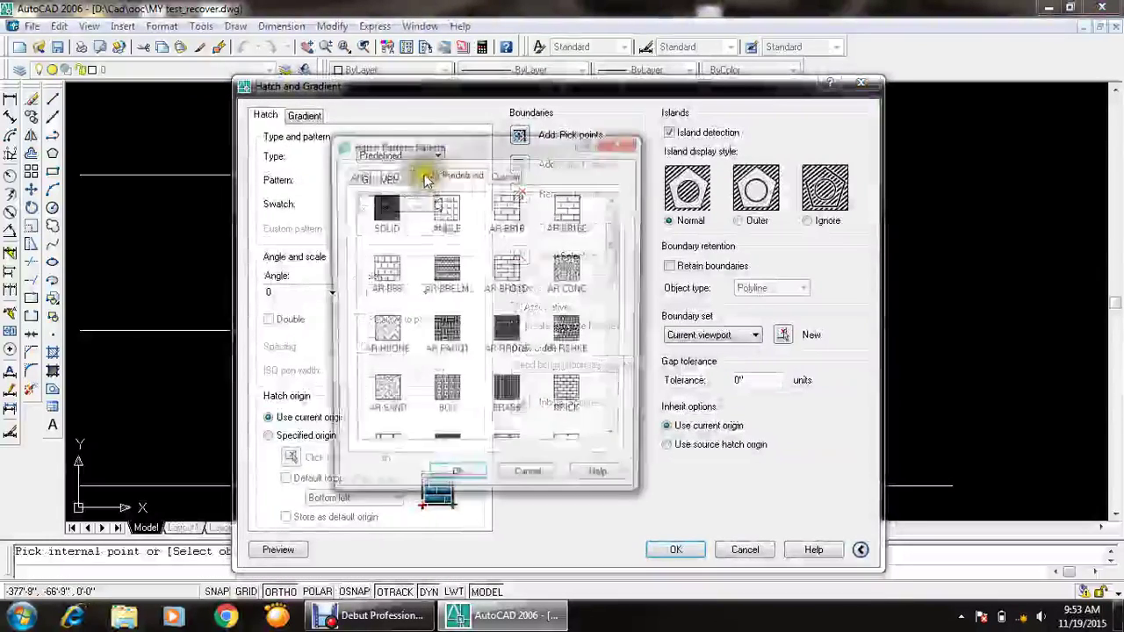
pyautogui.click(384, 211)
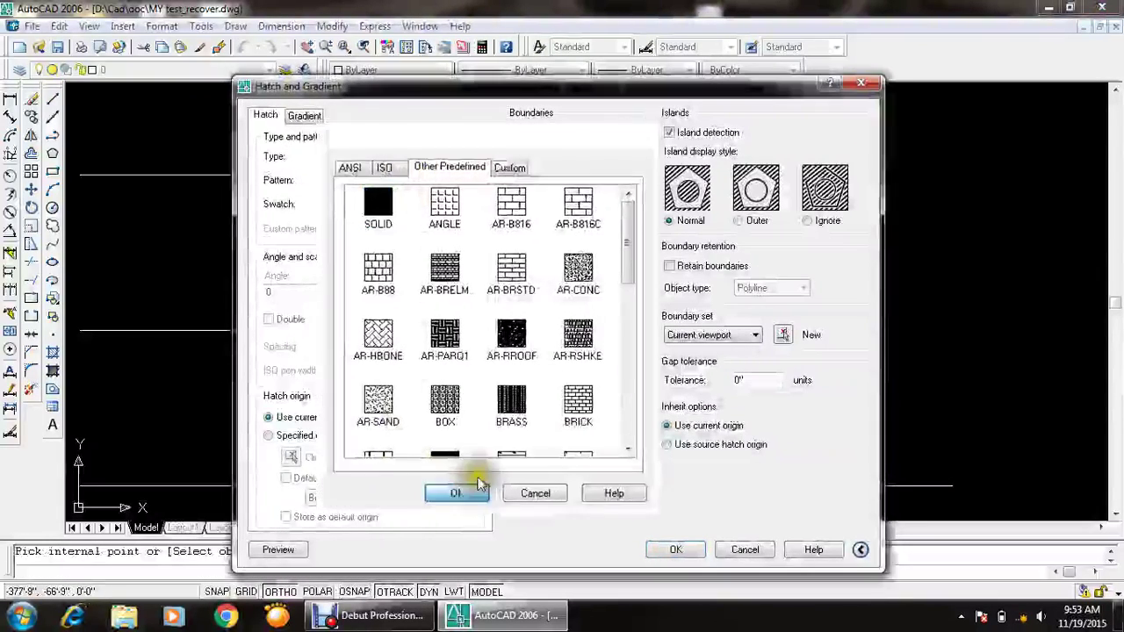
pyautogui.click(457, 479)
pyautogui.click(675, 550)
pyautogui.scroll(1, 526, 312)
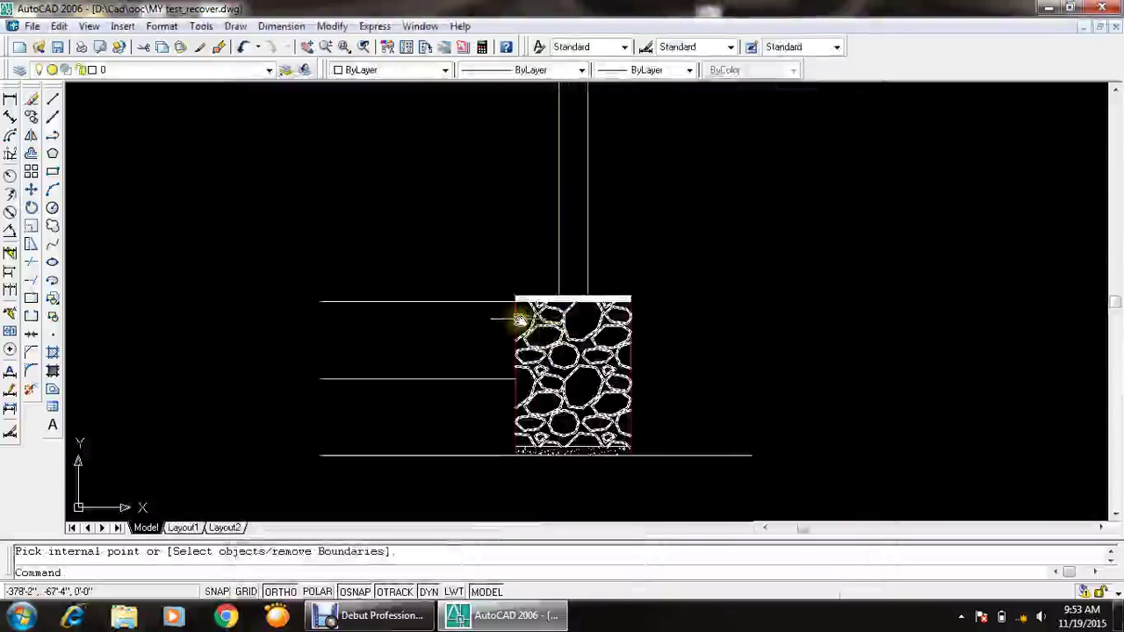
pyautogui.scroll(1, 518, 316)
pyautogui.scroll(1, 527, 303)
pyautogui.press('Escape')
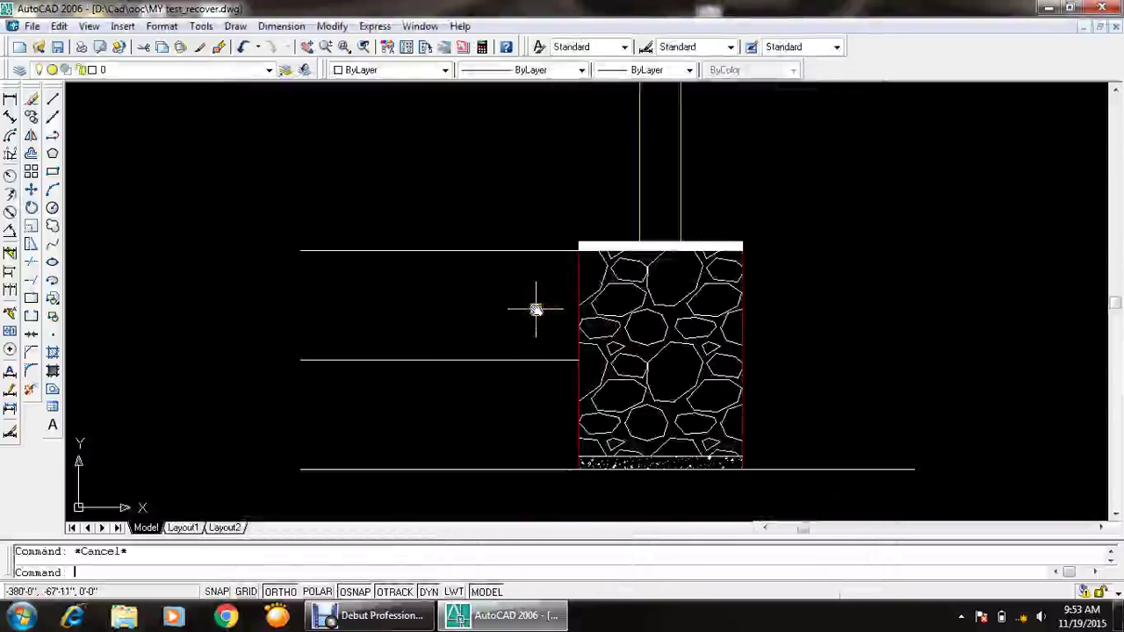
# - Modify the Standard dimension style to use arrow size 4
pyautogui.write('d')
pyautogui.press('Return')
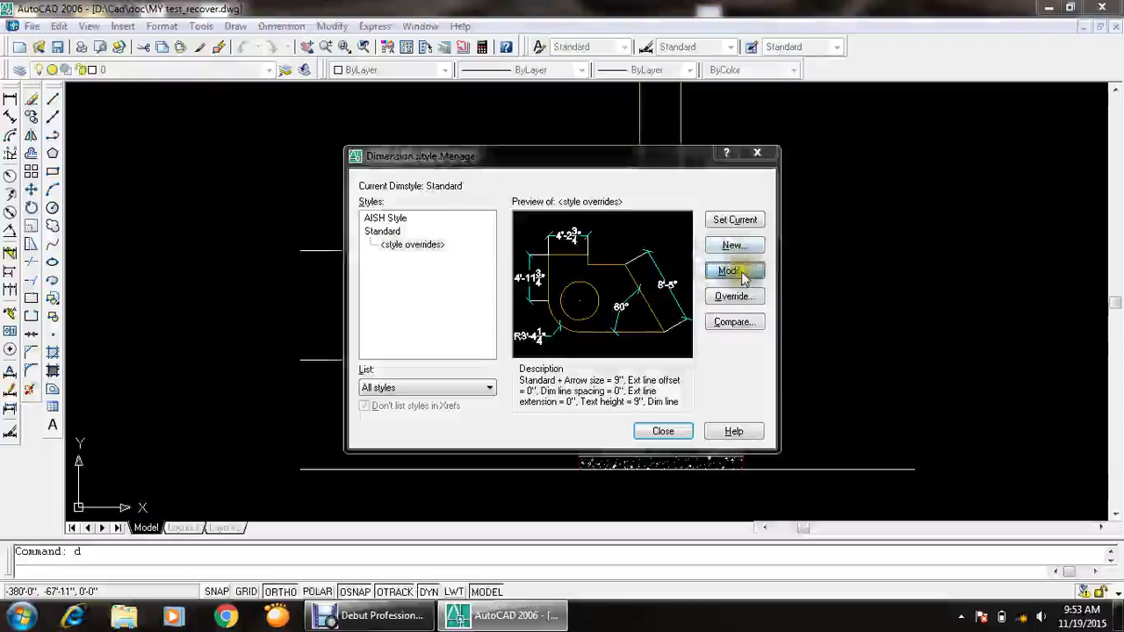
pyautogui.click(742, 276)
pyautogui.click(413, 146)
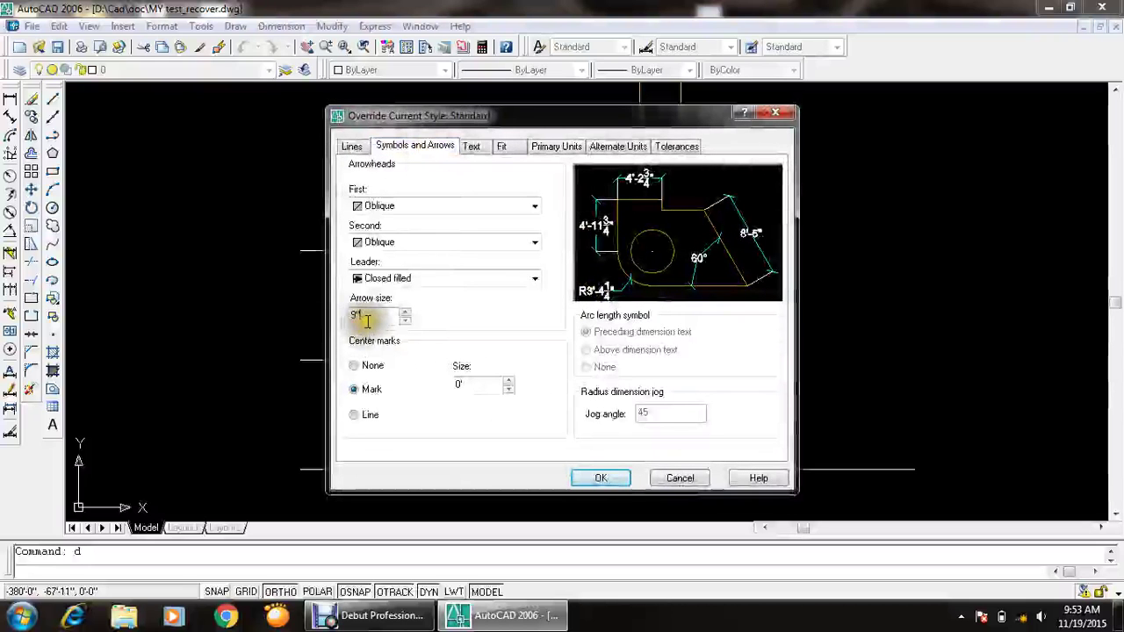
pyautogui.moveTo(367, 320); pyautogui.dragTo(256, 331)
pyautogui.write('4')
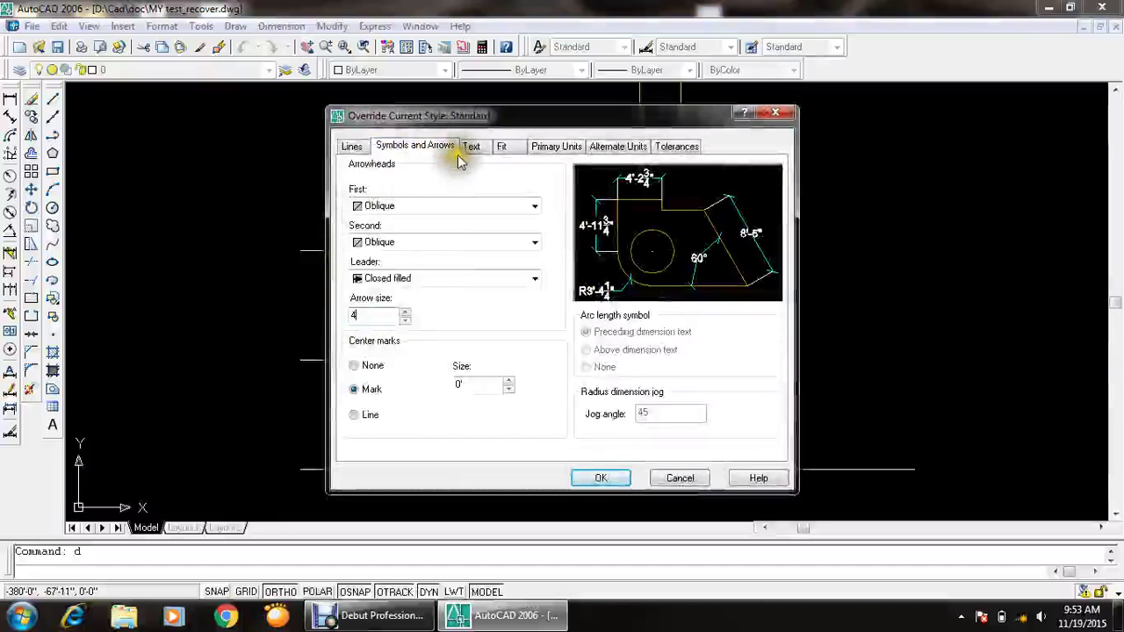
# - Set the dimension text height to 4, confirm, and close the manager
pyautogui.click(353, 149)
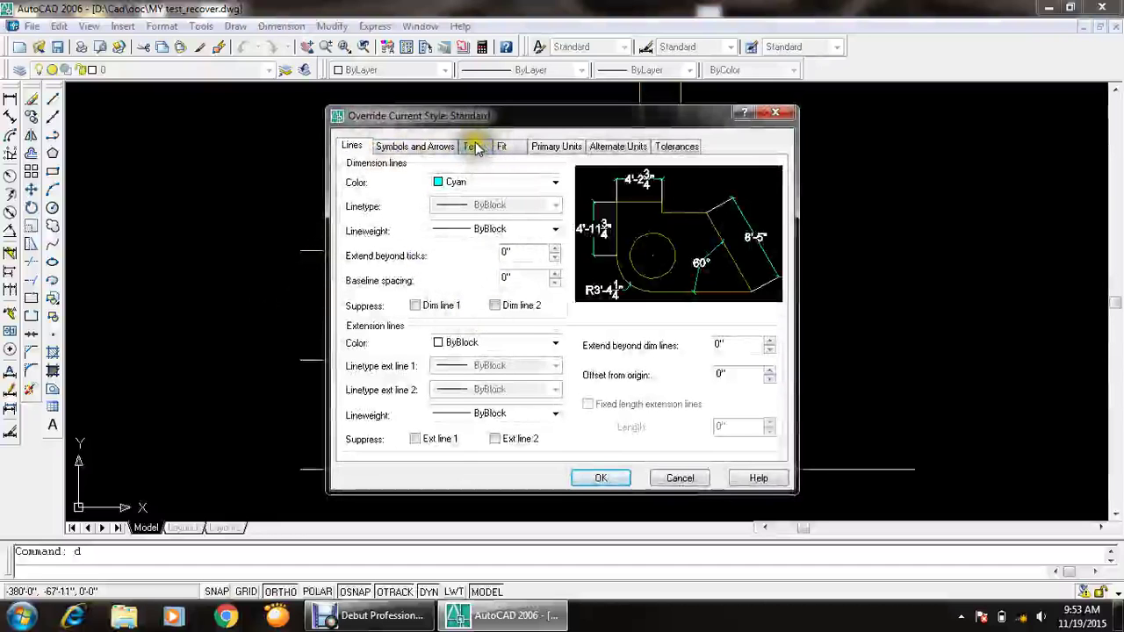
pyautogui.click(471, 146)
pyautogui.moveTo(532, 264); pyautogui.dragTo(432, 267)
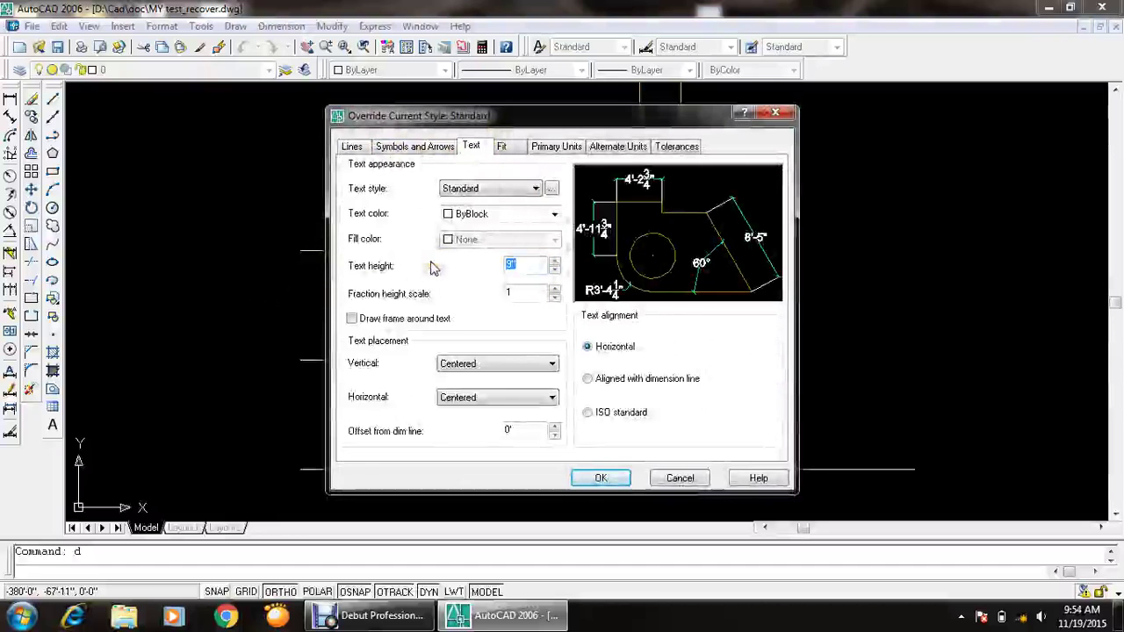
pyautogui.write('43')
pyautogui.moveTo(516, 263); pyautogui.dragTo(452, 279)
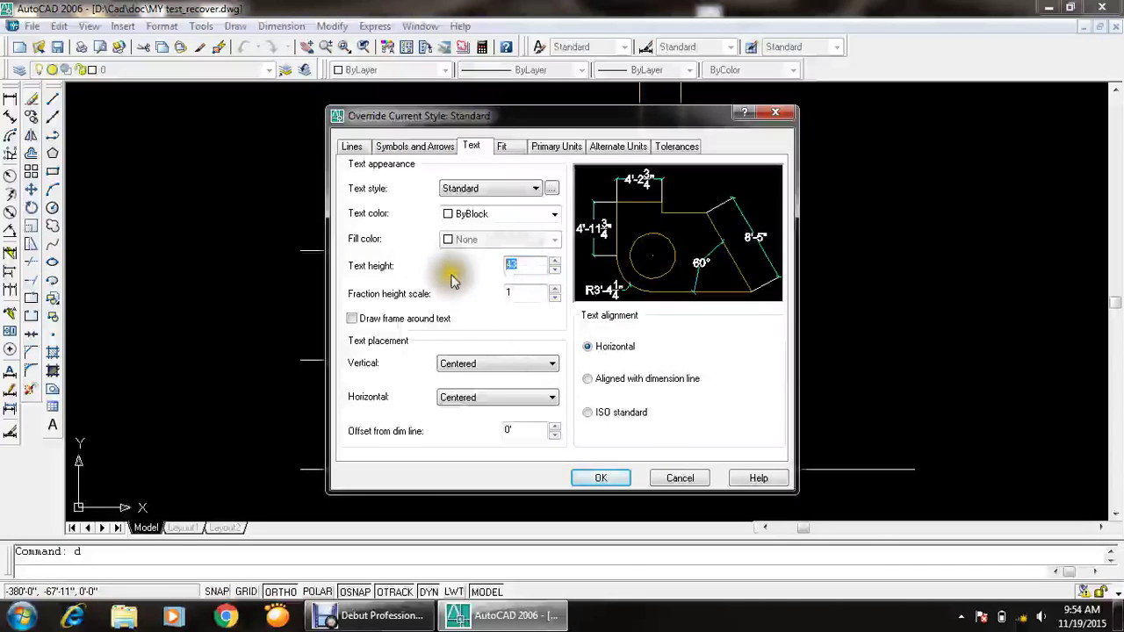
pyautogui.write('4')
pyautogui.click(604, 478)
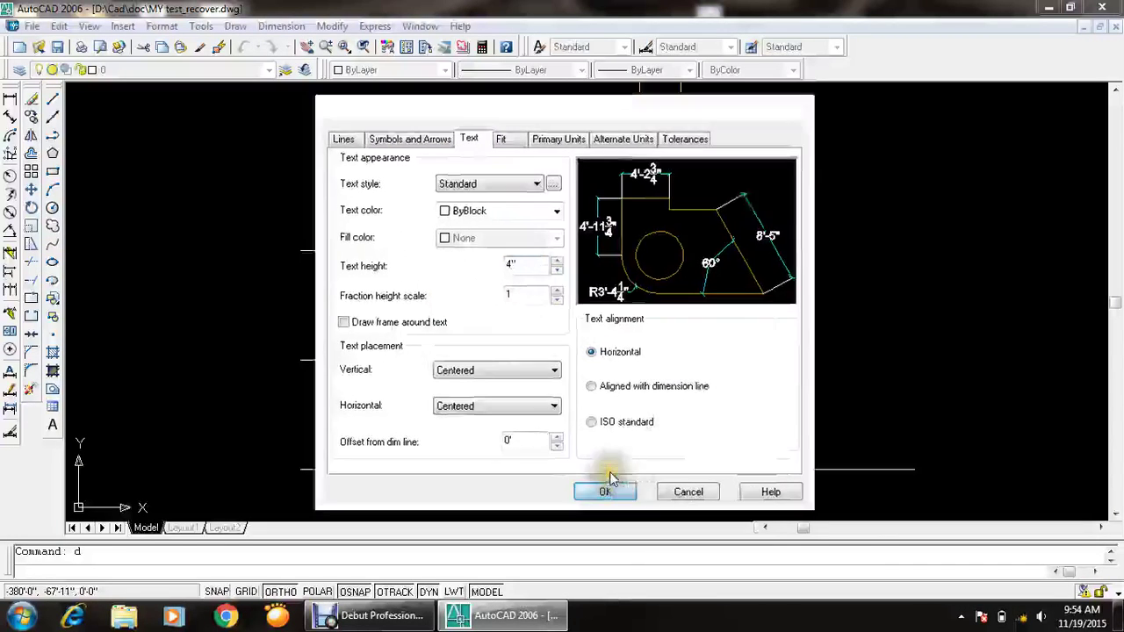
pyautogui.click(659, 432)
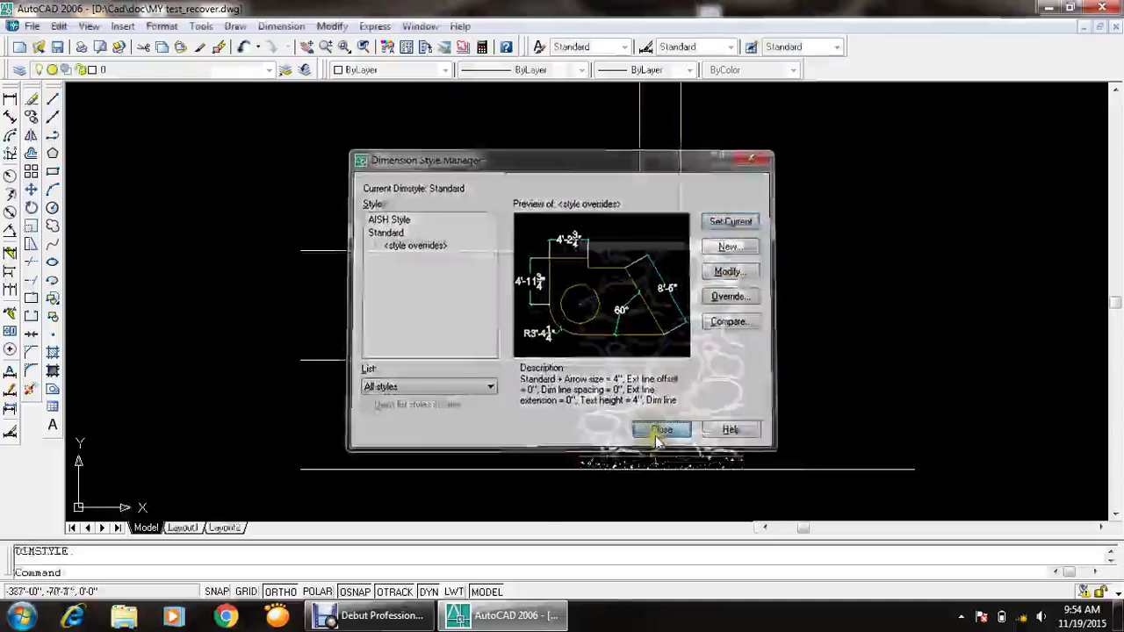
# - Place a 2' linear dimension, then erase it as oversized
pyautogui.write('dli')
pyautogui.press('Return')
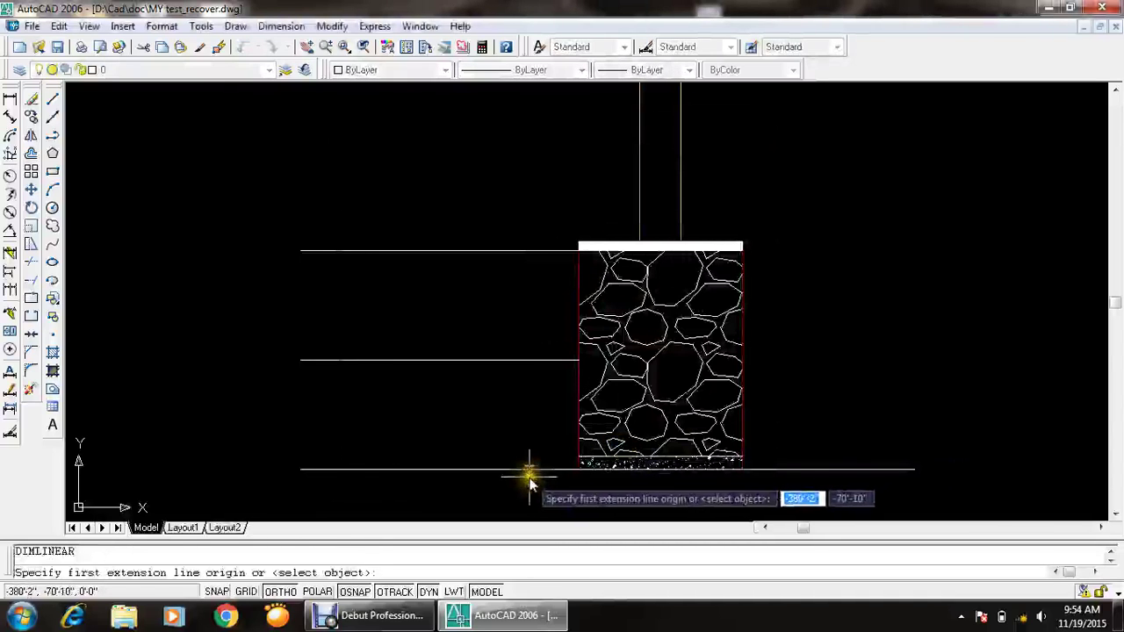
pyautogui.click(529, 474)
pyautogui.click(531, 360)
pyautogui.click(532, 367)
pyautogui.scroll(2, 532, 367)
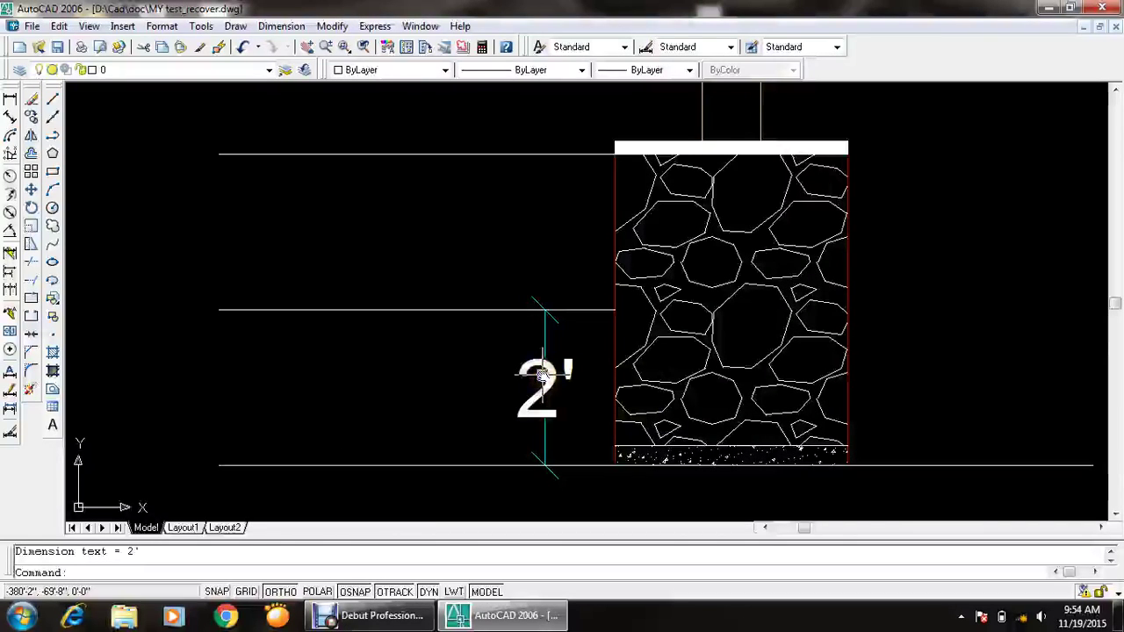
pyautogui.click(543, 375)
pyautogui.press('Delete')
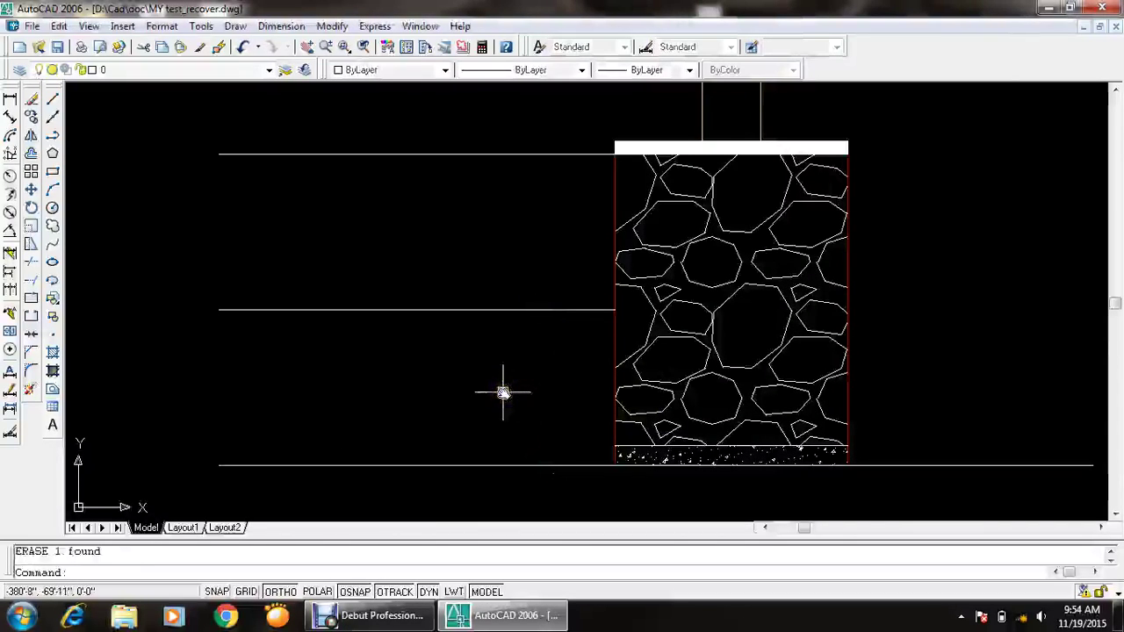
pyautogui.write('st')
# - Change the text style height from 9" to 4 and apply it
pyautogui.press('Return')
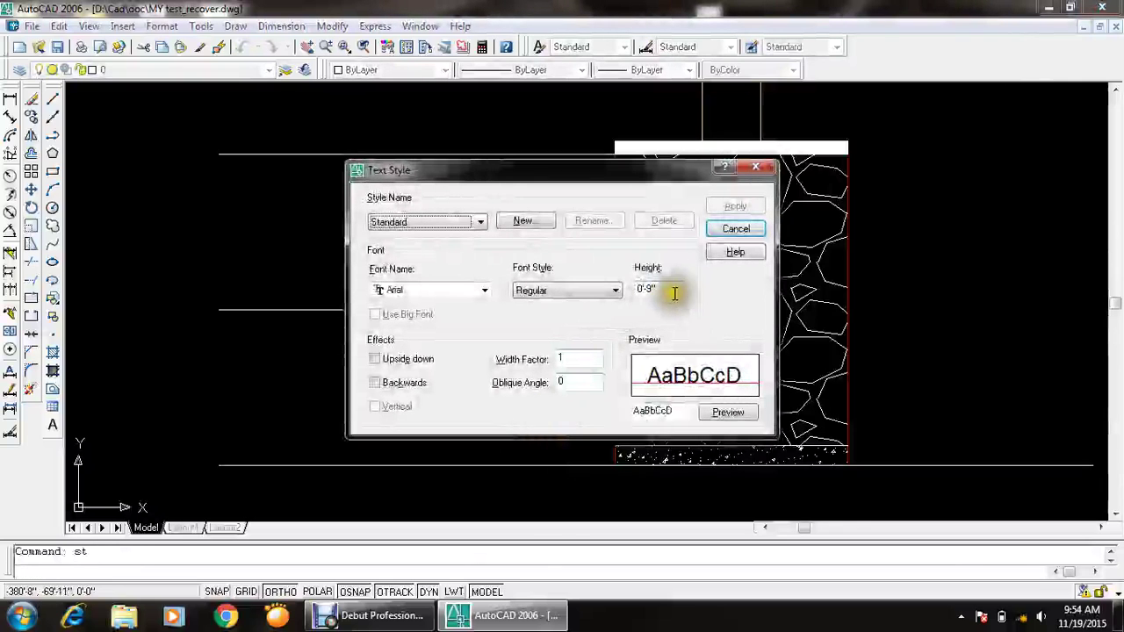
pyautogui.doubleClick(669, 289)
pyautogui.write('4')
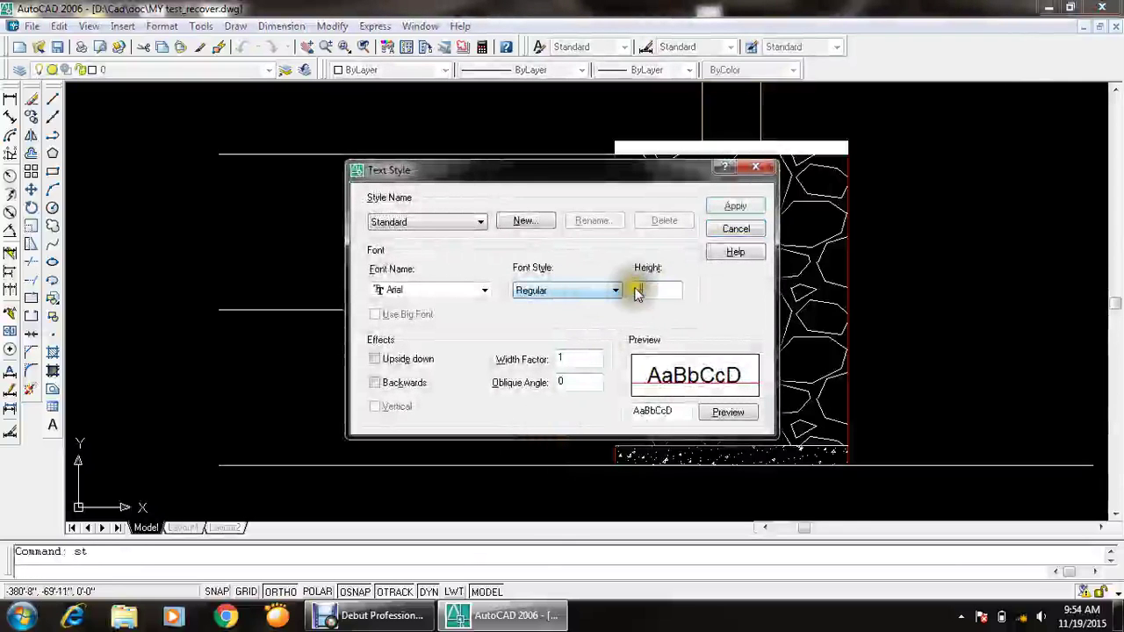
pyautogui.click(729, 209)
pyautogui.click(733, 228)
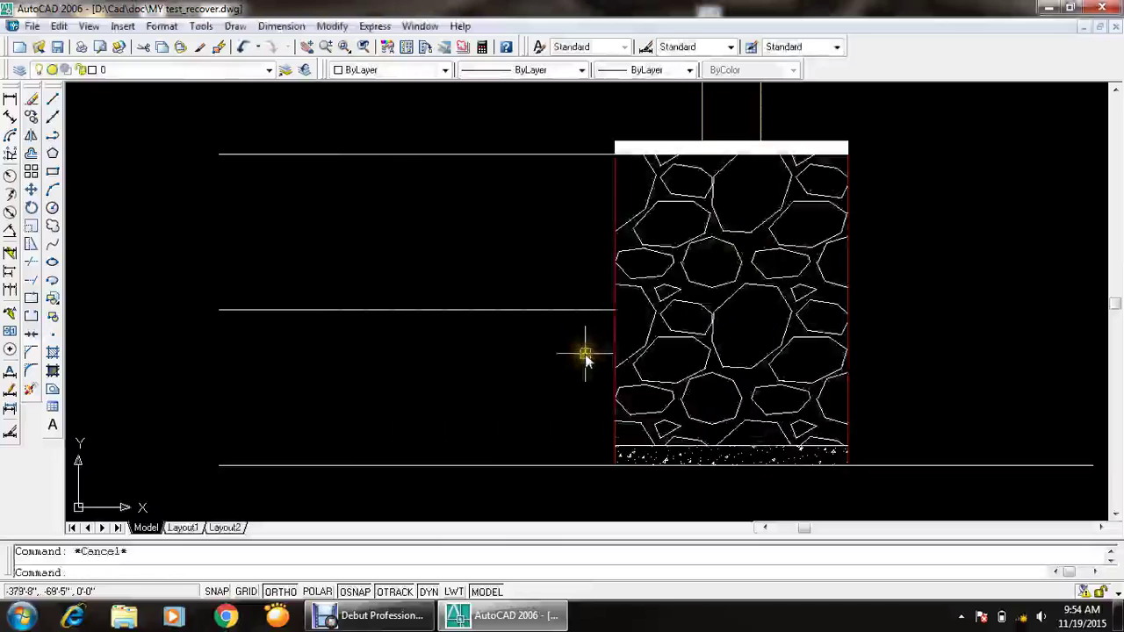
pyautogui.write('dt')
# - Dimension the footing's left side with two stacked 2' vertical heights
pyautogui.press('Return')
pyautogui.click(569, 466)
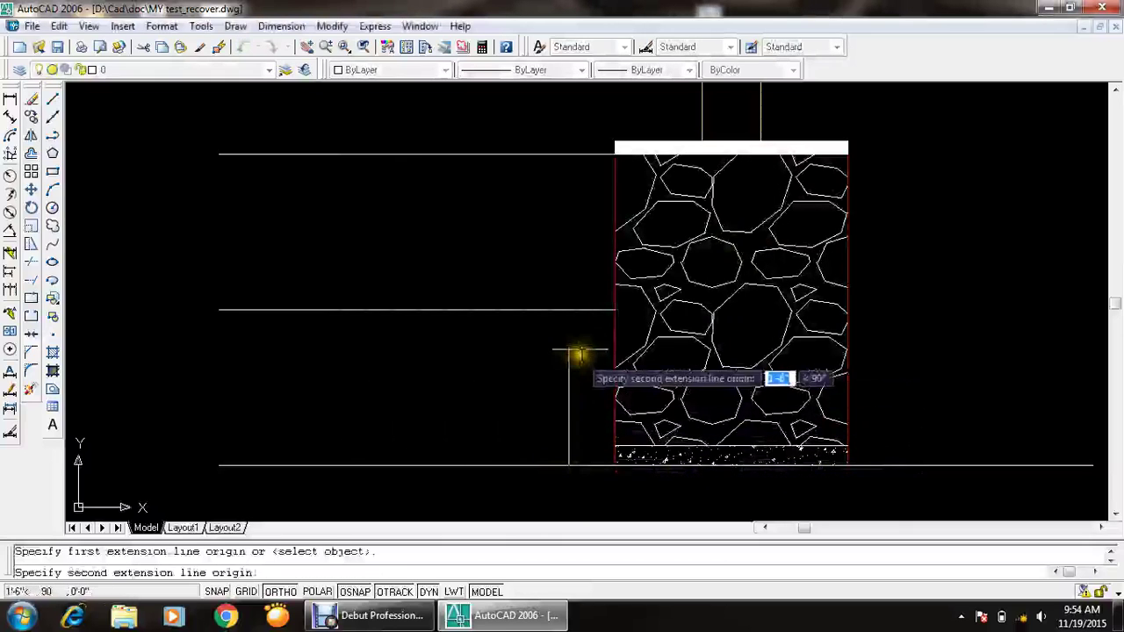
pyautogui.click(569, 309)
pyautogui.click(571, 308)
pyautogui.press('Return')
pyautogui.click(569, 309)
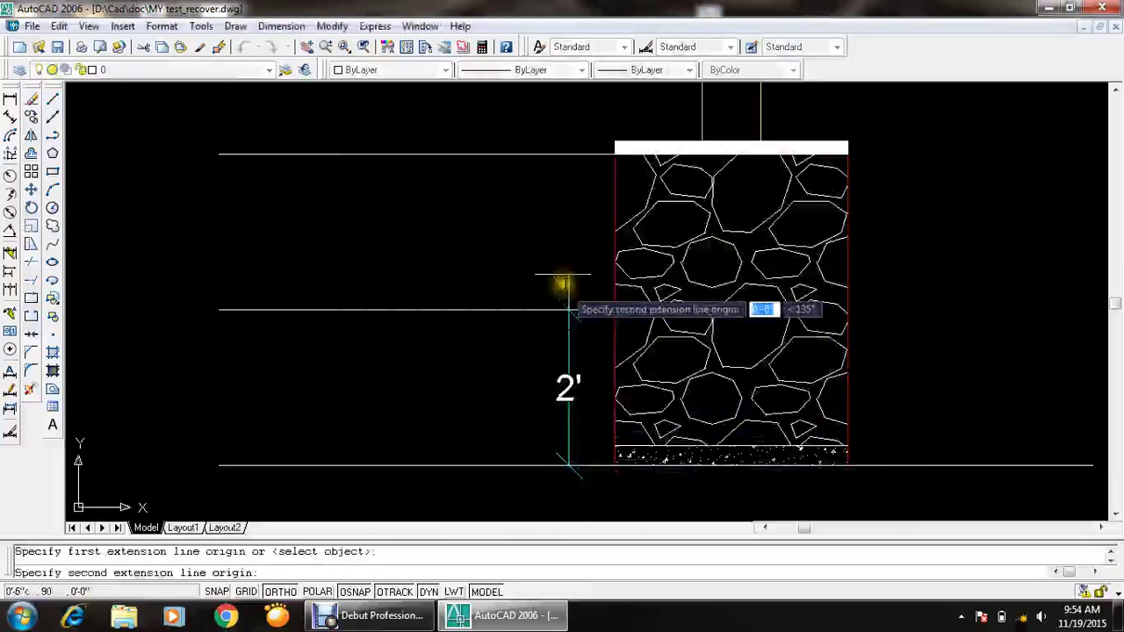
pyautogui.click(568, 155)
pyautogui.click(571, 152)
pyautogui.press('Escape')
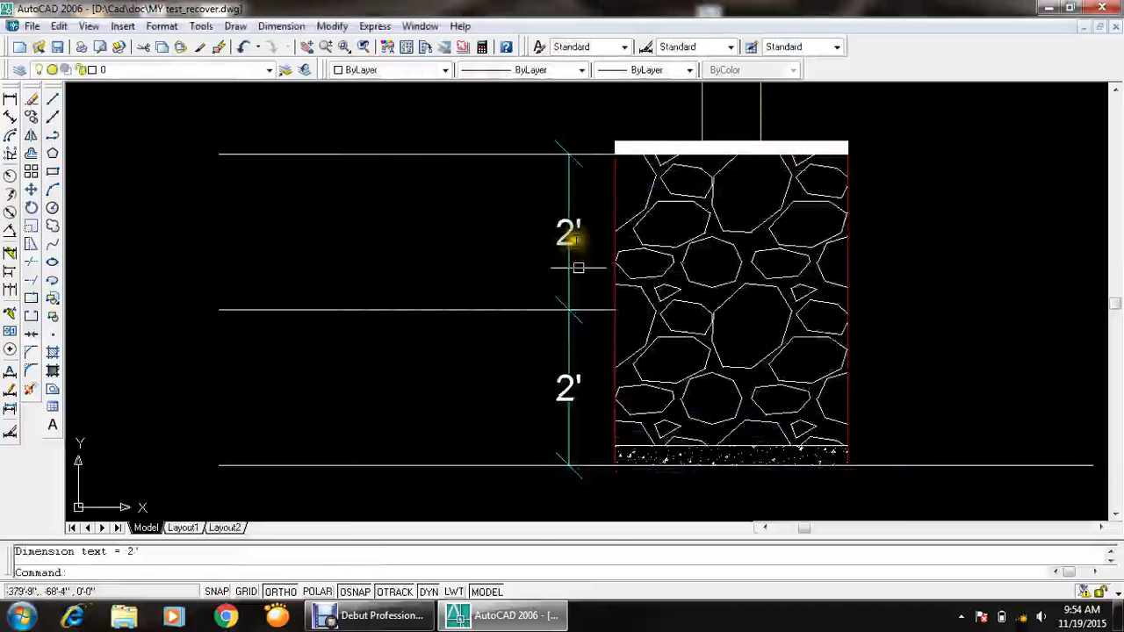
pyautogui.click(571, 359)
pyautogui.scroll(-1, 570, 360)
# - Add a 3' horizontal dimension under the footing base
pyautogui.press('Return')
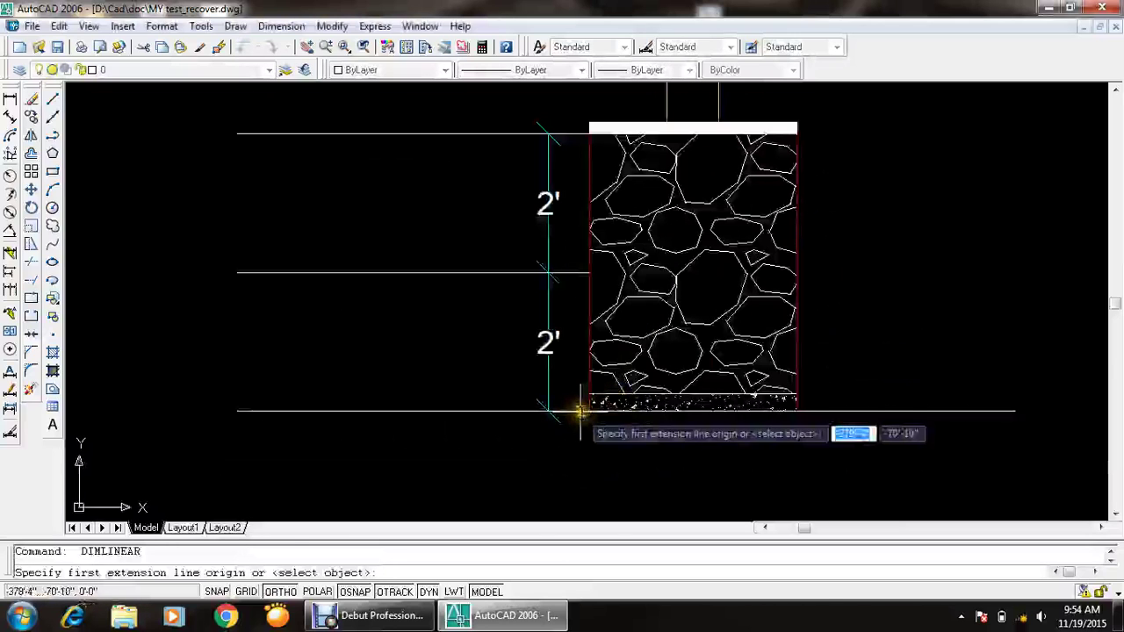
pyautogui.click(589, 410)
pyautogui.click(794, 409)
pyautogui.click(786, 428)
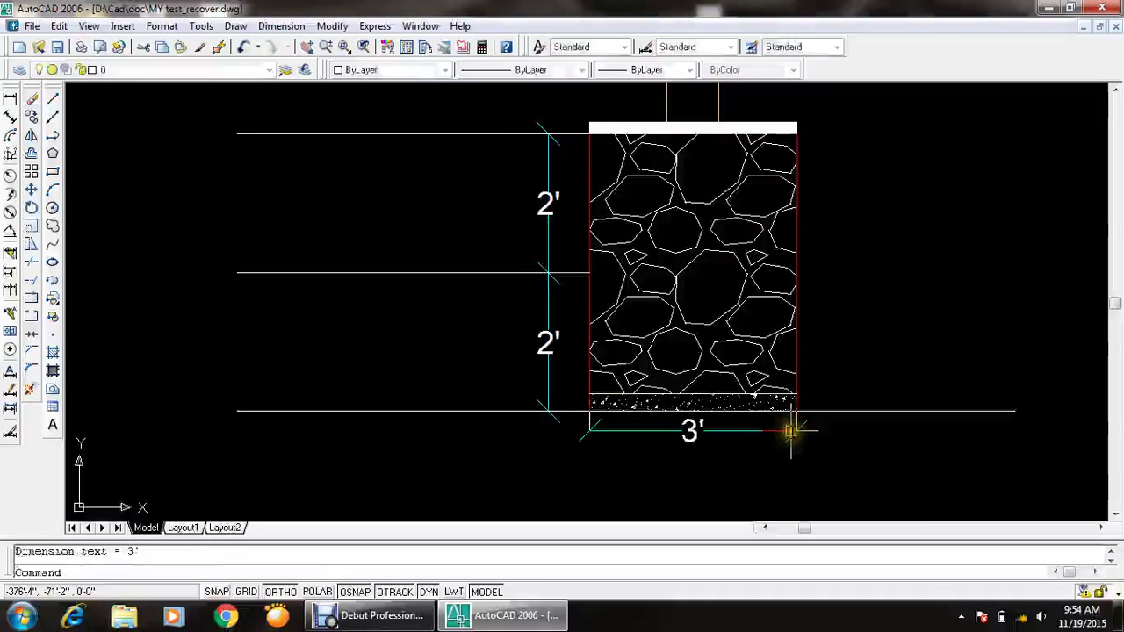
# - Add a 9" dimension across the wall width above the footing
pyautogui.moveTo(733, 271); pyautogui.dragTo(715, 443, button='middle')
pyautogui.press('Return')
pyautogui.click(649, 237)
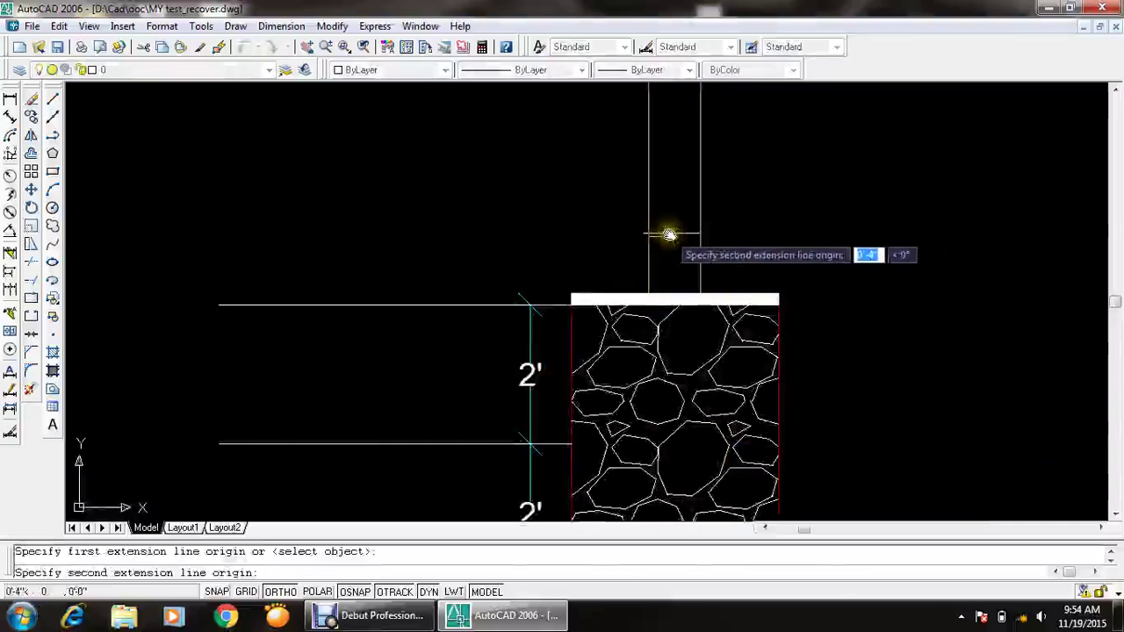
pyautogui.click(699, 235)
pyautogui.click(674, 222)
pyautogui.scroll(-2, 674, 181)
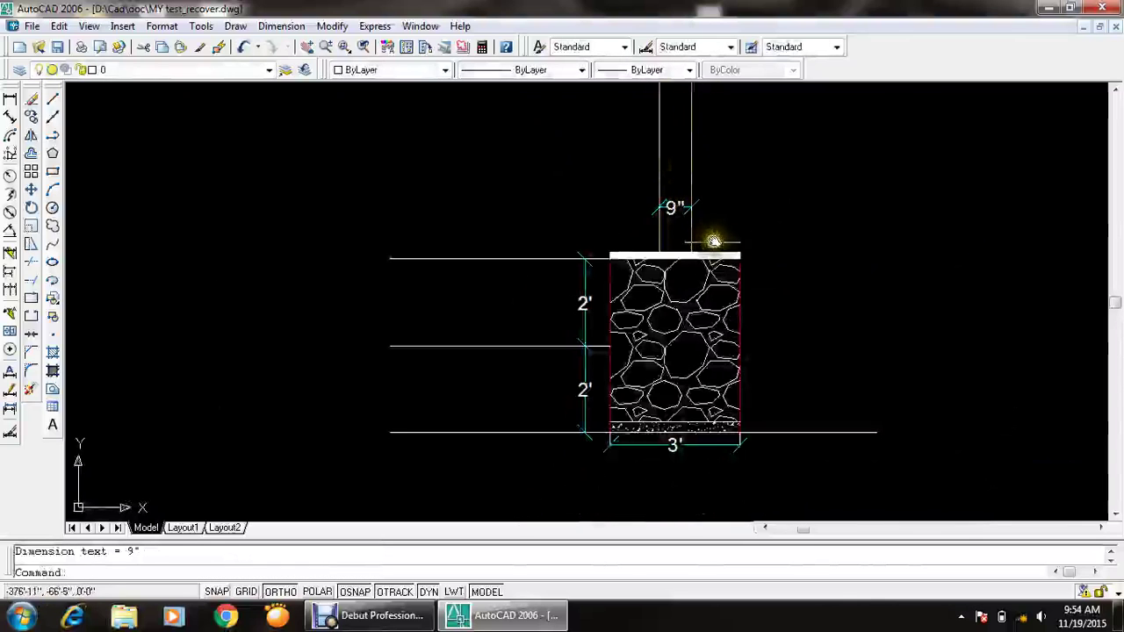
pyautogui.scroll(5, 724, 394)
pyautogui.press('Escape')
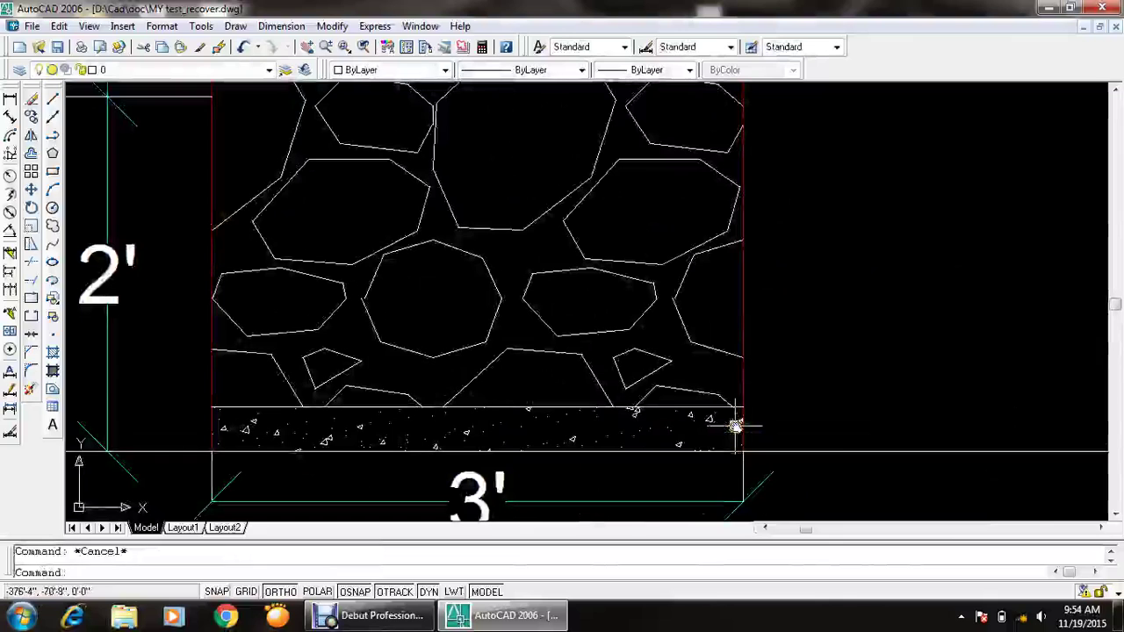
# - Add a leader note 'PCC (1:4:8) 3" thick' pointing to the concrete bed
pyautogui.write('le')
pyautogui.press('Return')
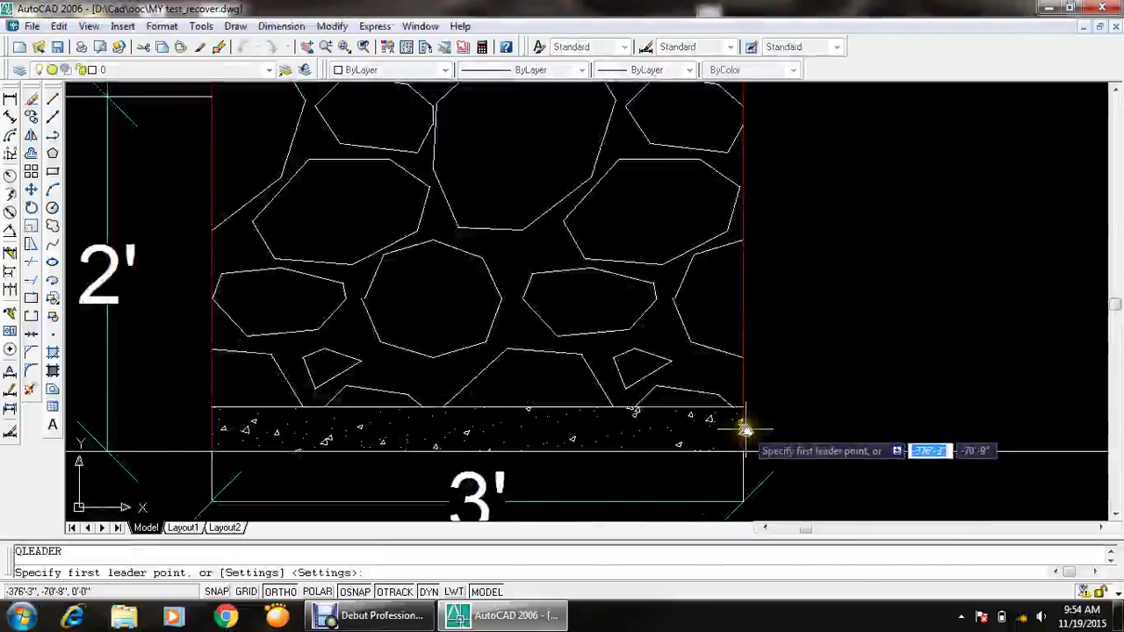
pyautogui.click(742, 426)
pyautogui.click(874, 429)
pyautogui.click(874, 363)
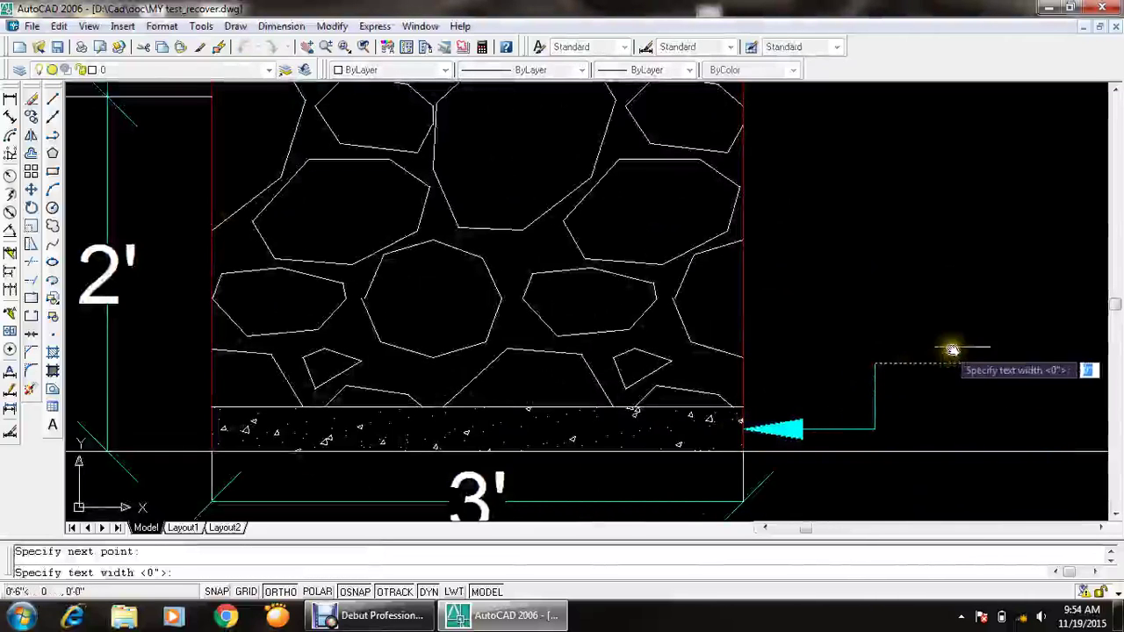
pyautogui.press('Return')
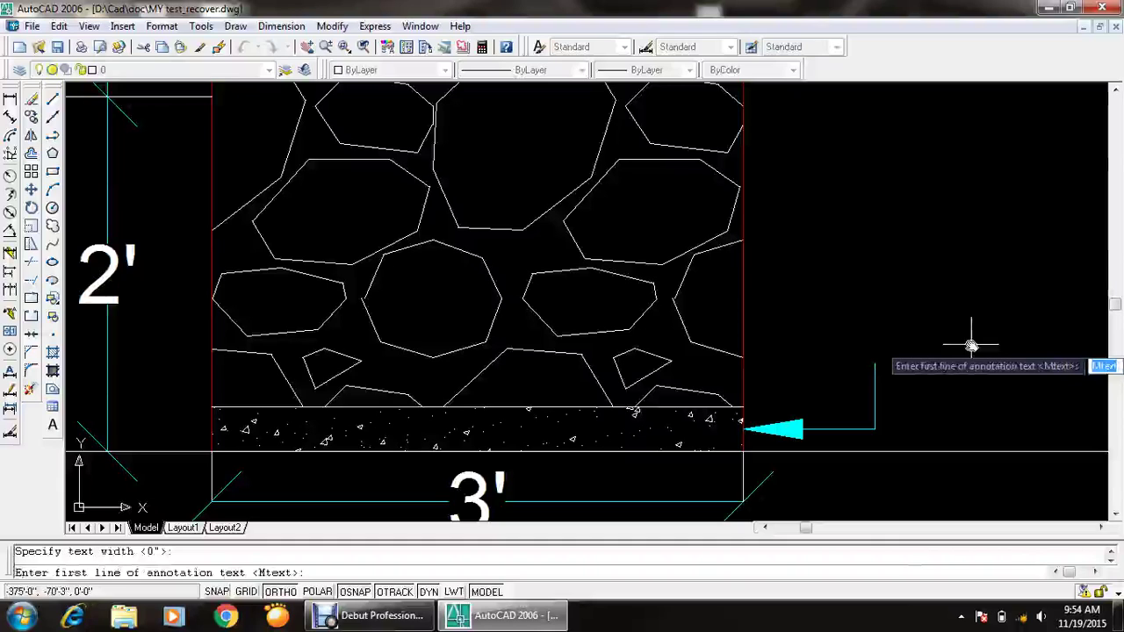
pyautogui.write('PCC')
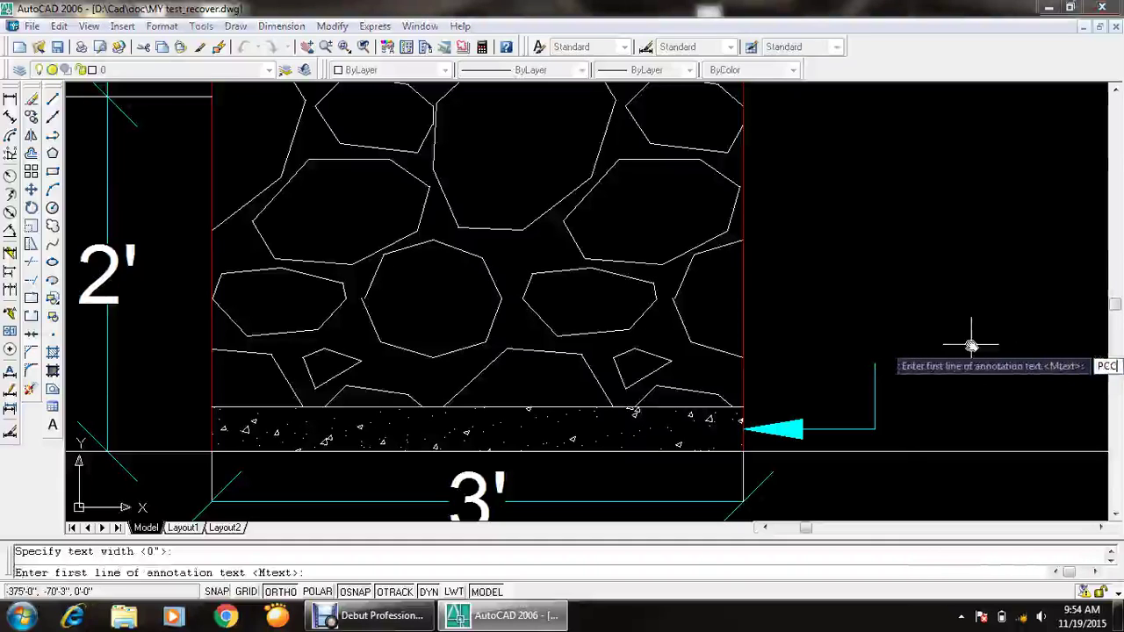
pyautogui.write(' (')
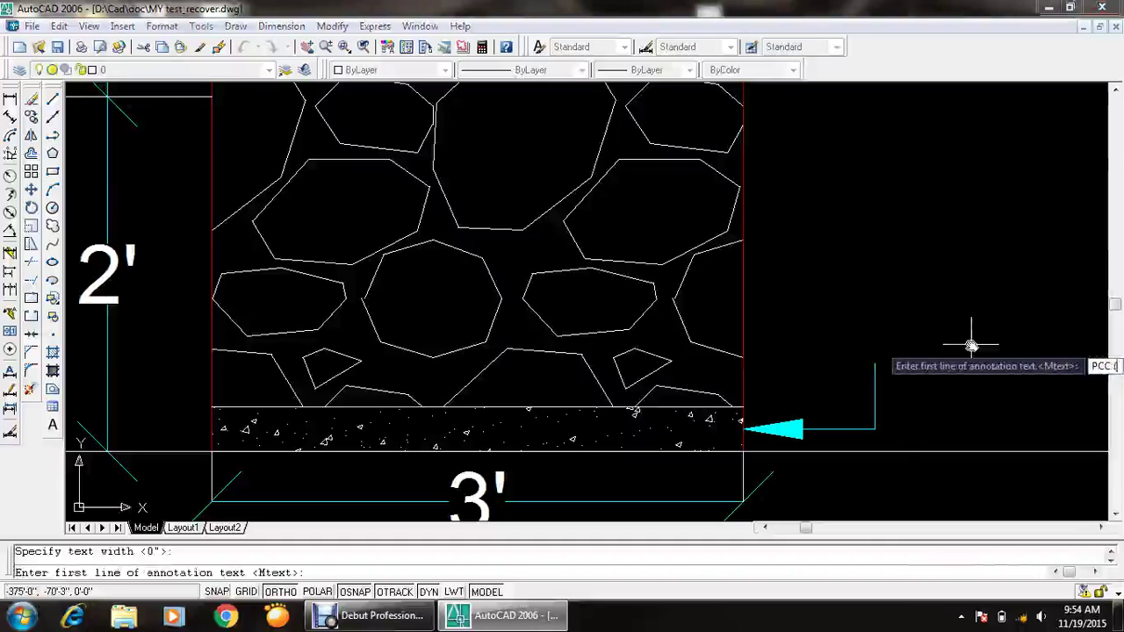
pyautogui.write('1')
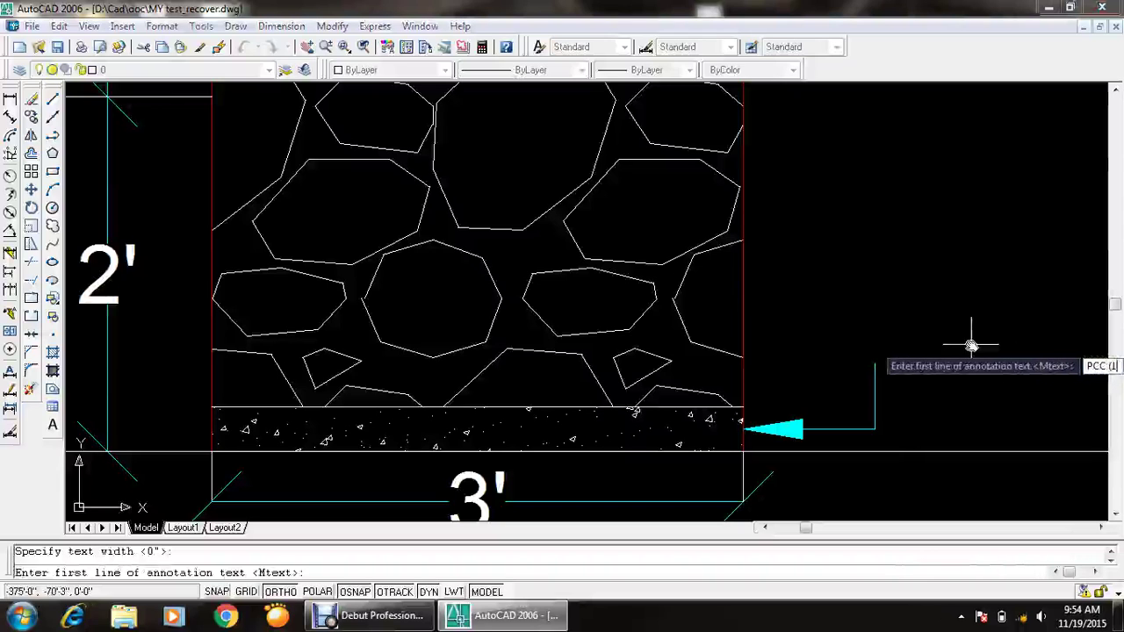
pyautogui.write(':4:')
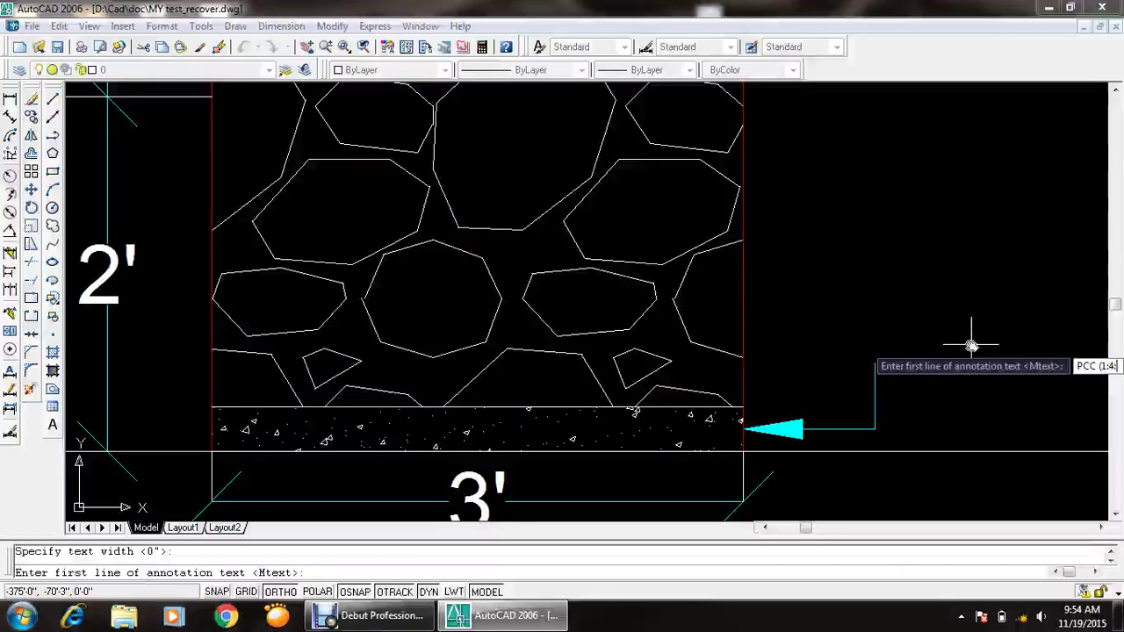
pyautogui.write('8)')
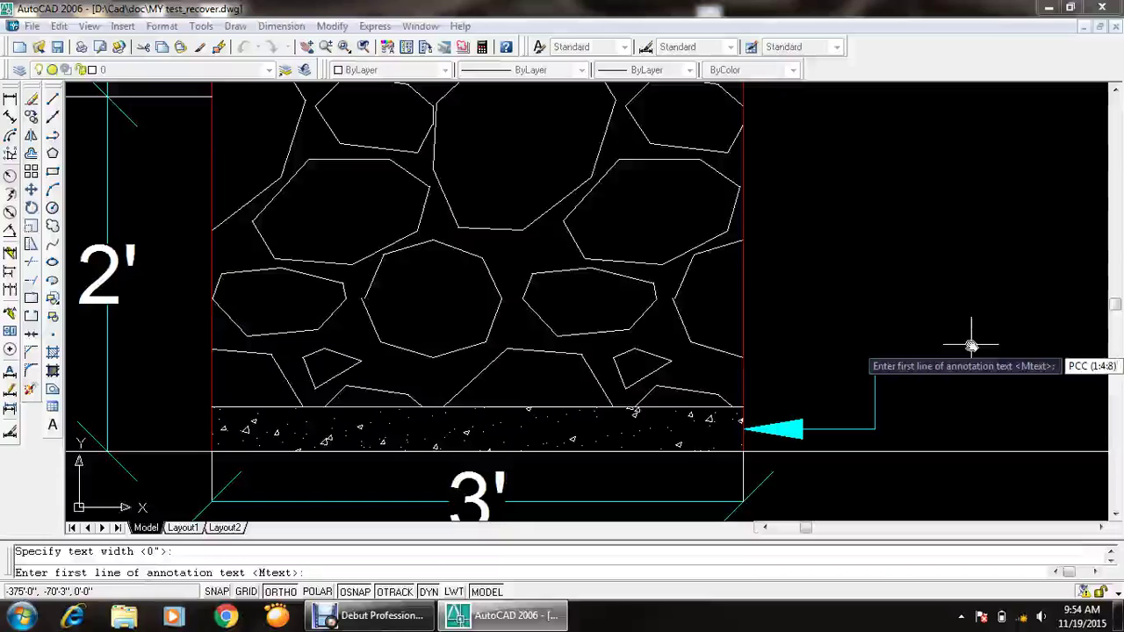
pyautogui.write('.')
pyautogui.write("'")
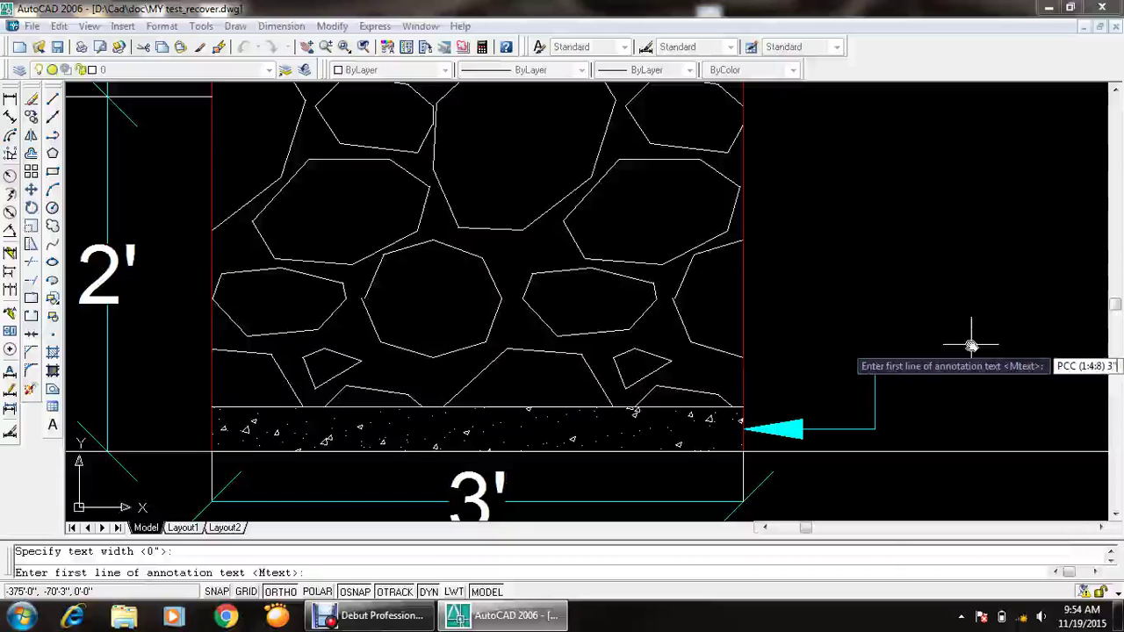
pyautogui.write(' thci')
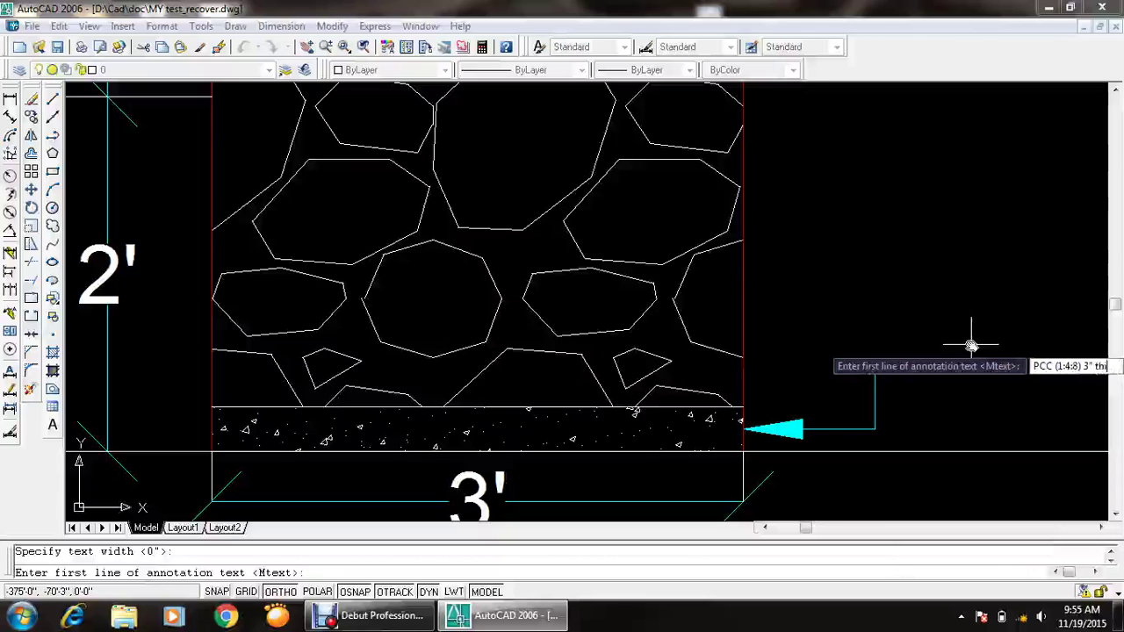
pyautogui.press('Return')
pyautogui.press('Return')
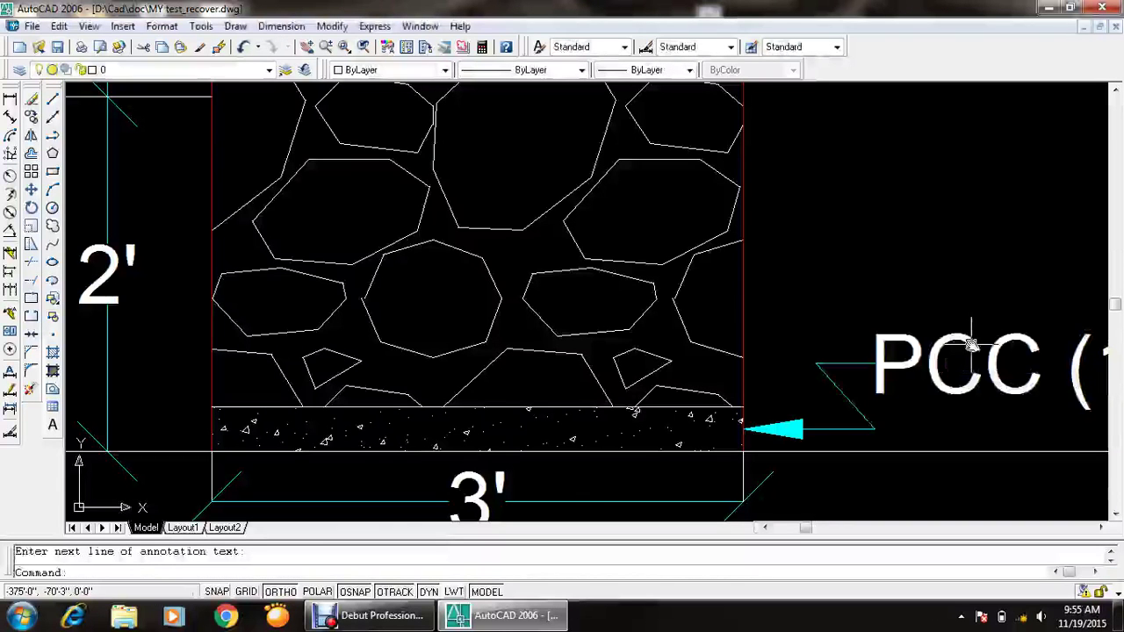
# - Rewrap the PCC note onto two lines and raise it slightly above its leader
pyautogui.scroll(3, 828, 374)
pyautogui.scroll(-3, 697, 254)
pyautogui.scroll(-1, 734, 258)
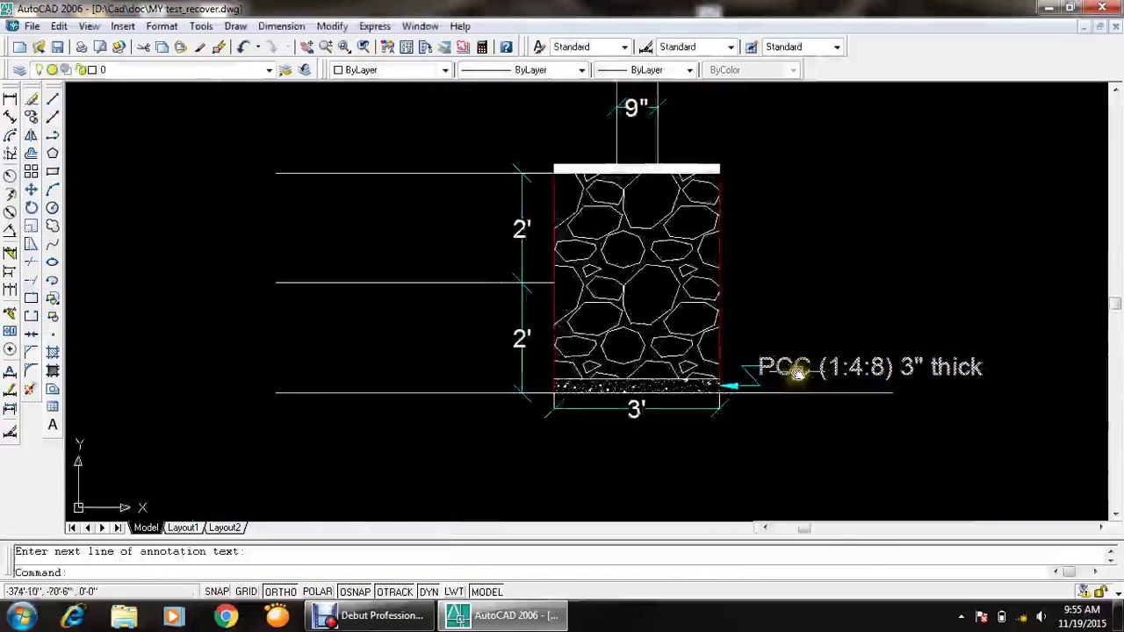
pyautogui.doubleClick(797, 369)
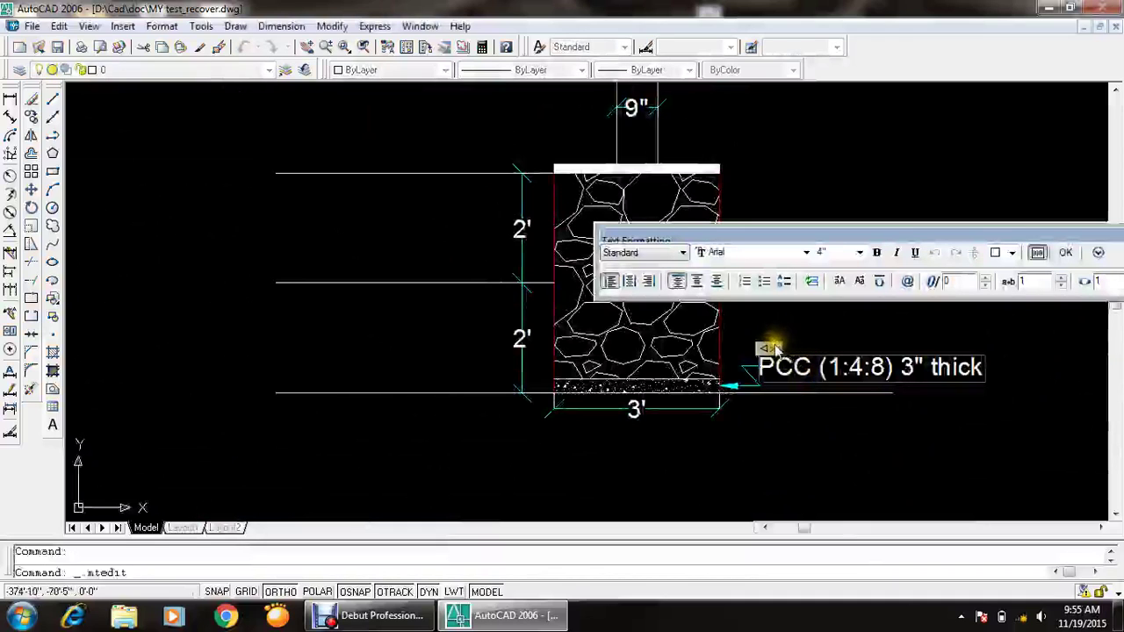
pyautogui.moveTo(769, 347); pyautogui.dragTo(928, 326)
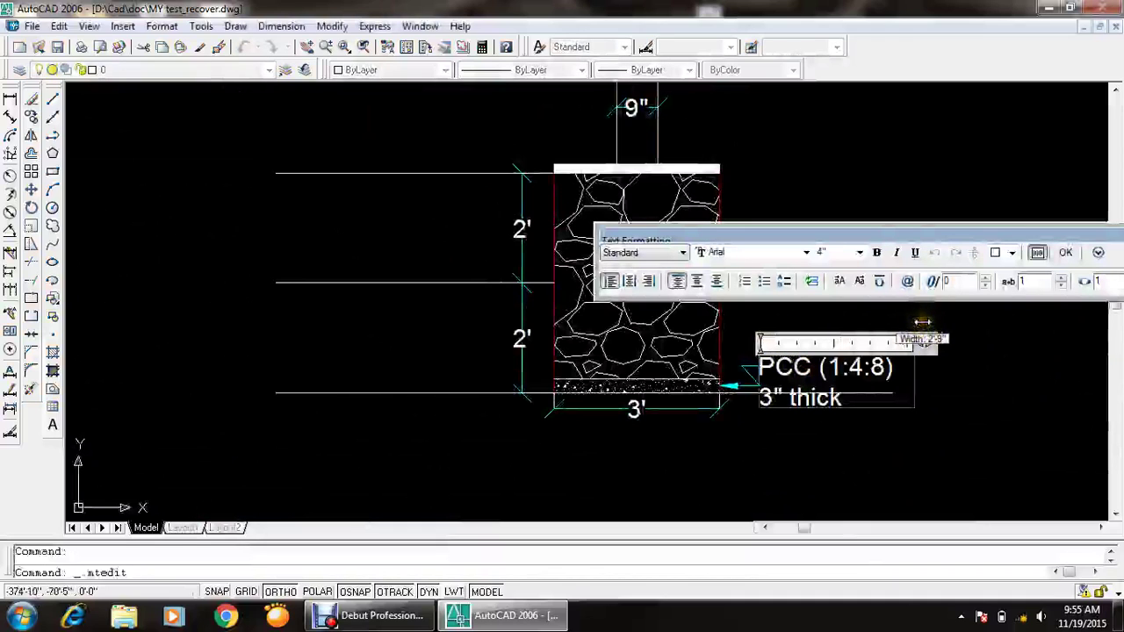
pyautogui.click(1064, 251)
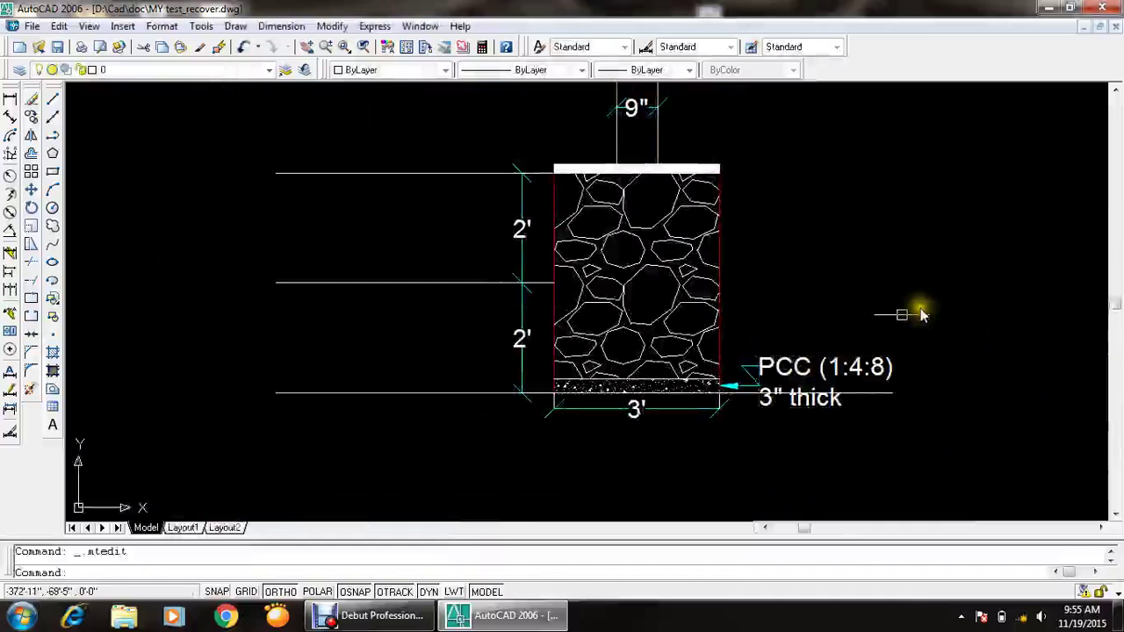
pyautogui.click(816, 371)
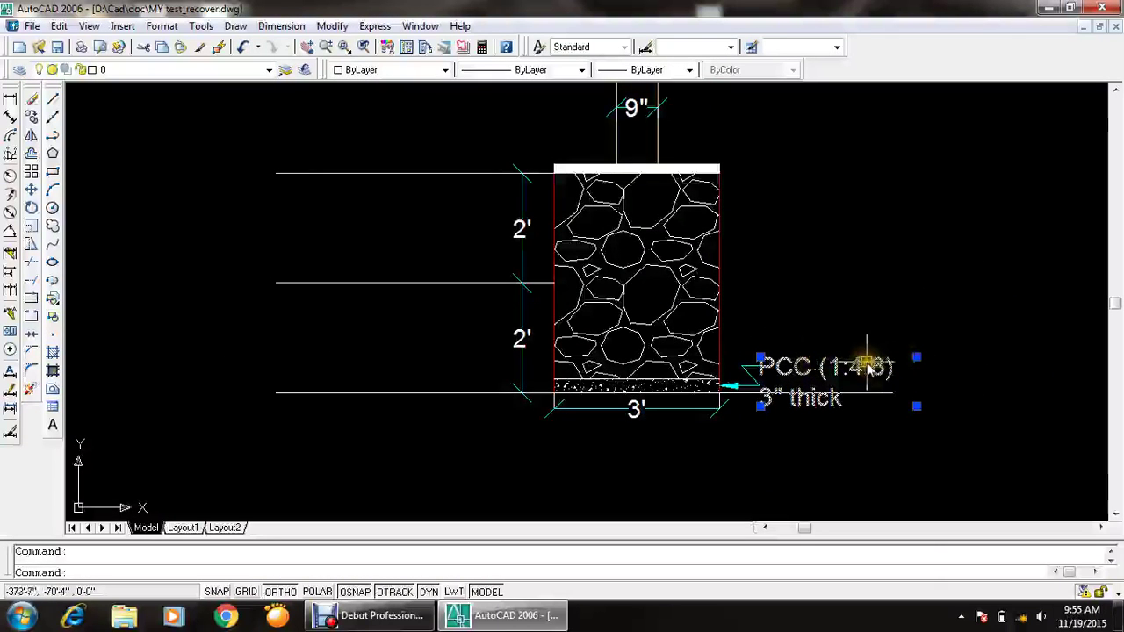
pyautogui.click(917, 357)
pyautogui.click(917, 331)
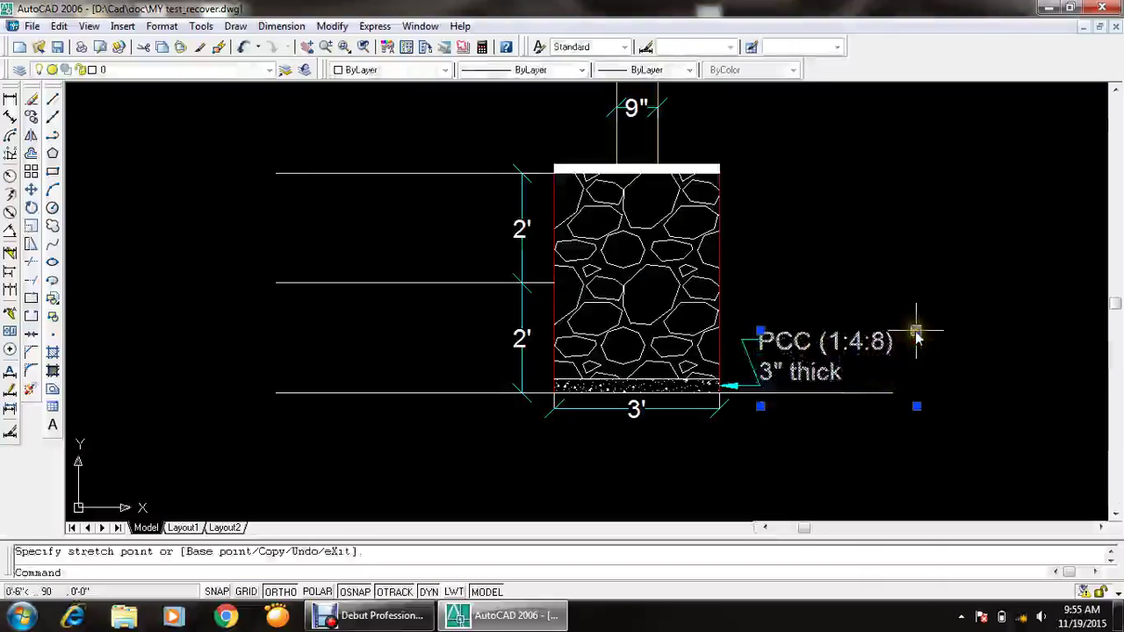
pyautogui.press('Escape')
pyautogui.moveTo(737, 373); pyautogui.dragTo(753, 377, button='middle')
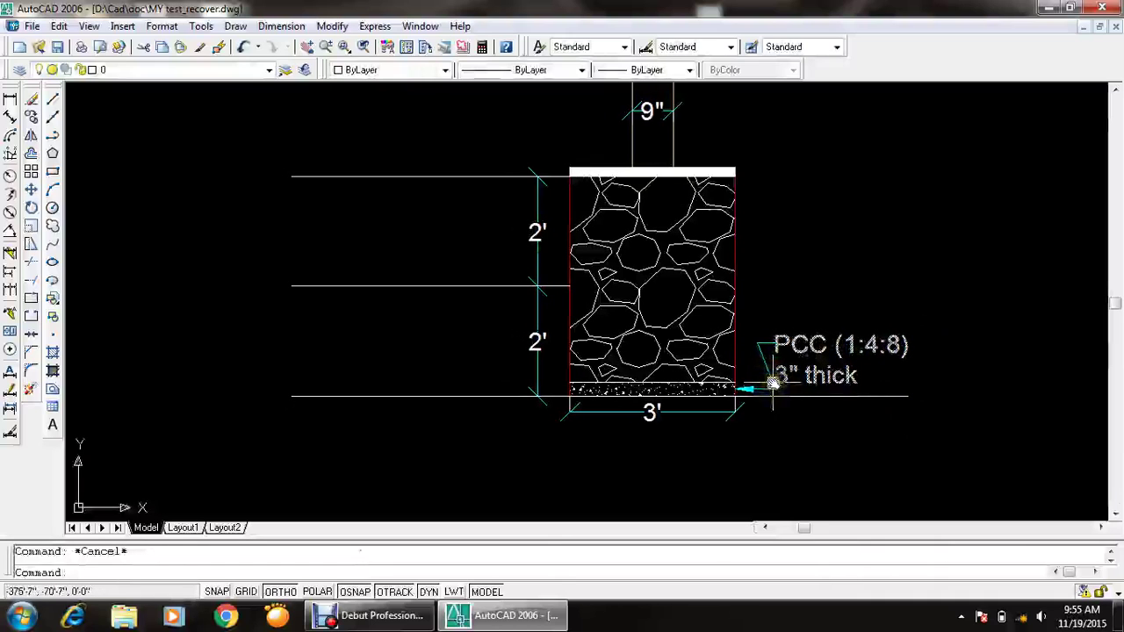
pyautogui.write('c')
# - Copy the PCC leader note up to the white strip on top of the wall
pyautogui.press('Return')
pyautogui.click(869, 289)
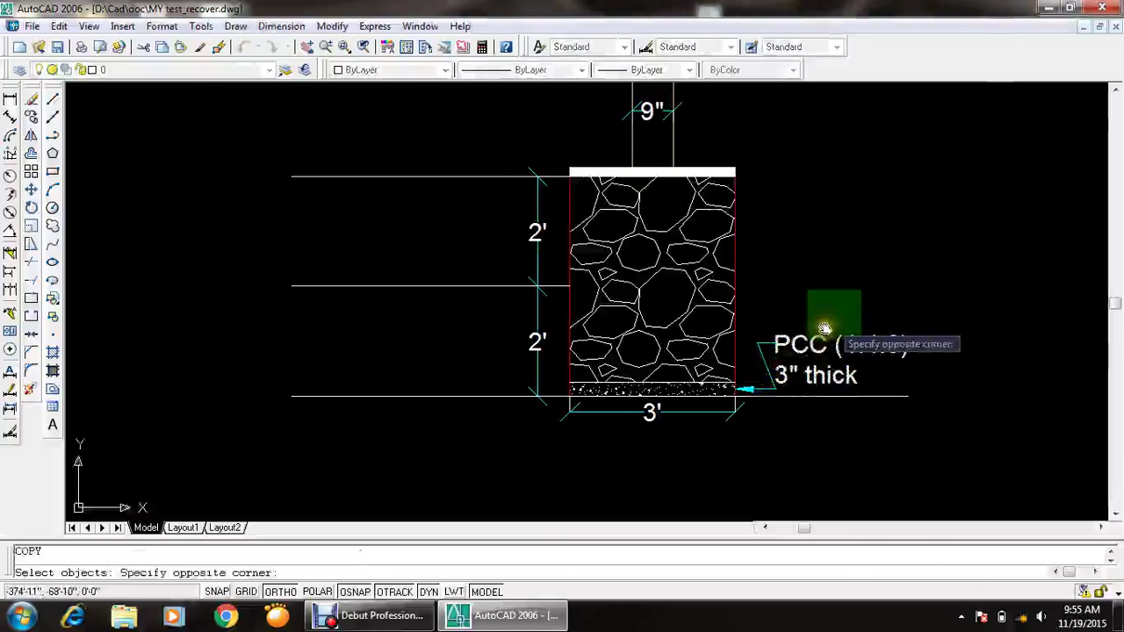
pyautogui.click(755, 388)
pyautogui.press('Return')
pyautogui.click(736, 389)
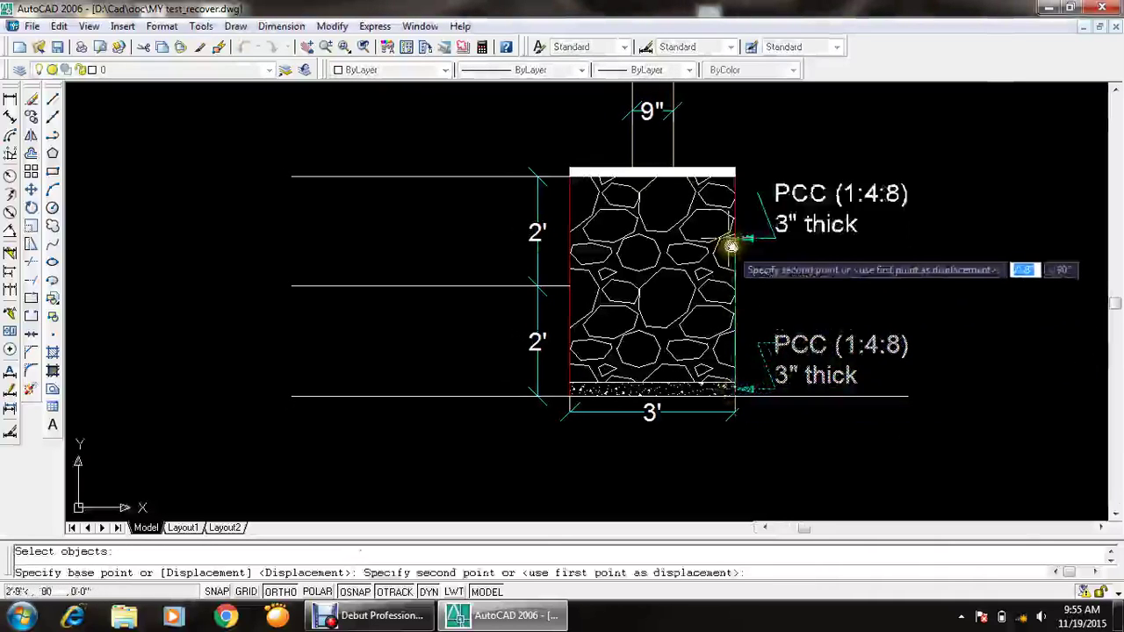
pyautogui.click(736, 169)
pyautogui.press('Return')
pyautogui.moveTo(736, 169); pyautogui.dragTo(732, 197, button='middle')
# - Edit the copied note's text to read 'DPC (1:2:4) 2" thick'
pyautogui.doubleClick(794, 155)
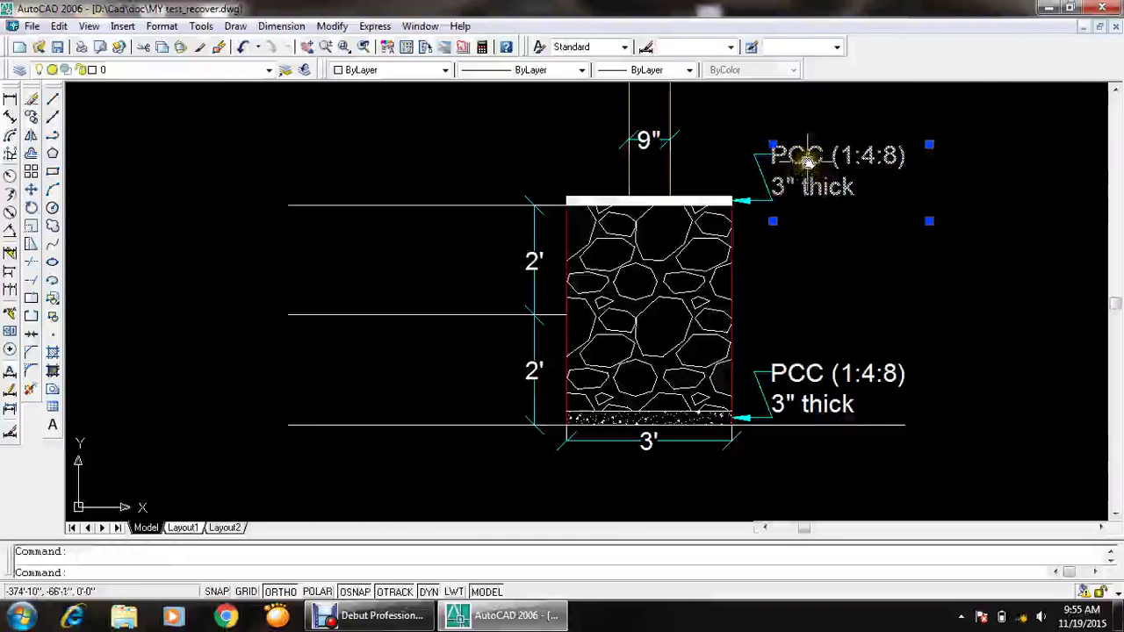
pyautogui.moveTo(823, 156); pyautogui.dragTo(744, 159)
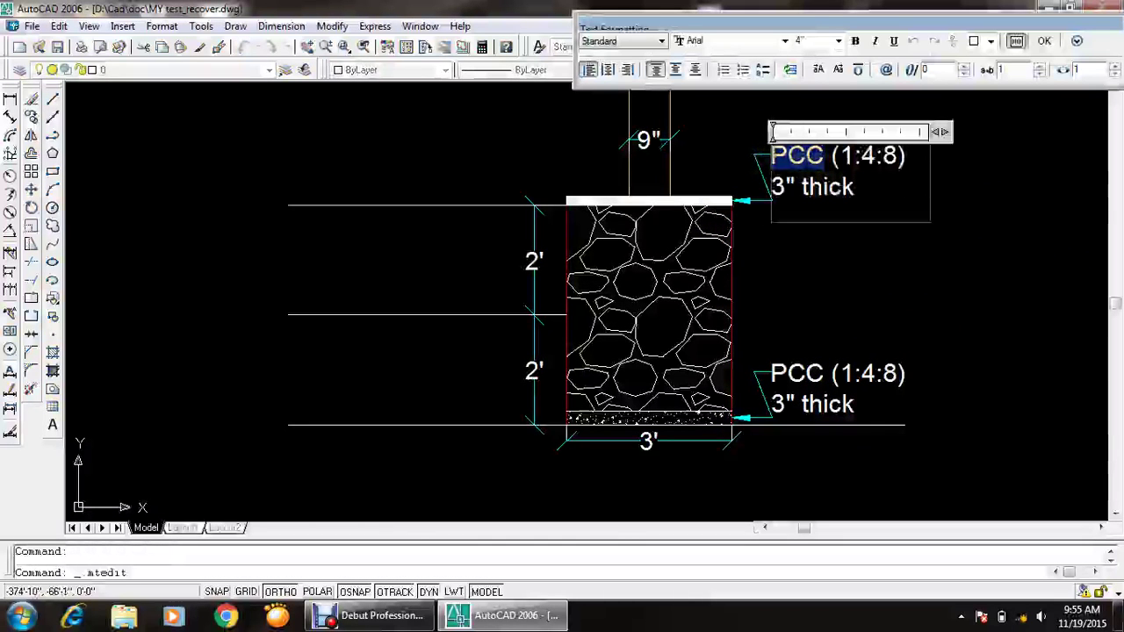
pyautogui.write('DPC')
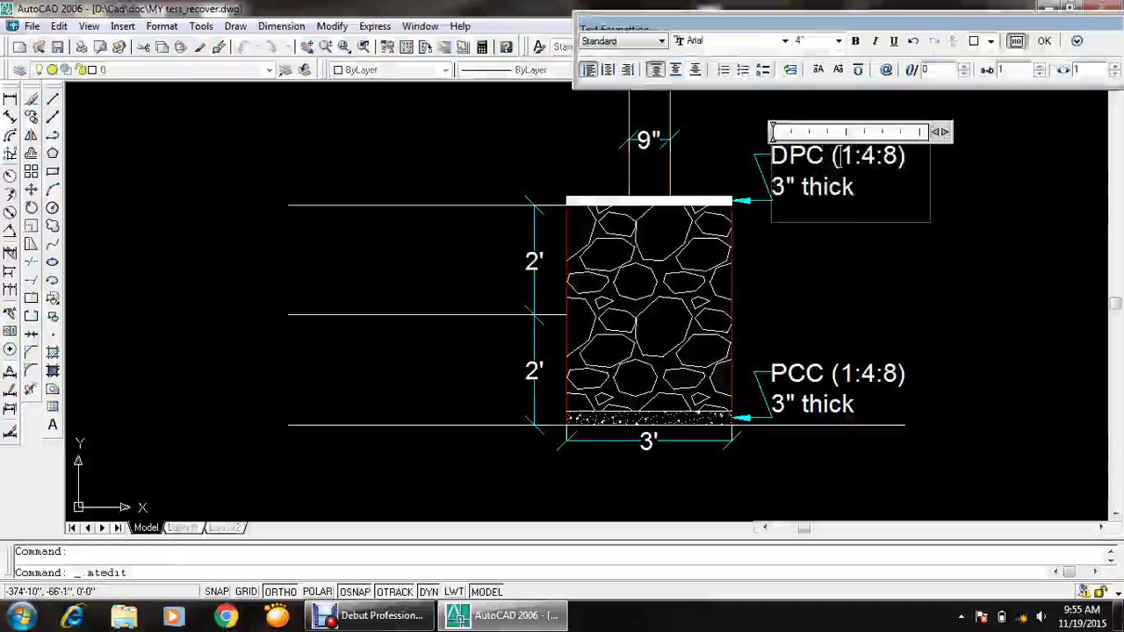
pyautogui.click(875, 155)
pyautogui.press('BackSpace')
pyautogui.write('2')
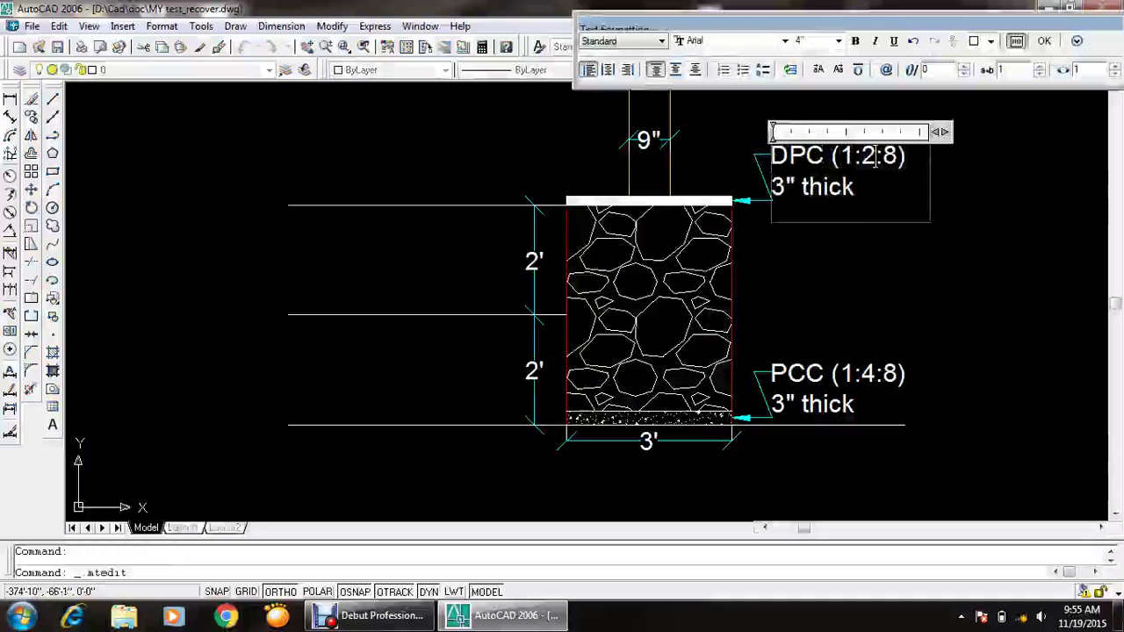
pyautogui.press('BackSpace')
pyautogui.write('4')
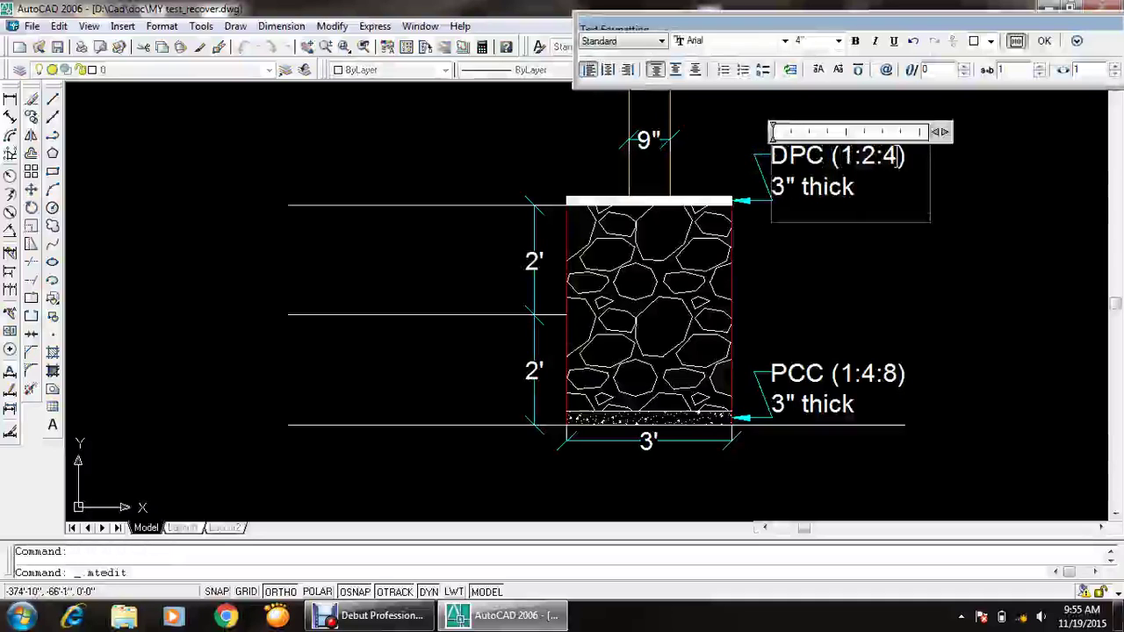
pyautogui.click(785, 186)
pyautogui.press('BackSpace')
pyautogui.write('2')
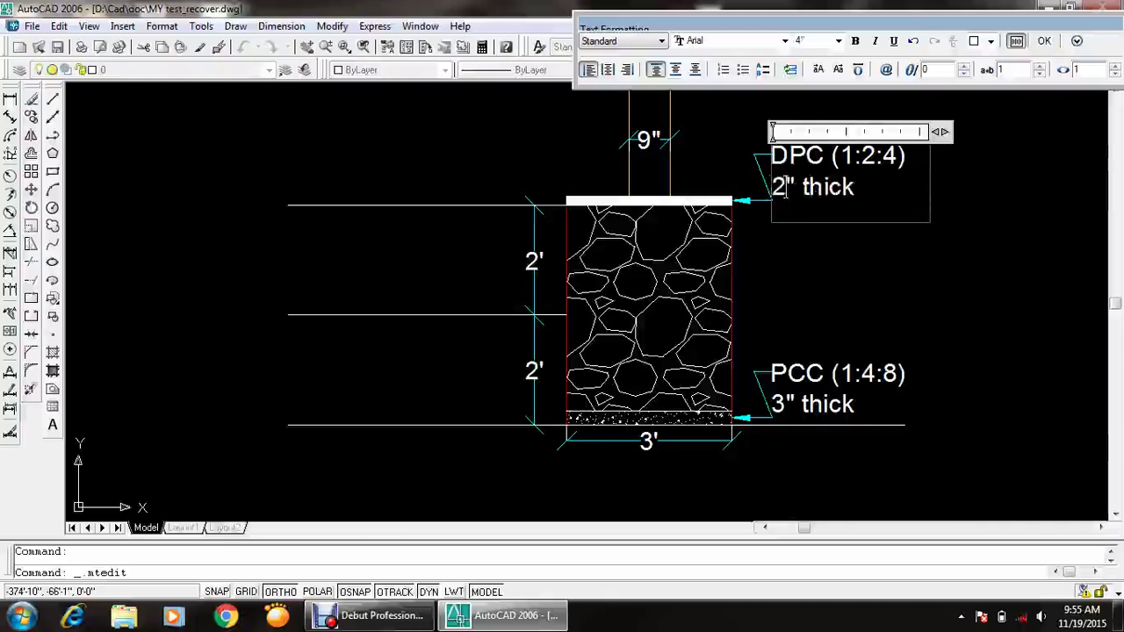
pyautogui.click(1043, 40)
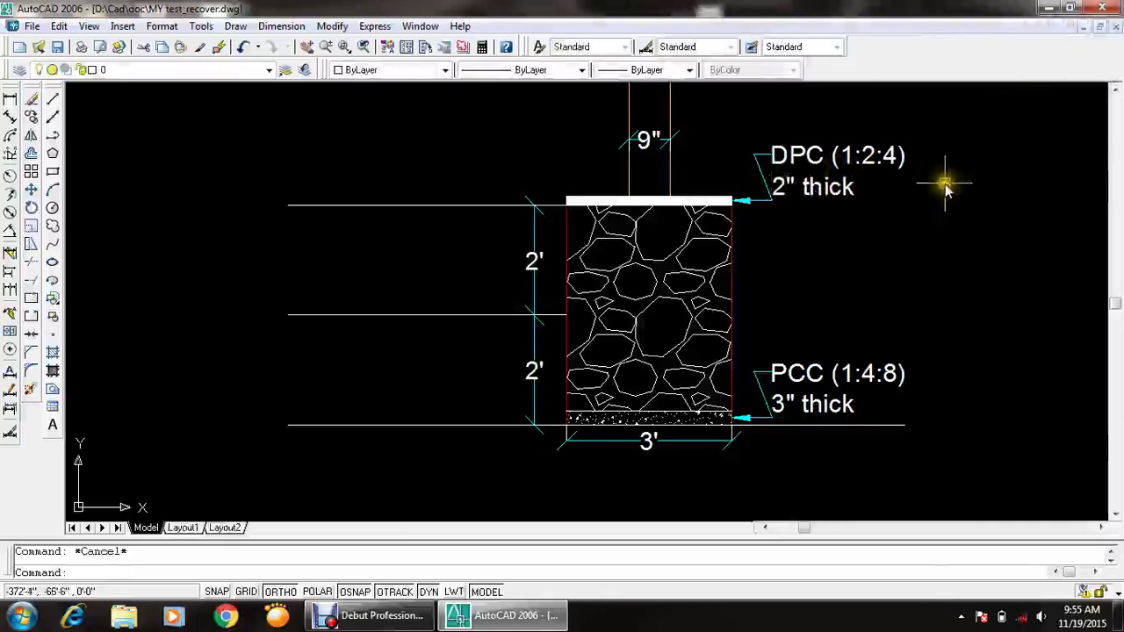
# - Quick-save the drawing with Ctrl+S, then select the 3' width dimension
pyautogui.press('super')
pyautogui.write('co')
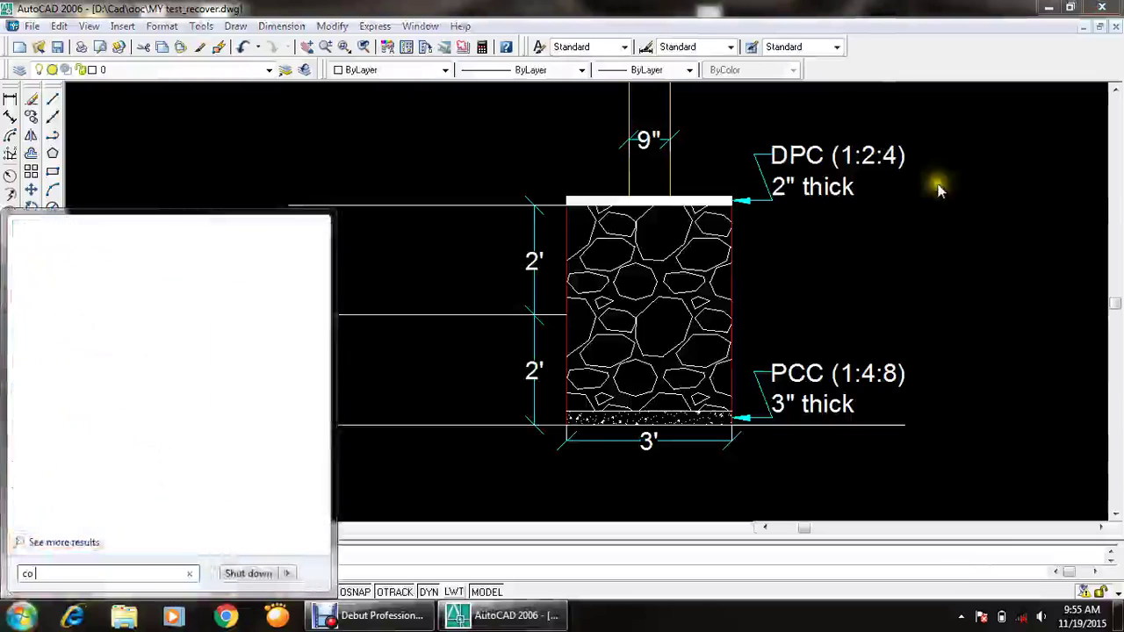
pyautogui.press('Escape')
pyautogui.hotkey('ctrl', 's')
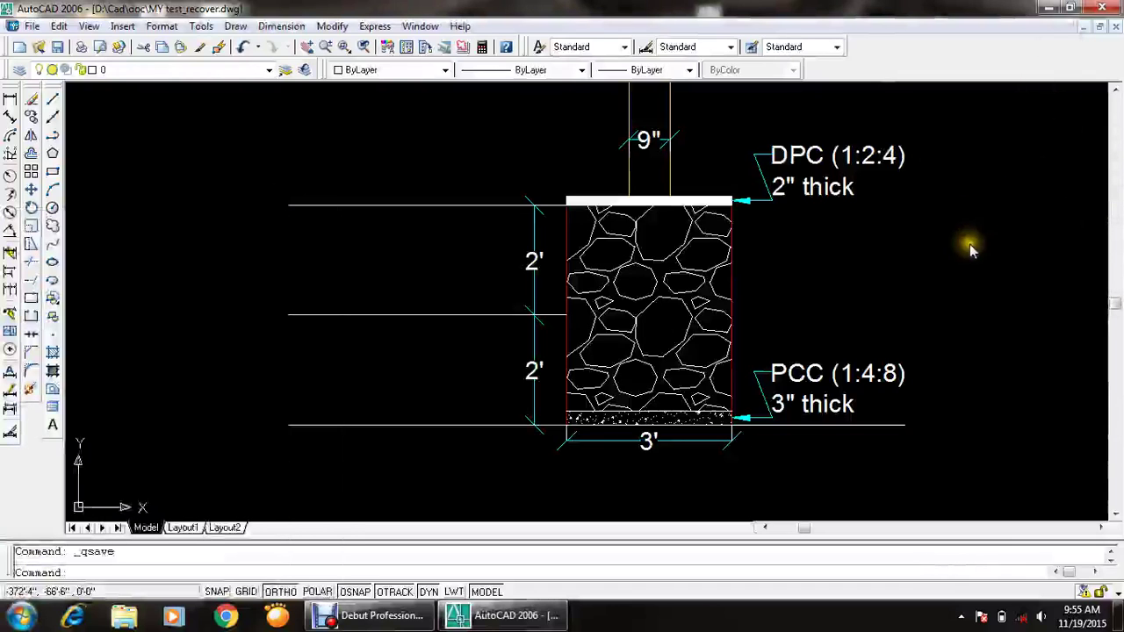
pyautogui.click(975, 256)
pyautogui.press('Escape')
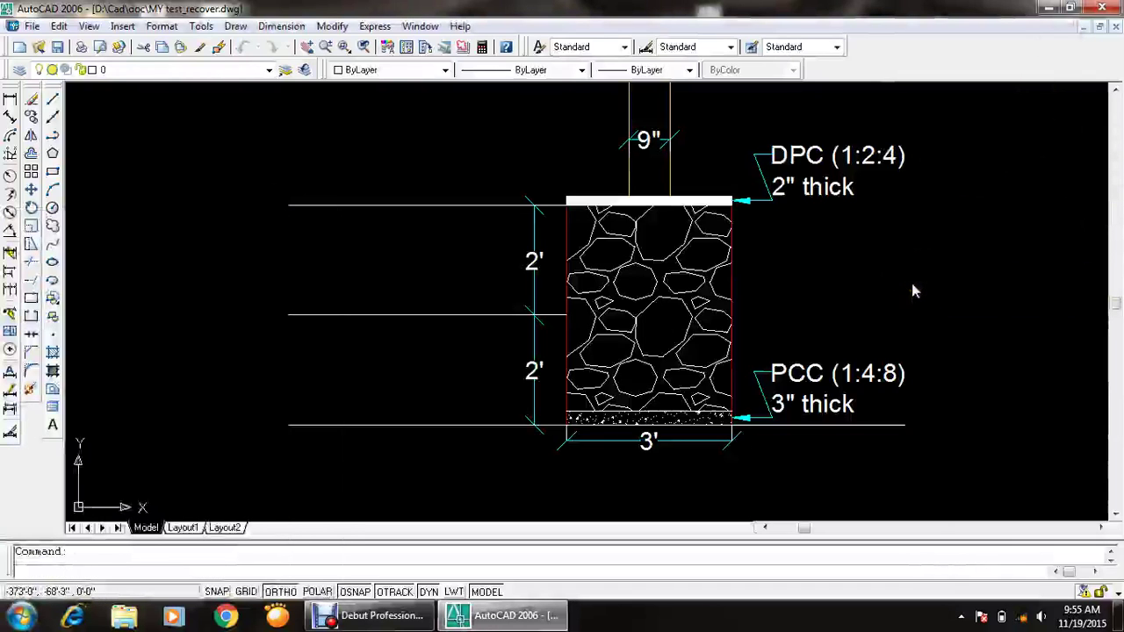
pyautogui.click(727, 432)
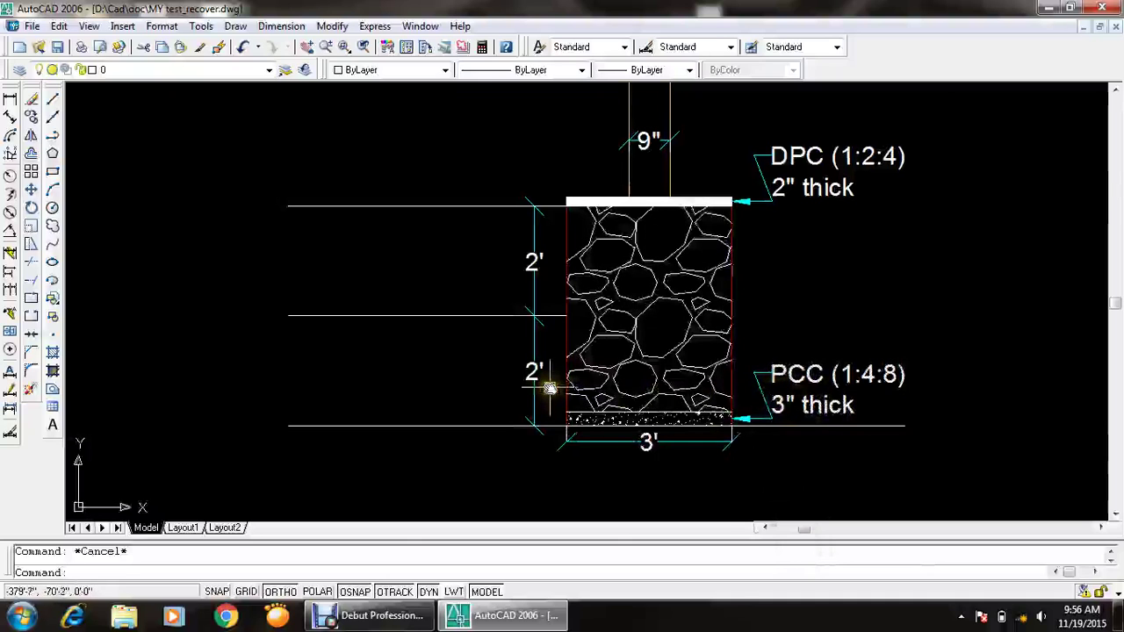
# - Copy the PCC leader note to mid-height of the stone wall
pyautogui.write('co')
pyautogui.press('Return')
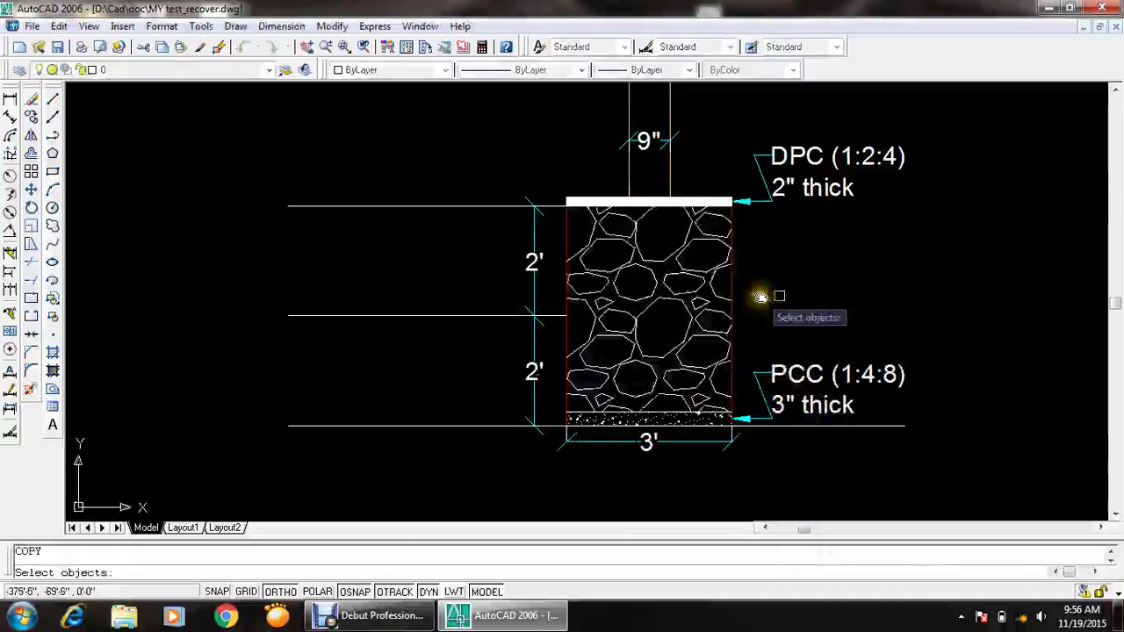
pyautogui.scroll(2, 803, 368)
pyautogui.click(877, 243)
pyautogui.click(683, 446)
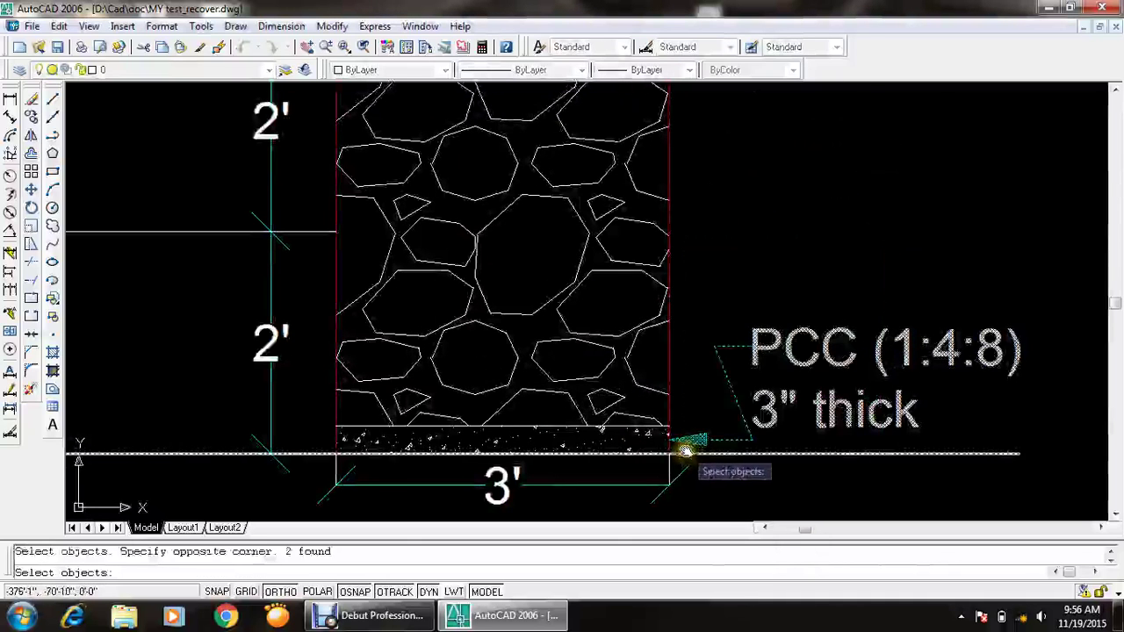
pyautogui.press('Return')
pyautogui.click(667, 442)
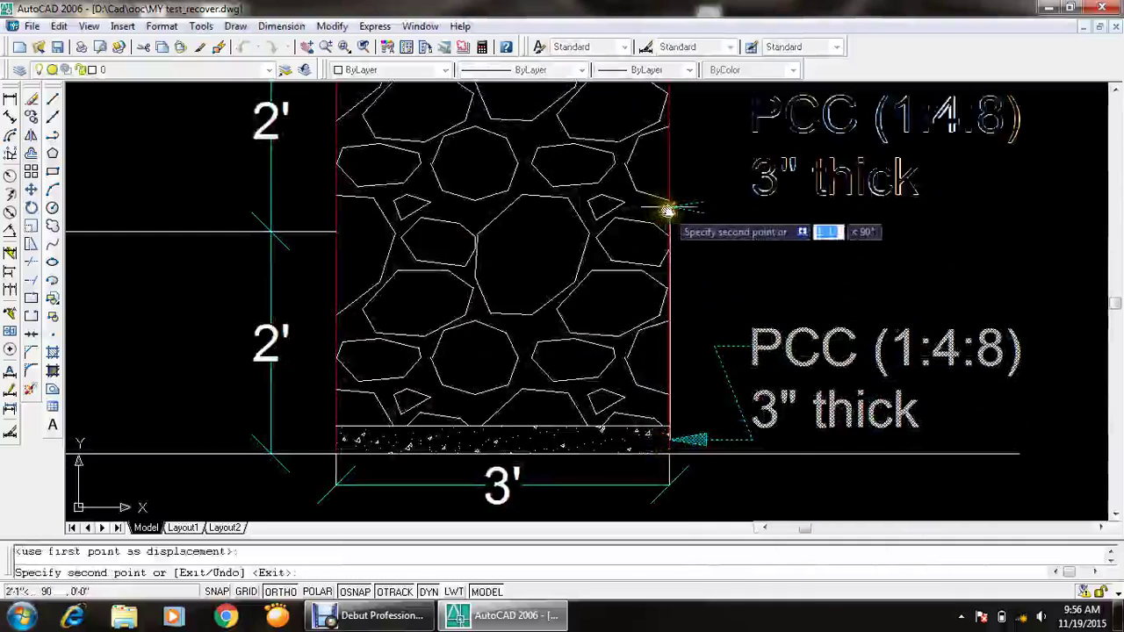
pyautogui.moveTo(659, 208); pyautogui.dragTo(682, 340, button='middle')
pyautogui.click(683, 341)
pyautogui.press('Return')
# - Change the copied note's text to 'Stone Work (1:5)' and save the drawing
pyautogui.doubleClick(768, 255)
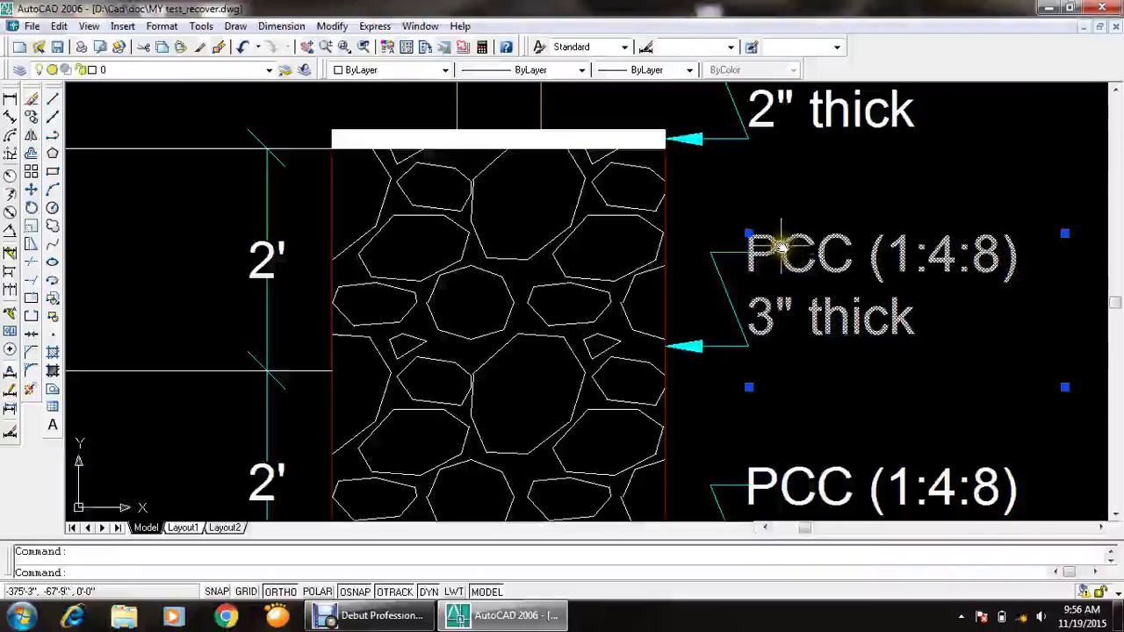
pyautogui.moveTo(917, 326); pyautogui.dragTo(733, 230)
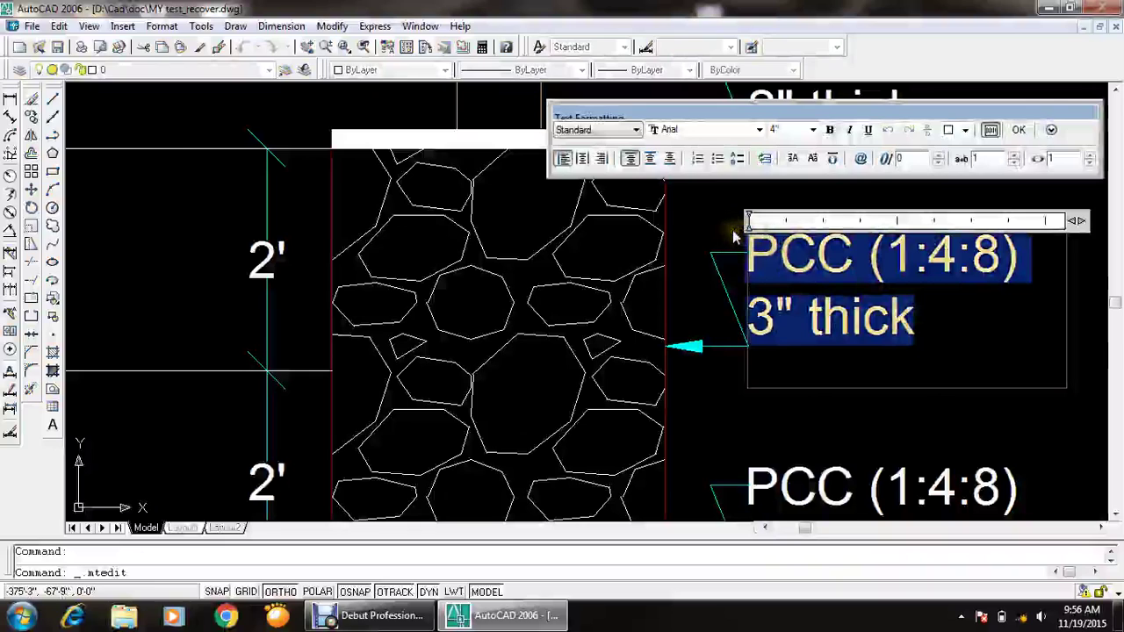
pyautogui.write('Stone Work')
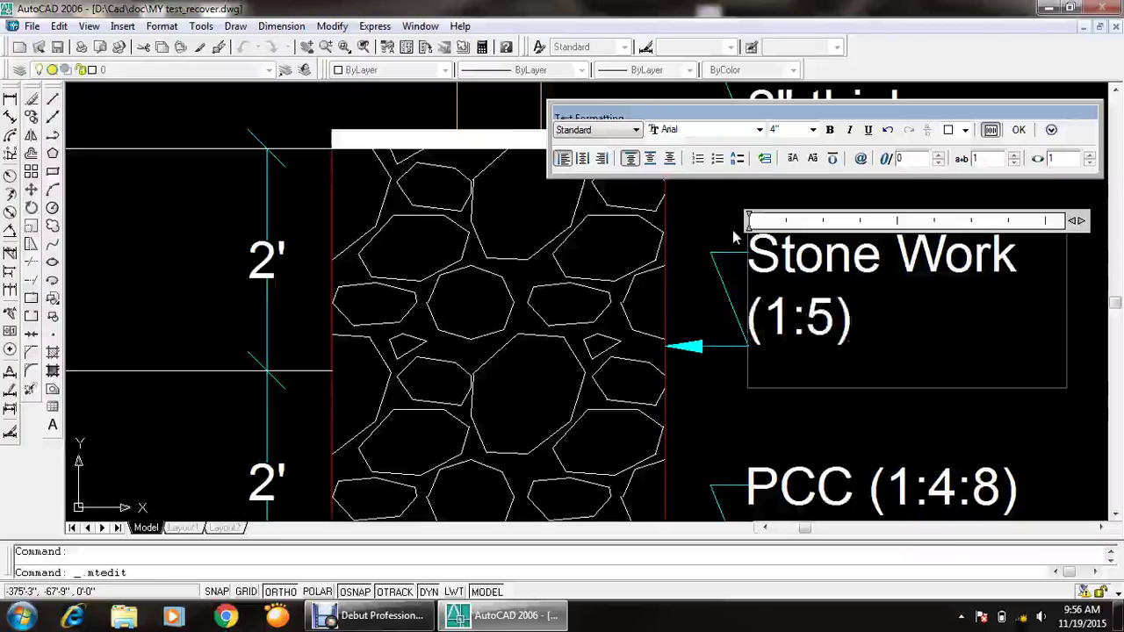
pyautogui.click(1019, 131)
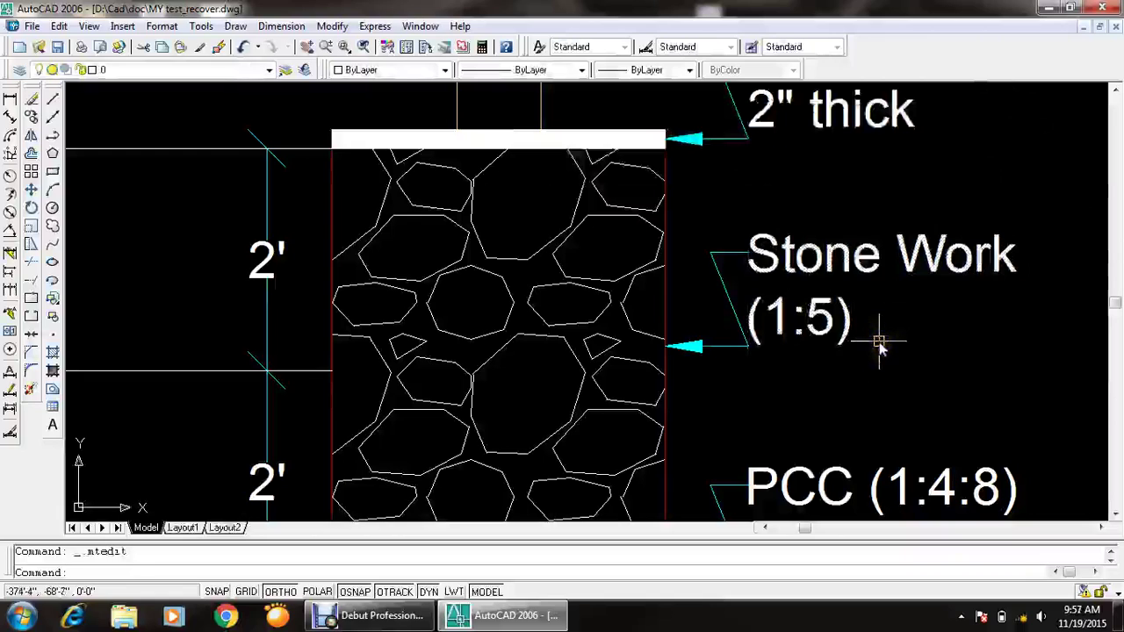
pyautogui.hotkey('ctrl', 's')
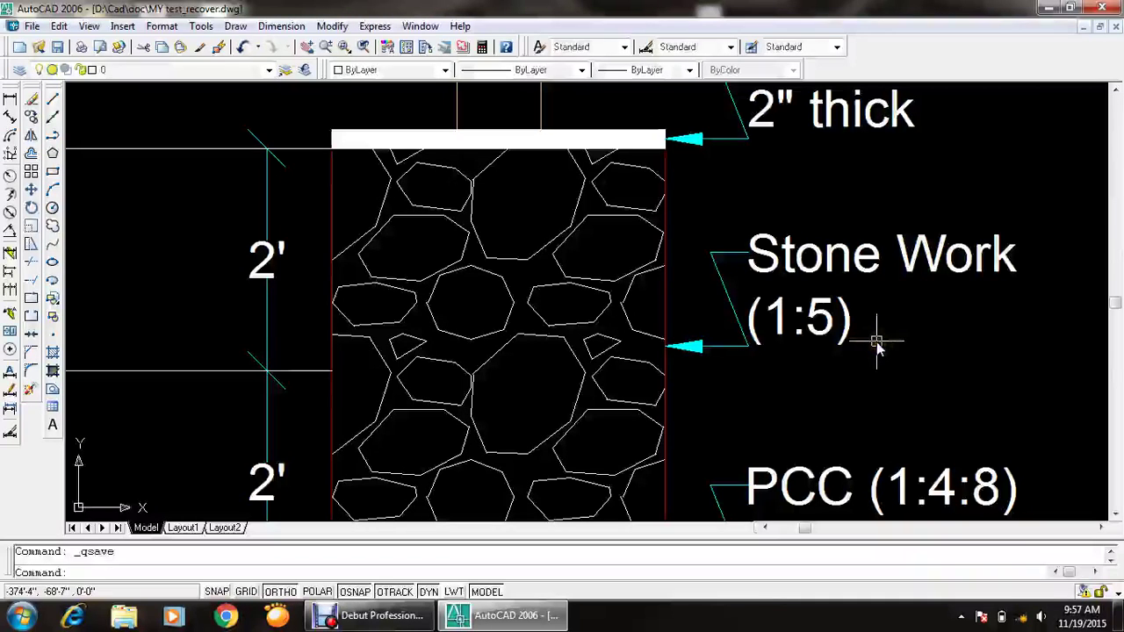
# - Trim off the upper portions of both wall edge lines above the wall top
pyautogui.scroll(-5, 875, 343)
pyautogui.scroll(2, 865, 351)
pyautogui.scroll(1, 797, 360)
pyautogui.moveTo(789, 319); pyautogui.dragTo(785, 388, button='middle')
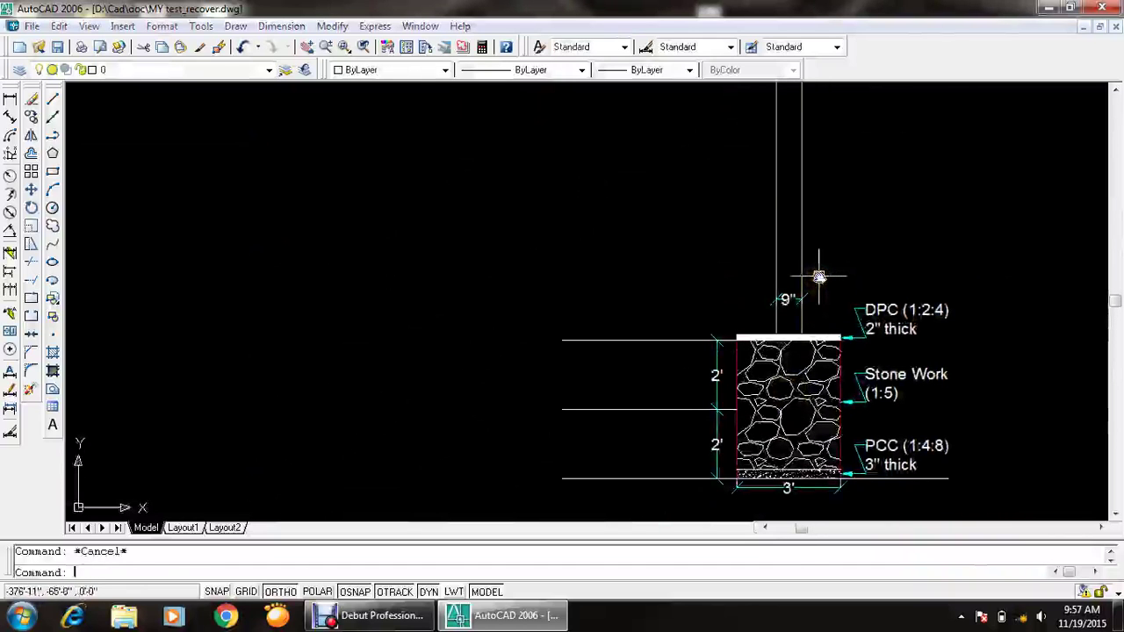
pyautogui.write('l')
pyautogui.press('Return')
pyautogui.scroll(2, 797, 196)
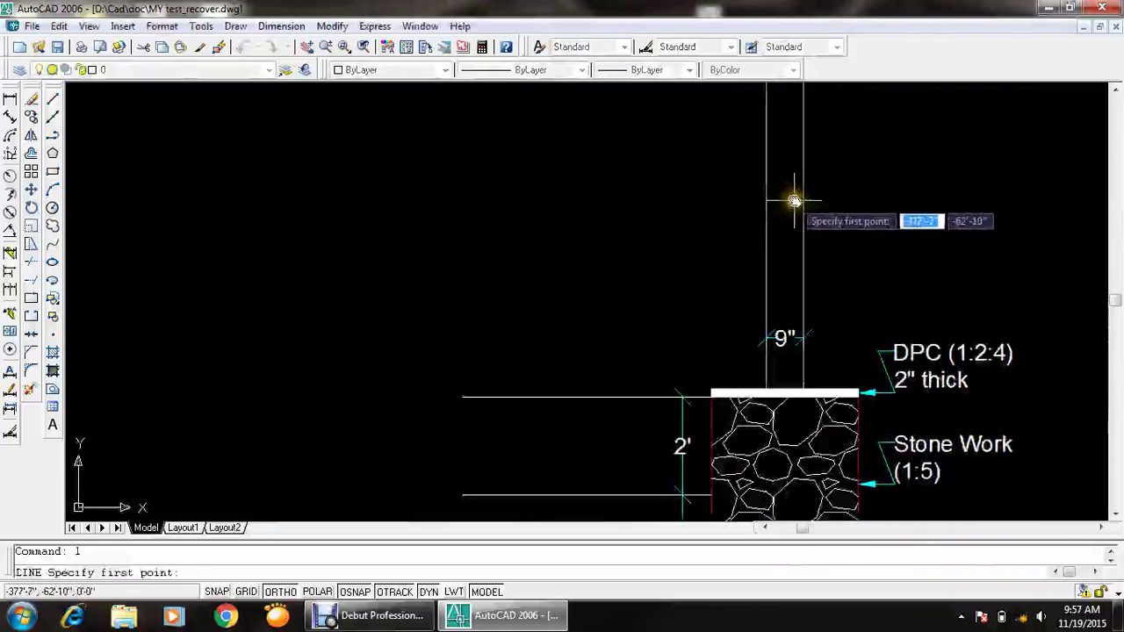
pyautogui.click(800, 149)
pyautogui.press('Escape')
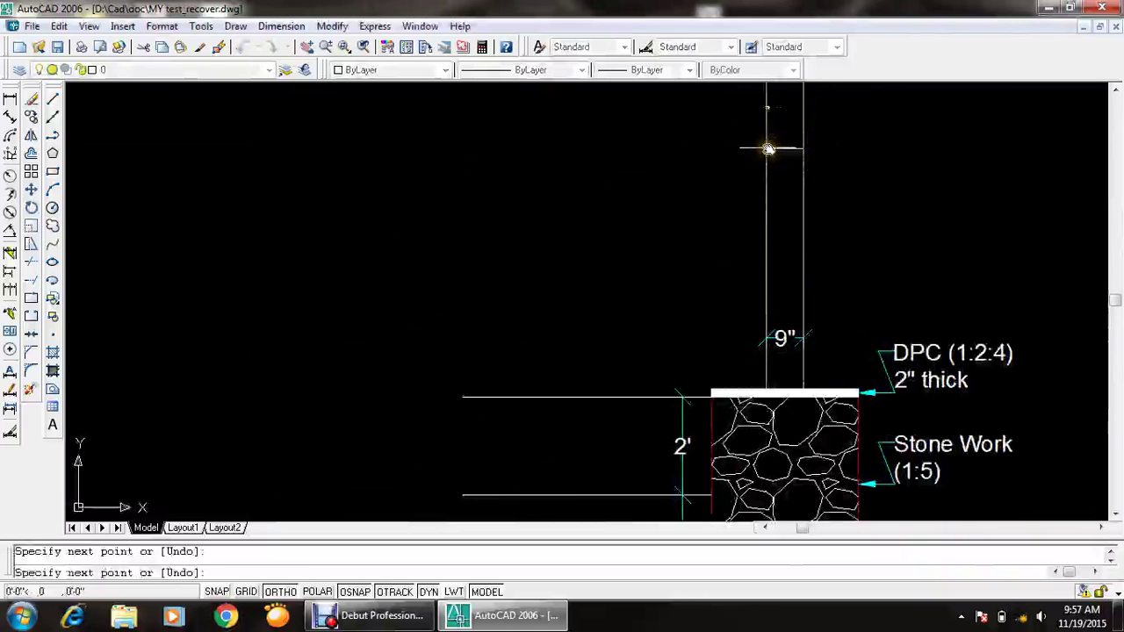
pyautogui.scroll(2, 763, 146)
pyautogui.press('Escape')
pyautogui.scroll(1, 752, 289)
pyautogui.press('r')
pyautogui.press('Return')
pyautogui.press('Return')
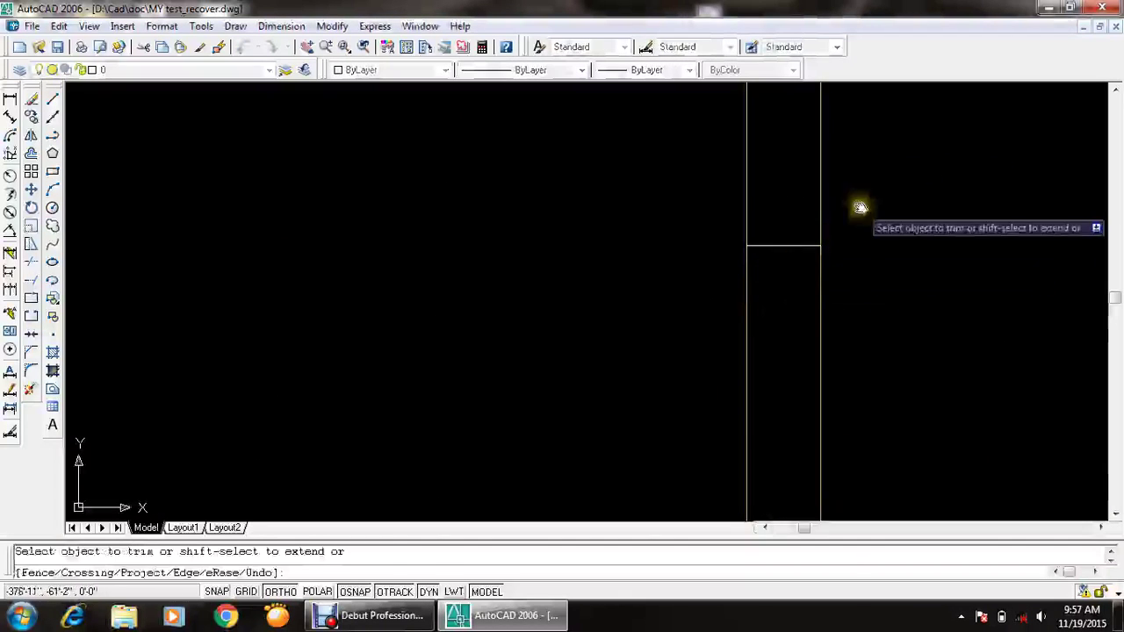
pyautogui.click(820, 176)
pyautogui.click(746, 176)
pyautogui.press('Escape')
# - Draw a line starting at the wall's top corner
pyautogui.write('l')
pyautogui.press('Return')
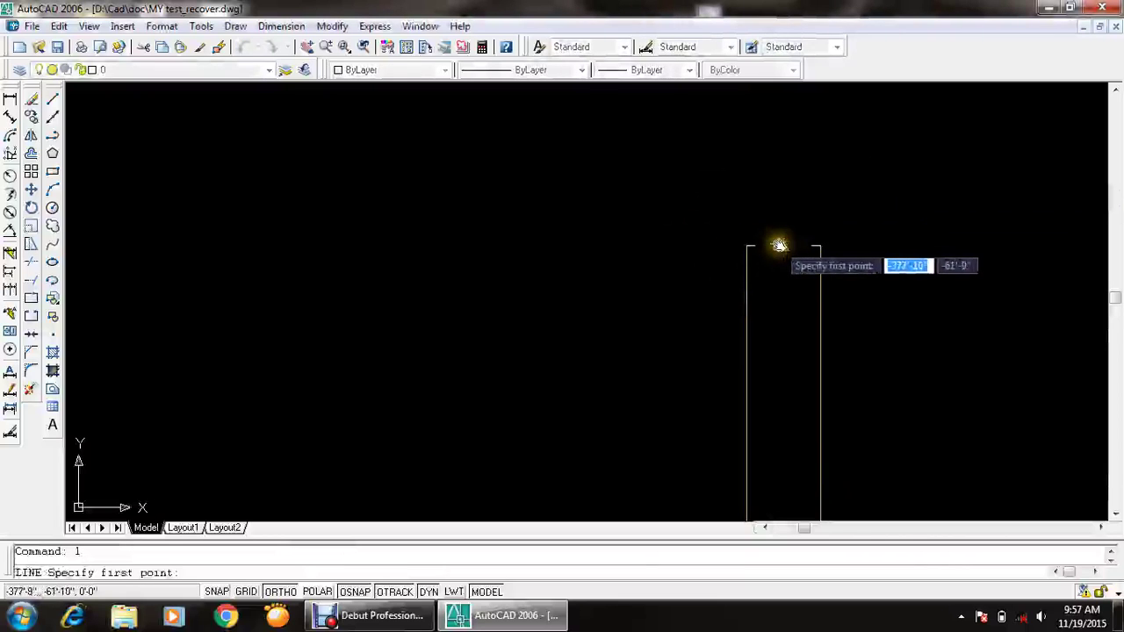
pyautogui.click(782, 246)
pyautogui.press('Return')
pyautogui.press('Return')
pyautogui.click(784, 246)
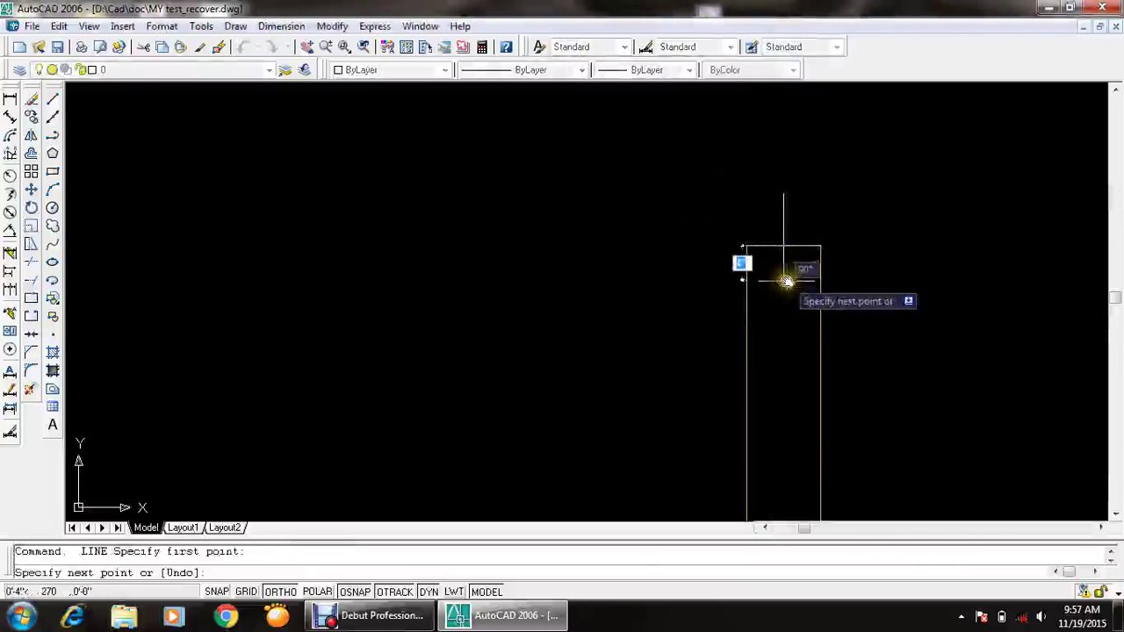
pyautogui.click(785, 281)
# - Turn Ortho off and draw the two diagonal break strokes across the wall top
pyautogui.press('Return')
pyautogui.press('Return')
pyautogui.scroll(1, 784, 293)
pyautogui.click(801, 238)
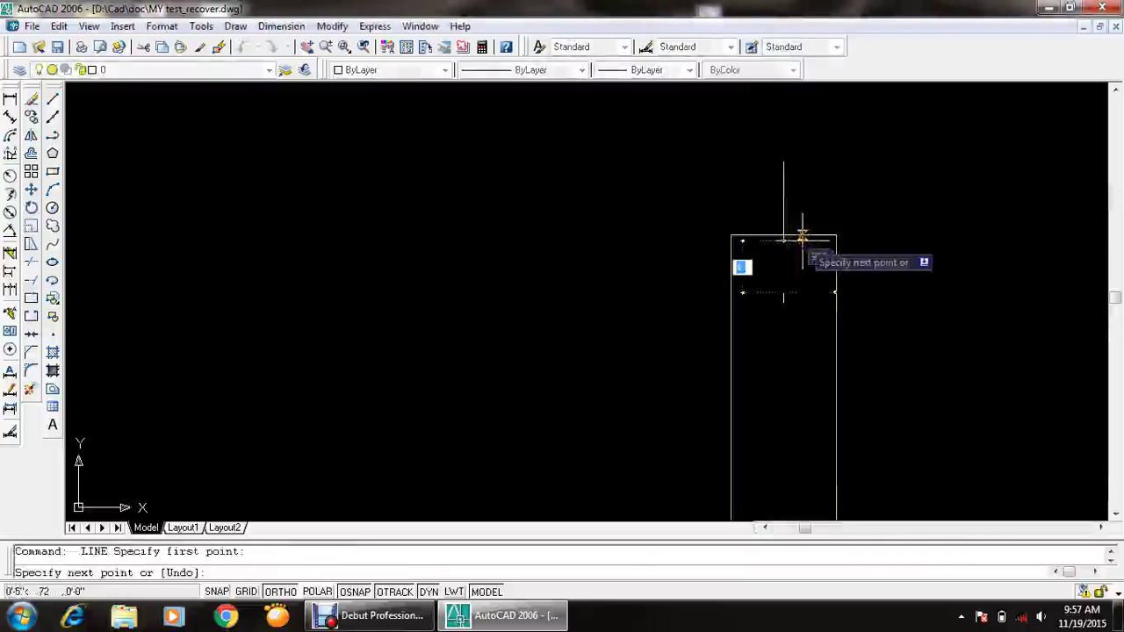
pyautogui.press('F8')
pyautogui.scroll(2, 803, 230)
pyautogui.click(815, 244)
pyautogui.press('Return')
pyautogui.press('Return')
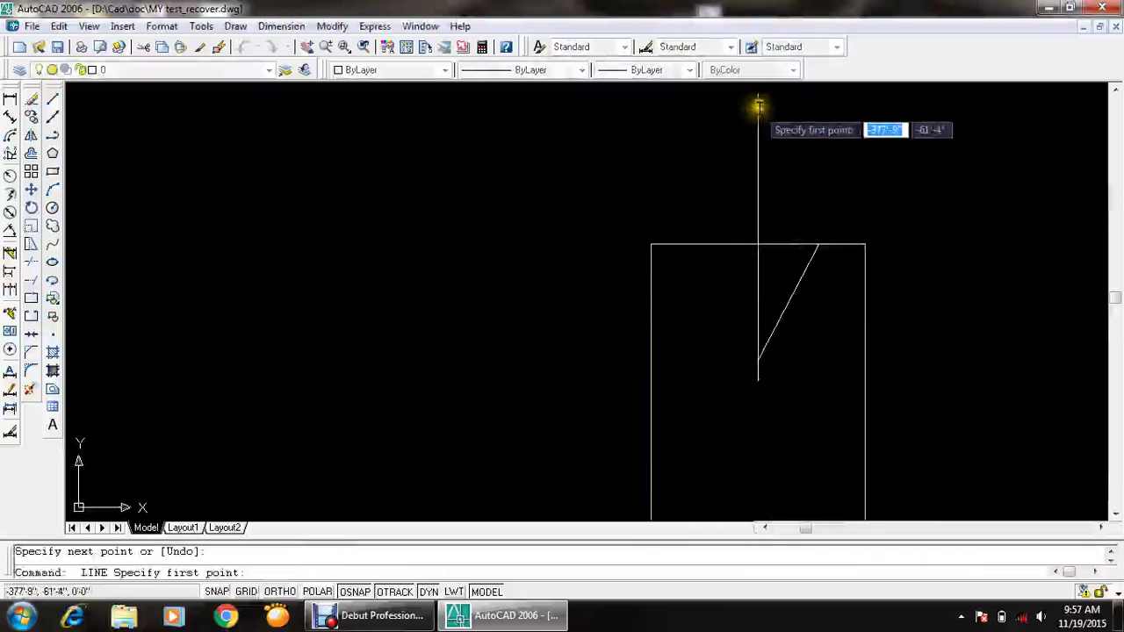
pyautogui.click(758, 96)
pyautogui.click(707, 243)
pyautogui.press('Return')
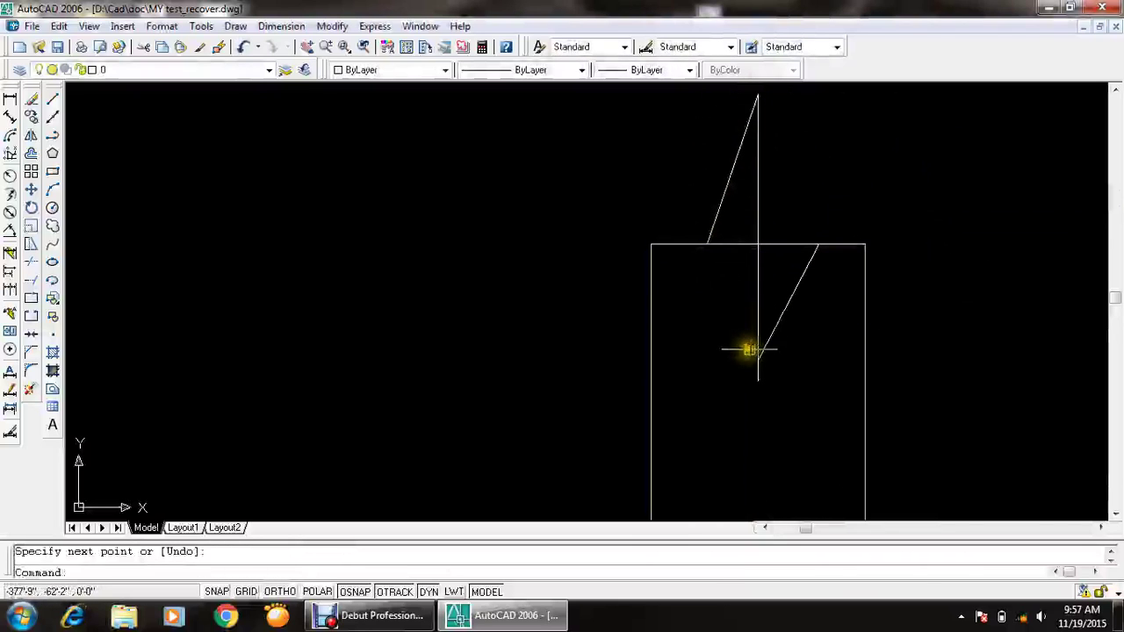
# - Stretch a diagonal stroke's end downward and trim the wall edge between the strokes
pyautogui.click(760, 347)
pyautogui.click(760, 353)
pyautogui.click(760, 380)
pyautogui.press('Escape')
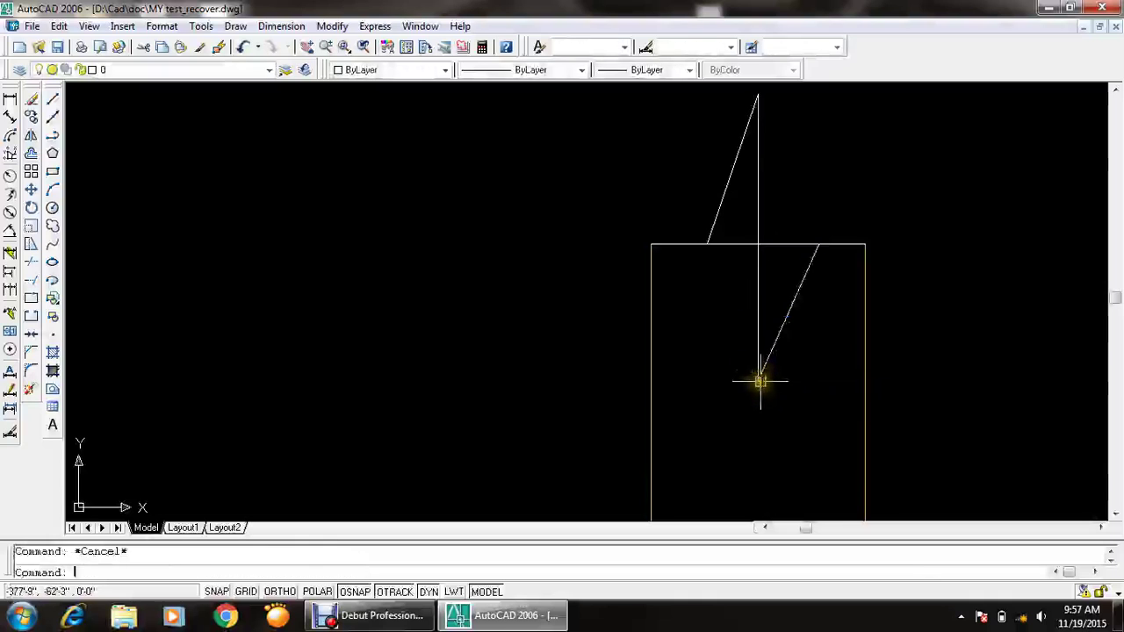
pyautogui.write('tr')
pyautogui.press('Return')
pyautogui.press('Return')
pyautogui.click(746, 243)
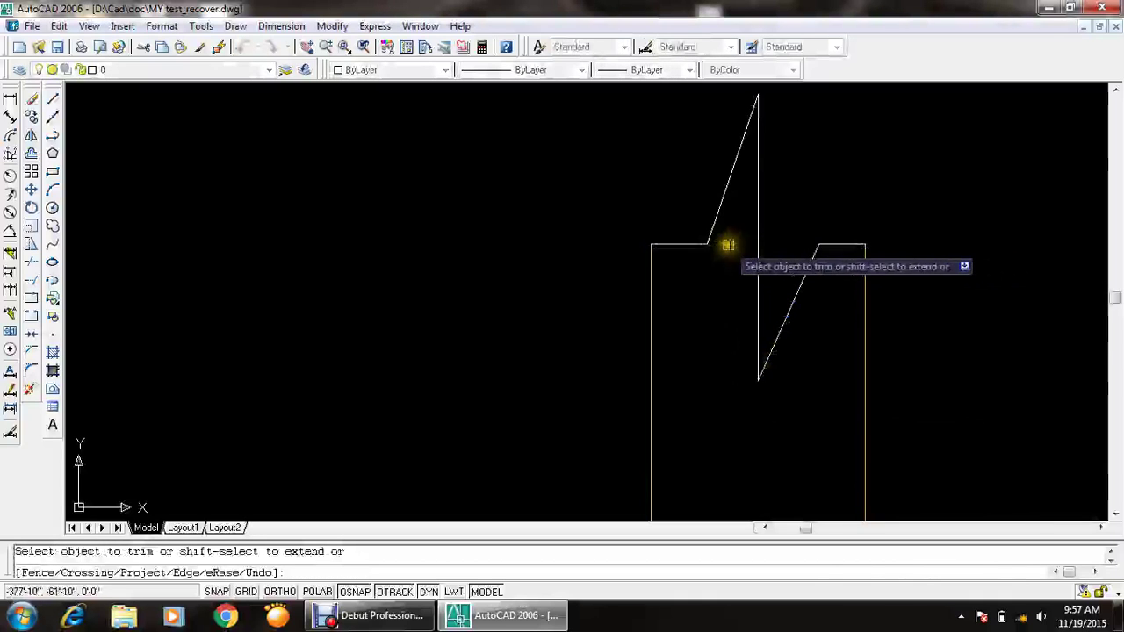
pyautogui.press('Escape')
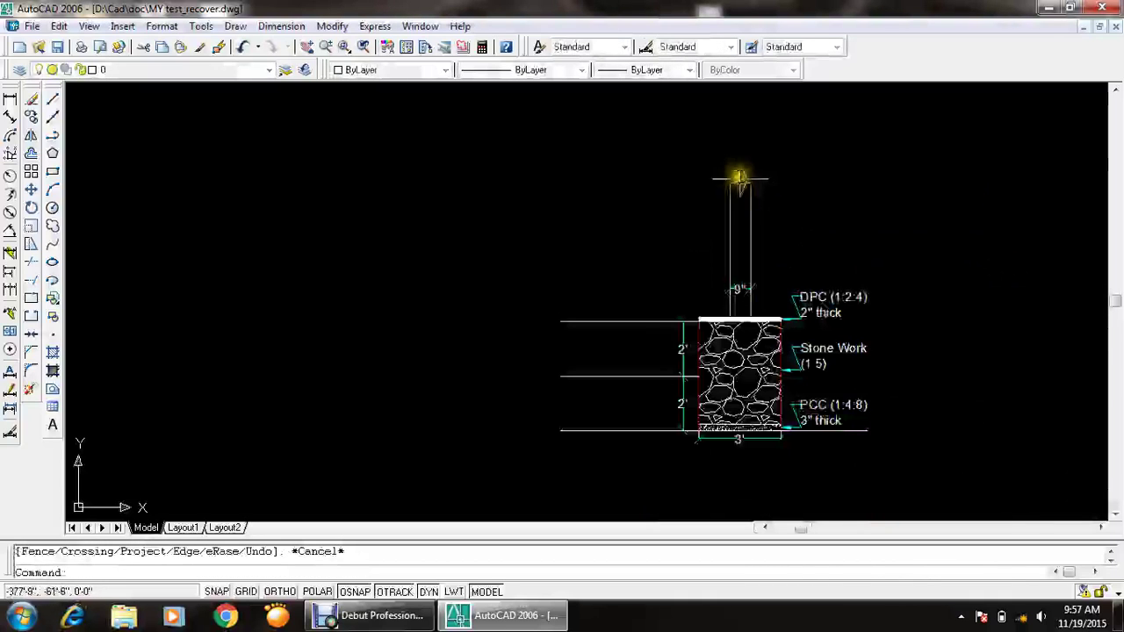
# - Start matching properties from a line onto other objects, then cancel it
pyautogui.click(218, 46)
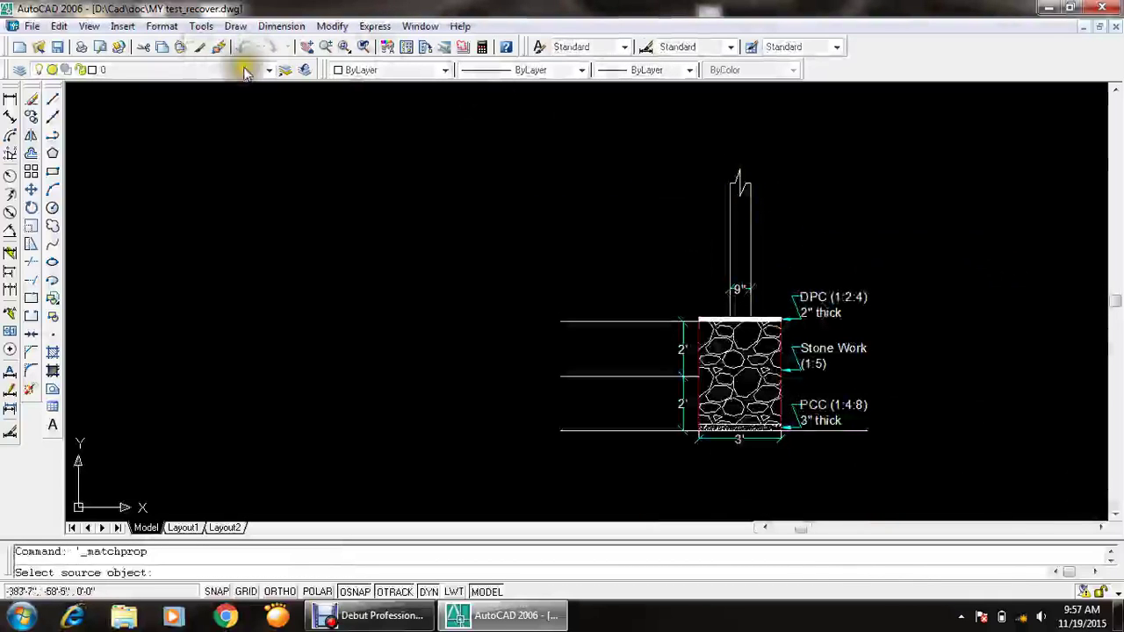
pyautogui.click(750, 253)
pyautogui.click(710, 220)
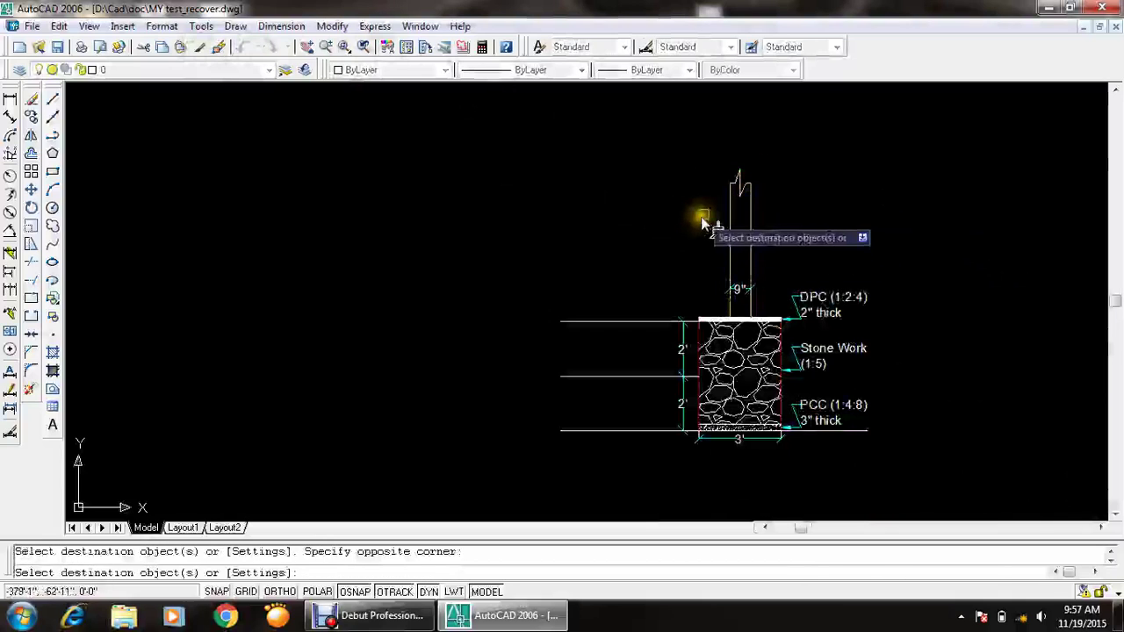
pyautogui.press('Escape')
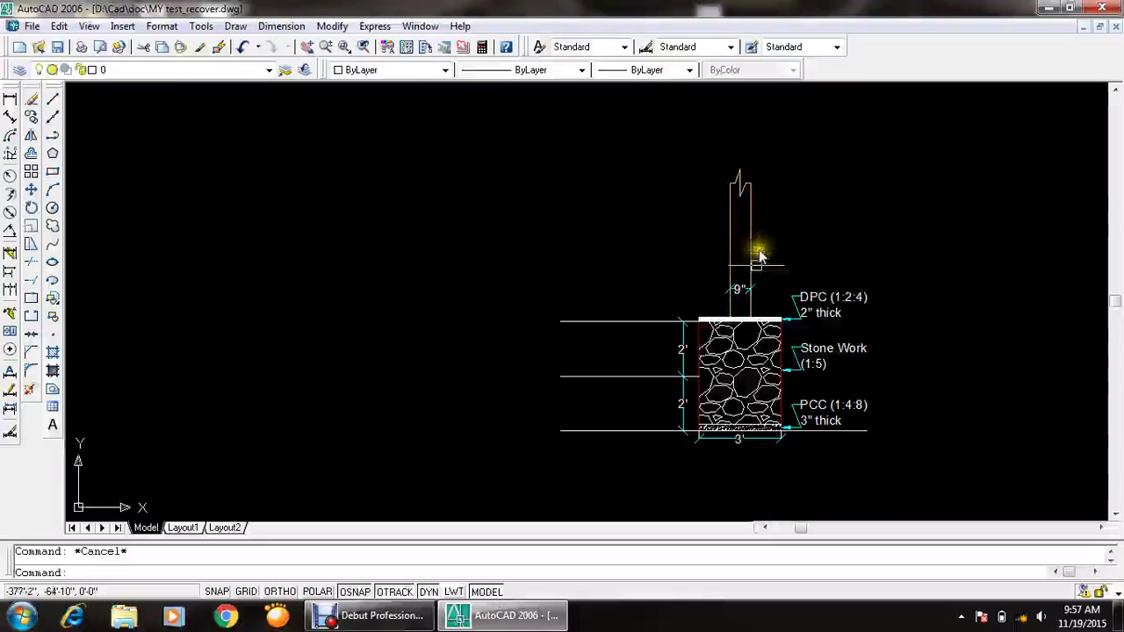
pyautogui.scroll(3, 595, 482)
pyautogui.scroll(1, 663, 367)
# - Draw a small circle centred on the ground line
pyautogui.write('c')
pyautogui.press('Return')
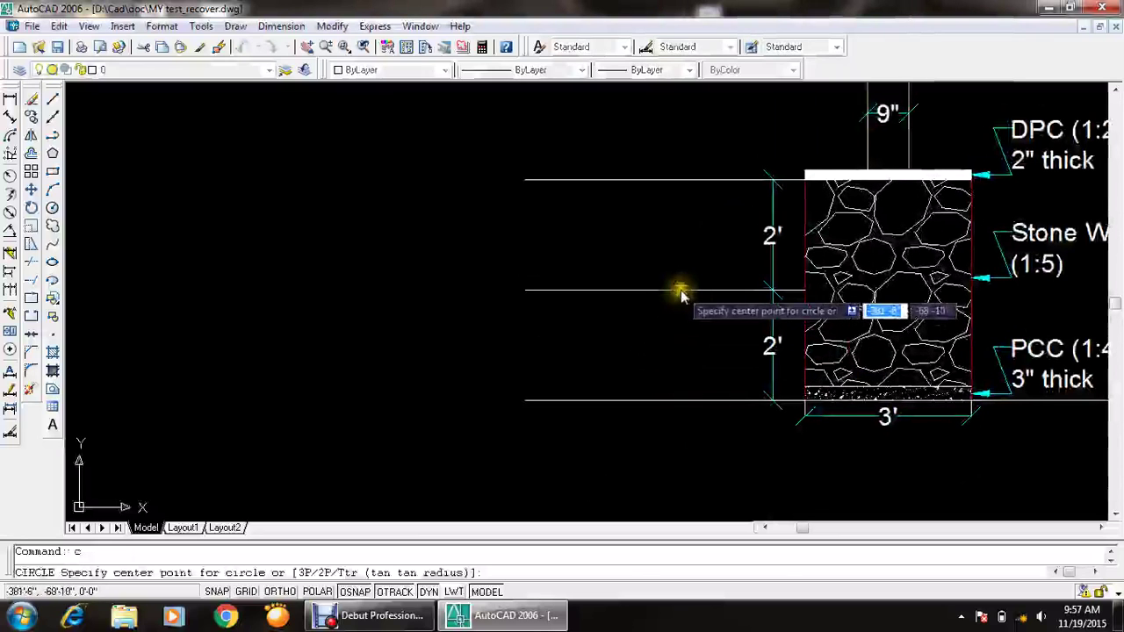
pyautogui.scroll(1, 682, 294)
pyautogui.click(686, 291)
pyautogui.click(685, 307)
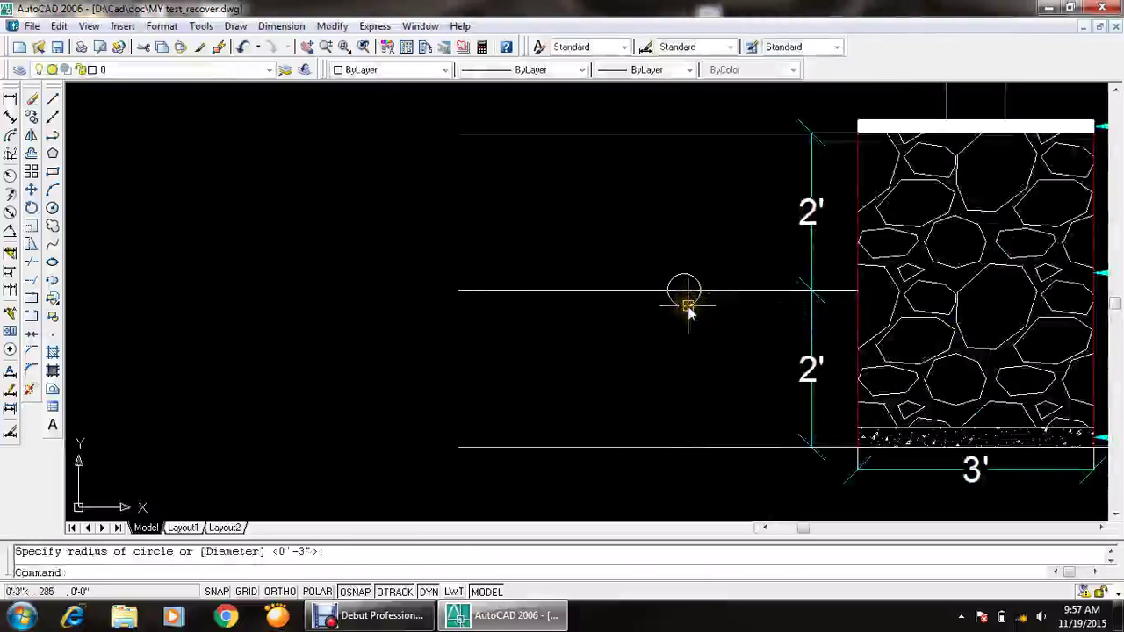
pyautogui.scroll(3, 686, 308)
pyautogui.press('Escape')
# - Draw a vertical line through the circle from top to bottom
pyautogui.write('l')
pyautogui.press('Return')
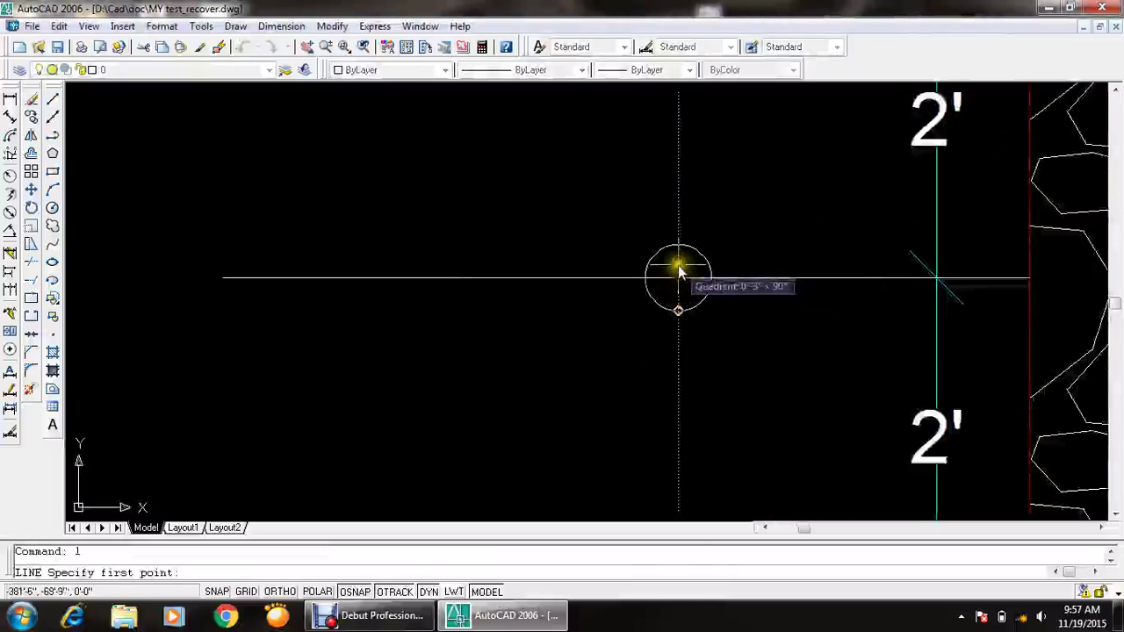
pyautogui.click(678, 247)
pyautogui.click(678, 309)
pyautogui.press('Escape')
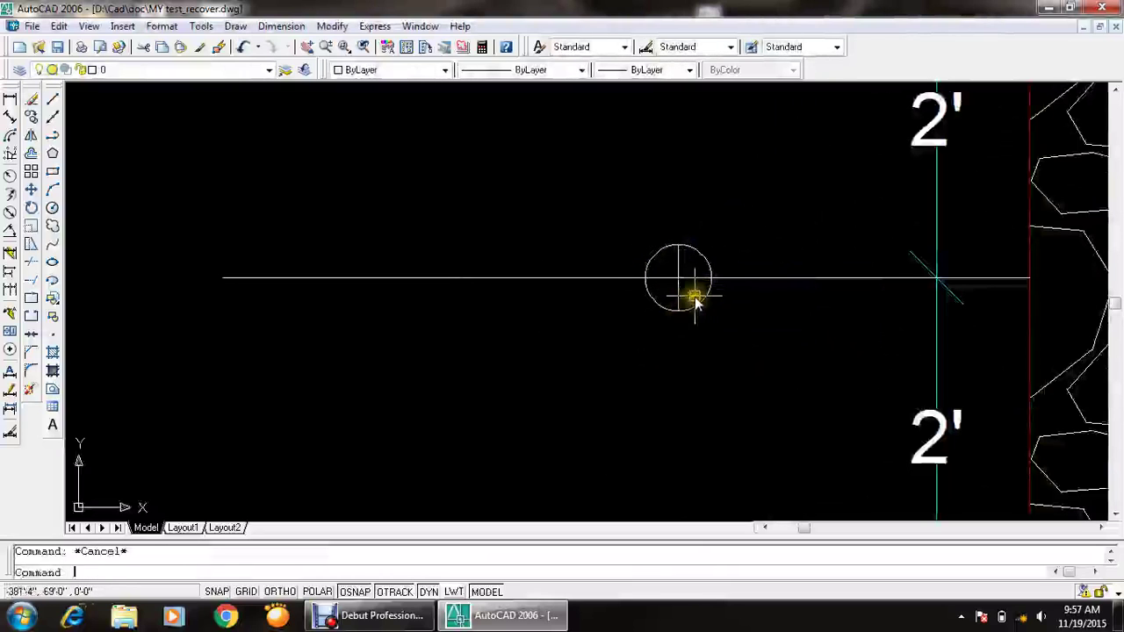
# - Abandon a first hatch attempt inside the circle and delete the vertical line
pyautogui.write('h')
pyautogui.press('Return')
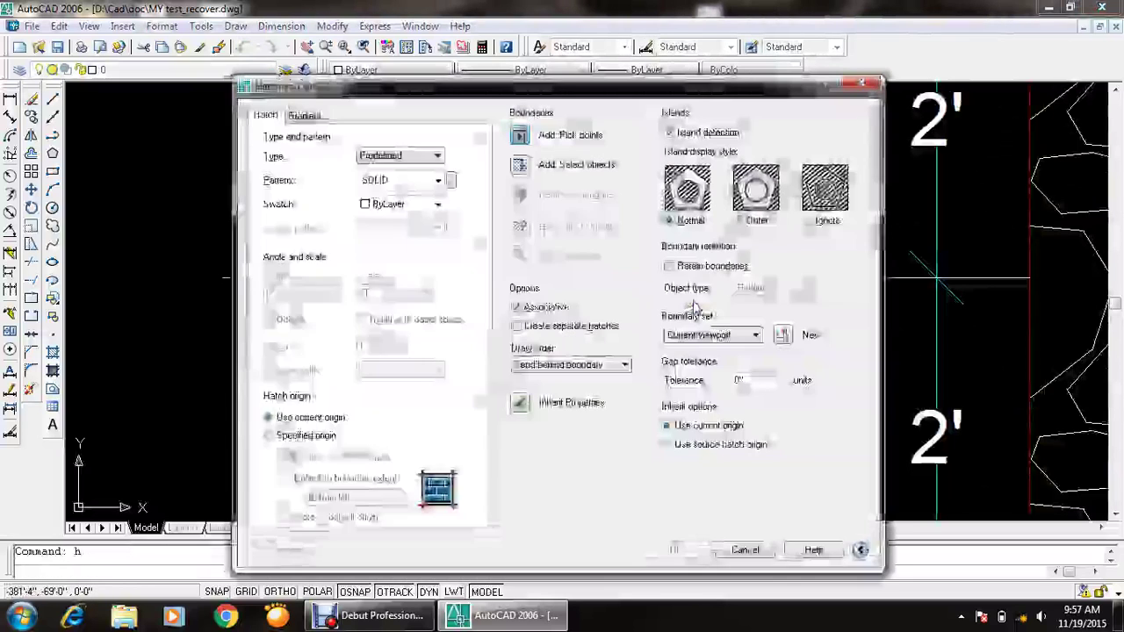
pyautogui.click(520, 134)
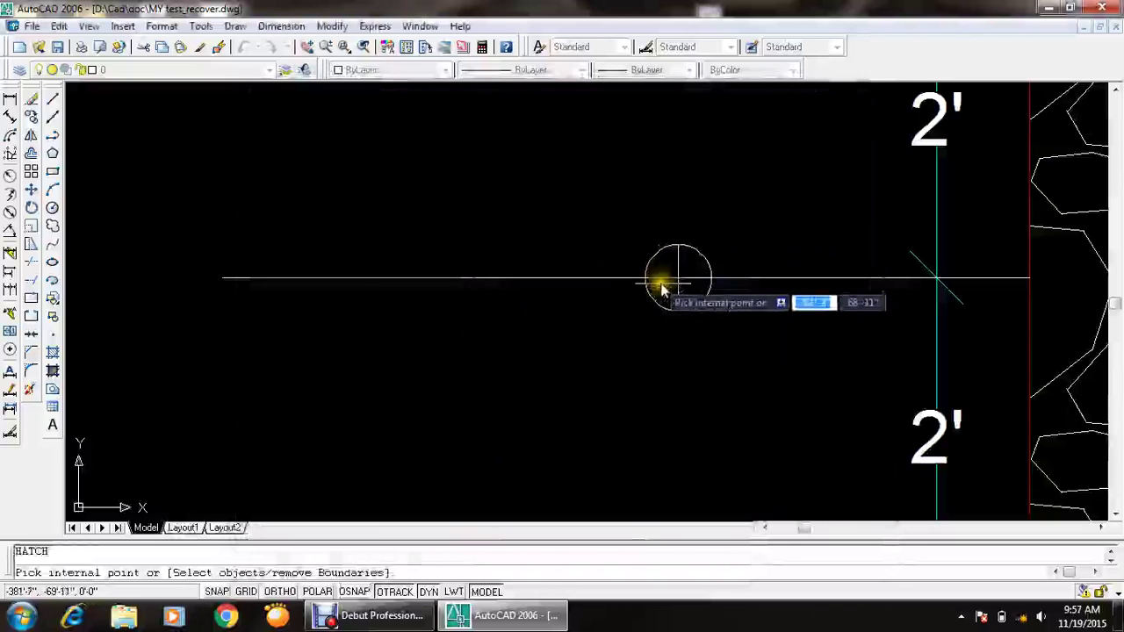
pyautogui.click(683, 284)
pyautogui.press('Return')
pyautogui.press('Escape')
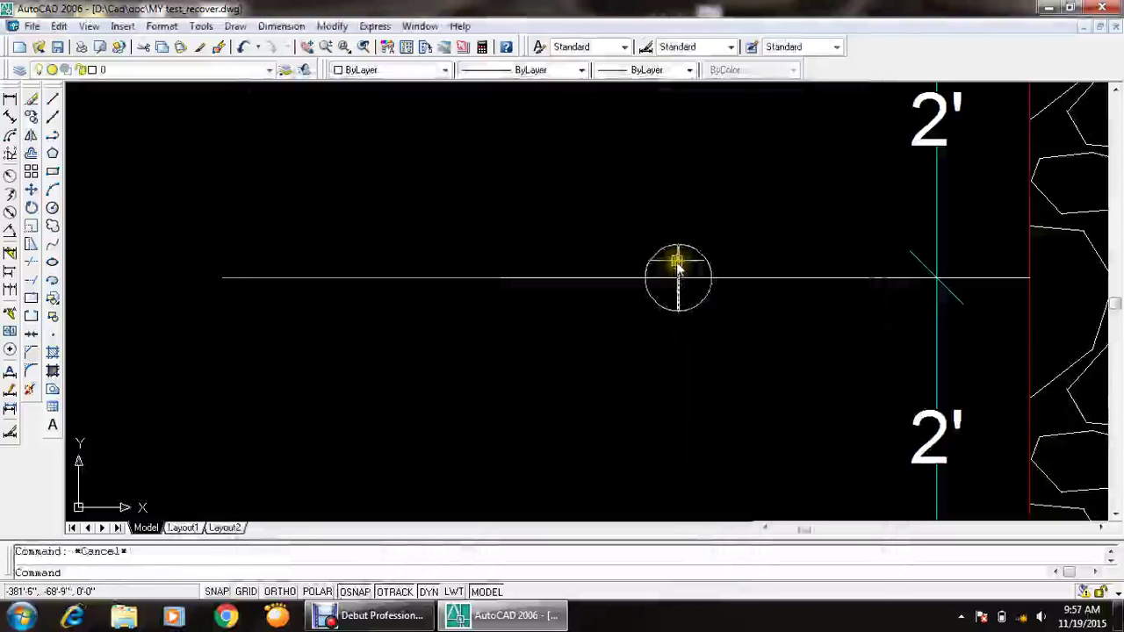
pyautogui.click(675, 263)
pyautogui.press('Delete')
# - Hatch the circle's lower half with a solid fill
pyautogui.write('h')
pyautogui.press('Return')
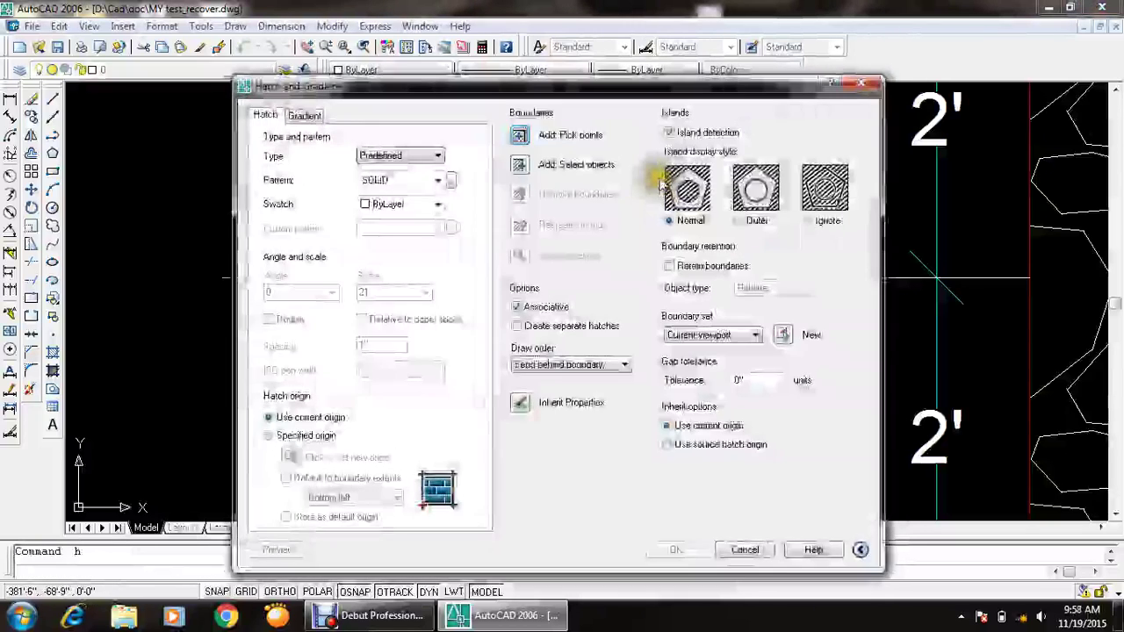
pyautogui.click(521, 134)
pyautogui.click(676, 275)
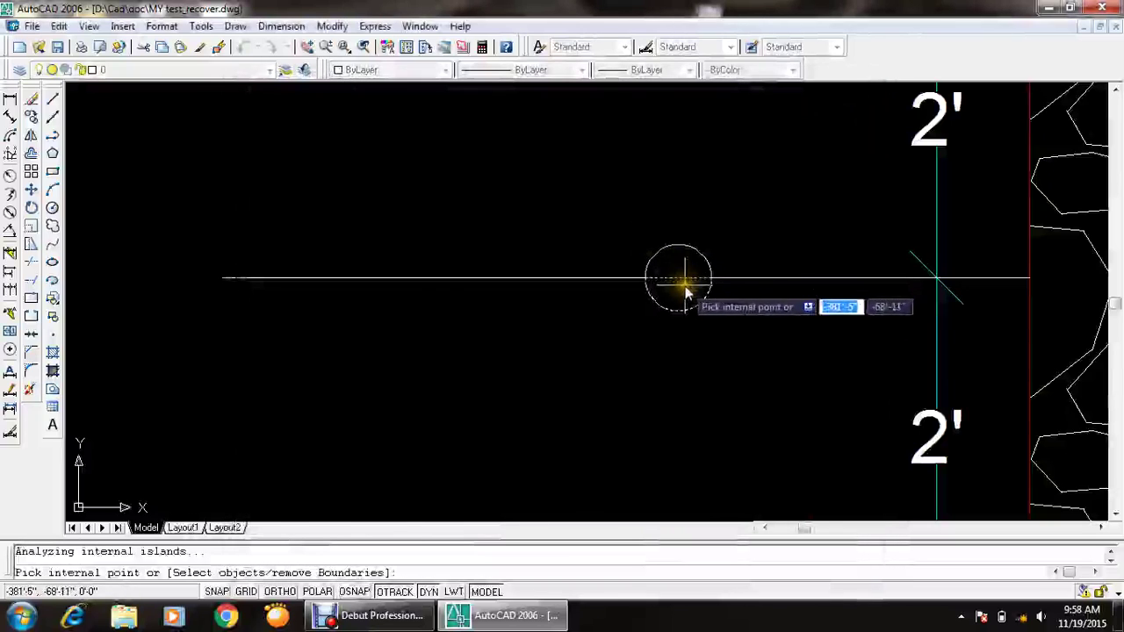
pyautogui.press('Return')
pyautogui.click(675, 548)
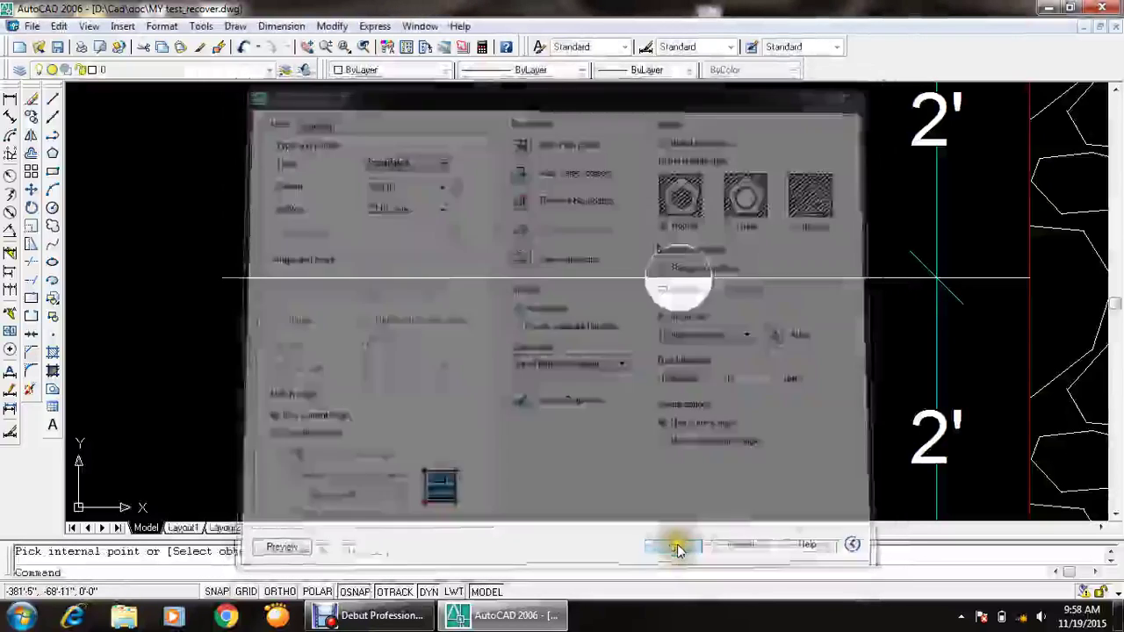
# - Place single-line text 'G.L ±0.00' (typed with %%p) just above the circle marker
pyautogui.write('dt')
pyautogui.press('Return')
pyautogui.click(652, 195)
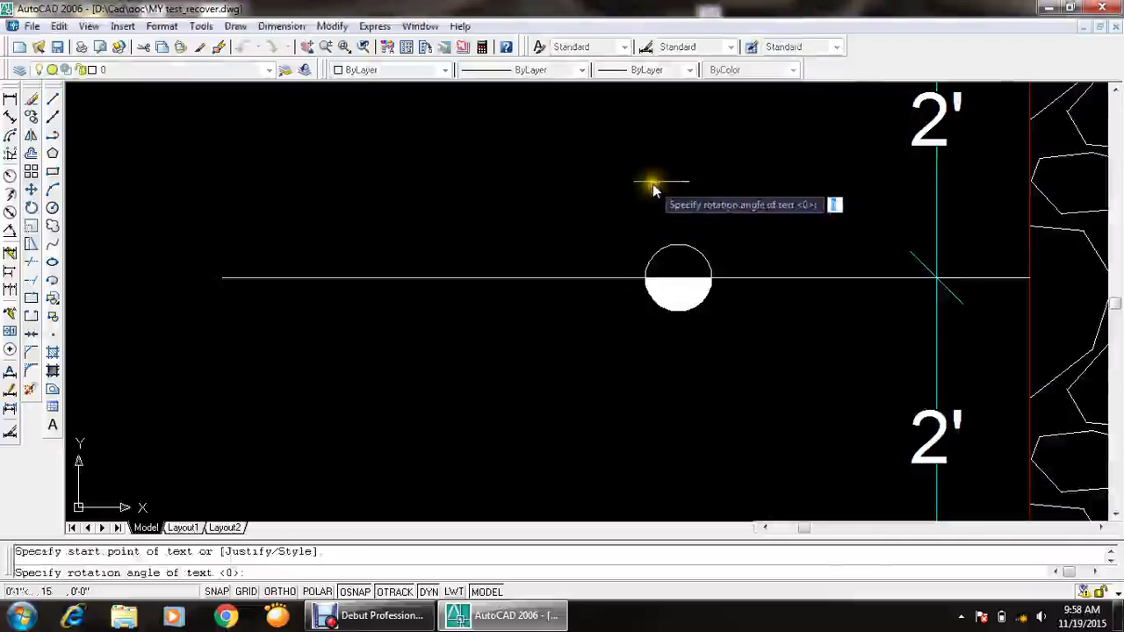
pyautogui.press('Return')
pyautogui.press('Return')
pyautogui.write('t')
pyautogui.press('Return')
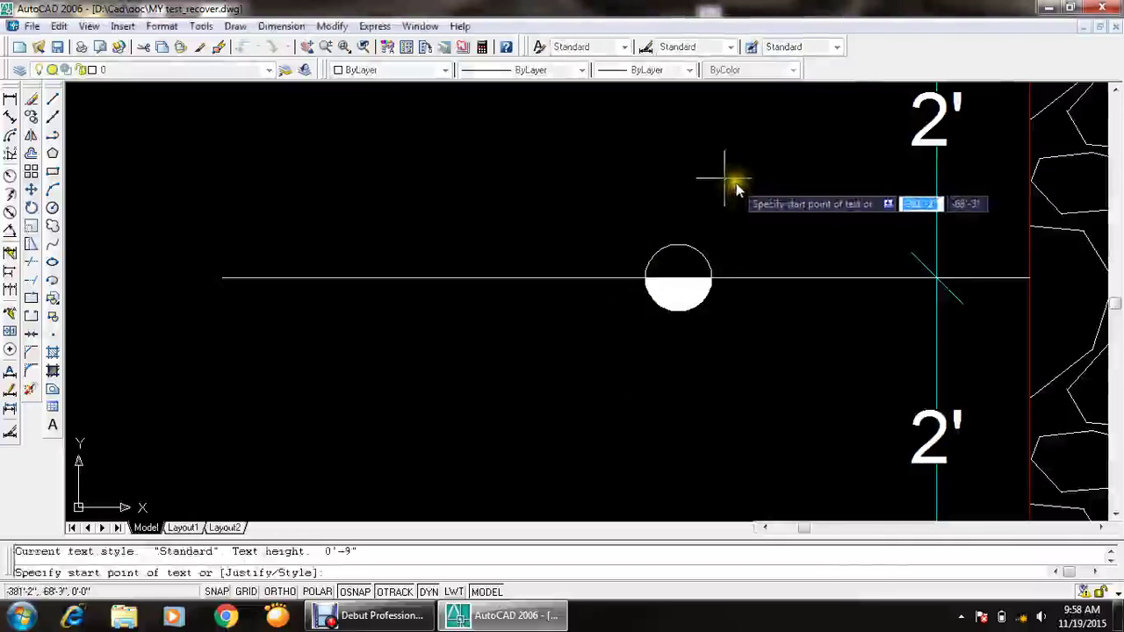
pyautogui.click(634, 184)
pyautogui.press('Return')
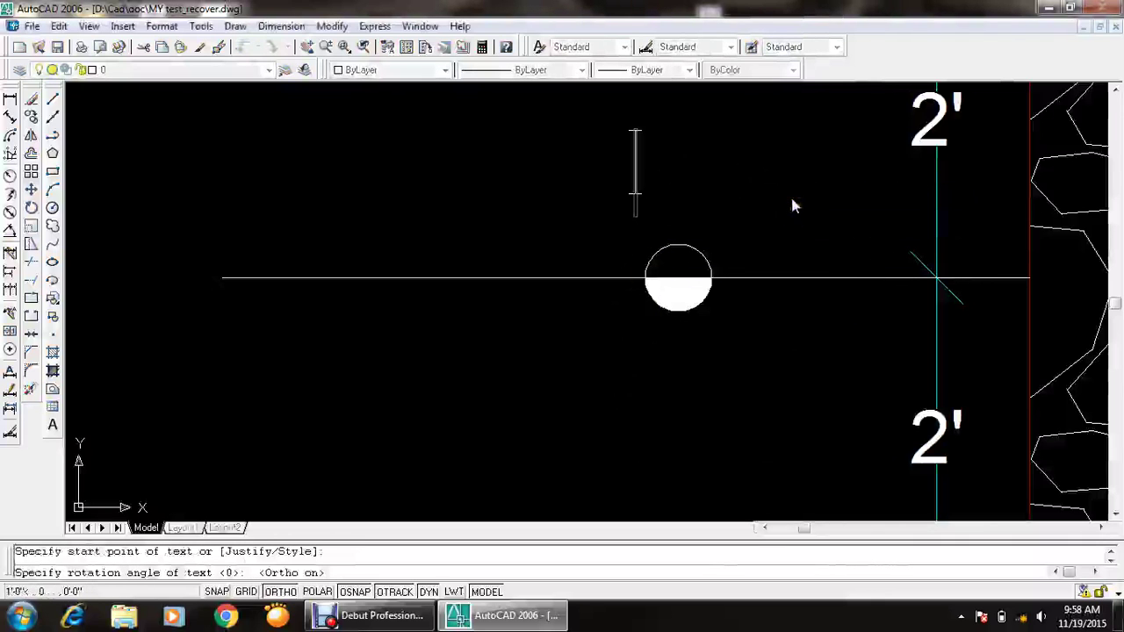
pyautogui.write('G')
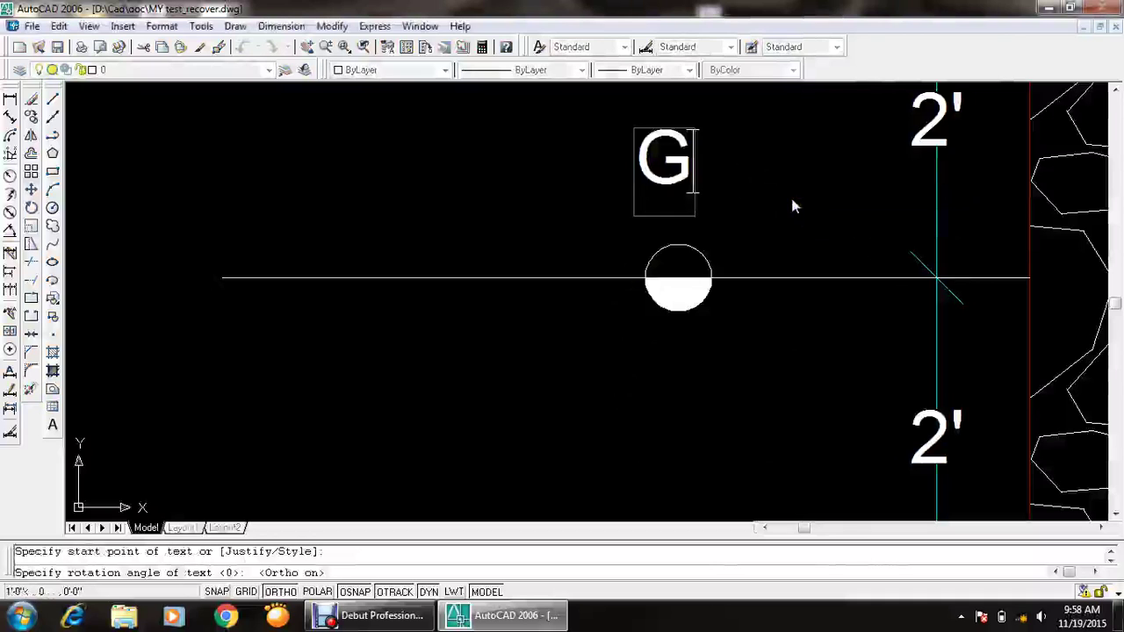
pyautogui.write('.L')
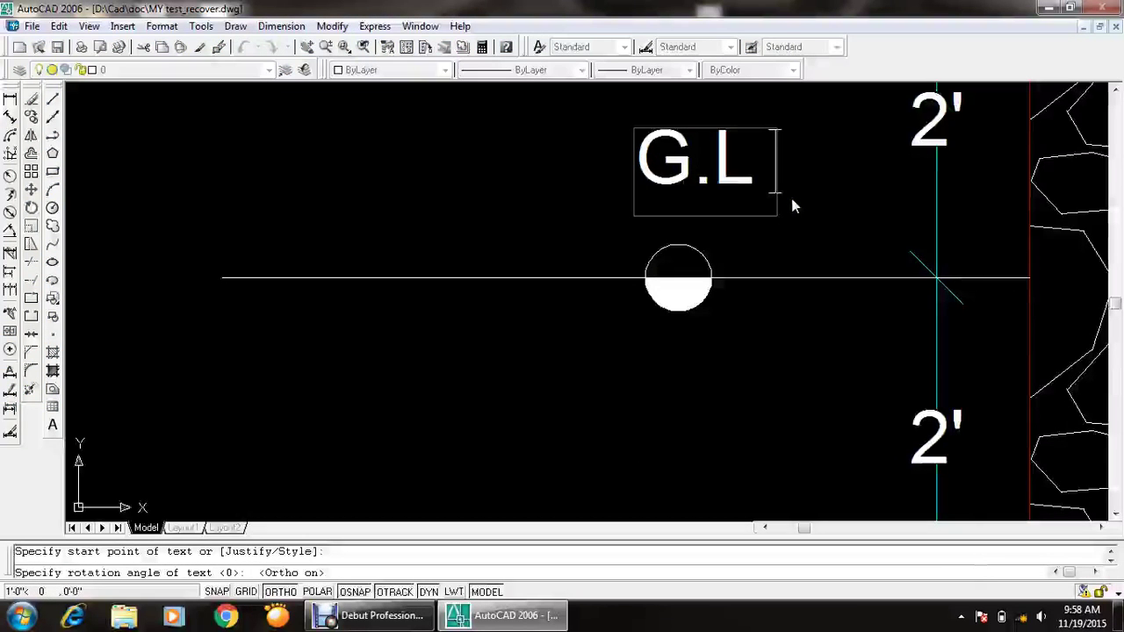
pyautogui.write(' %%p')
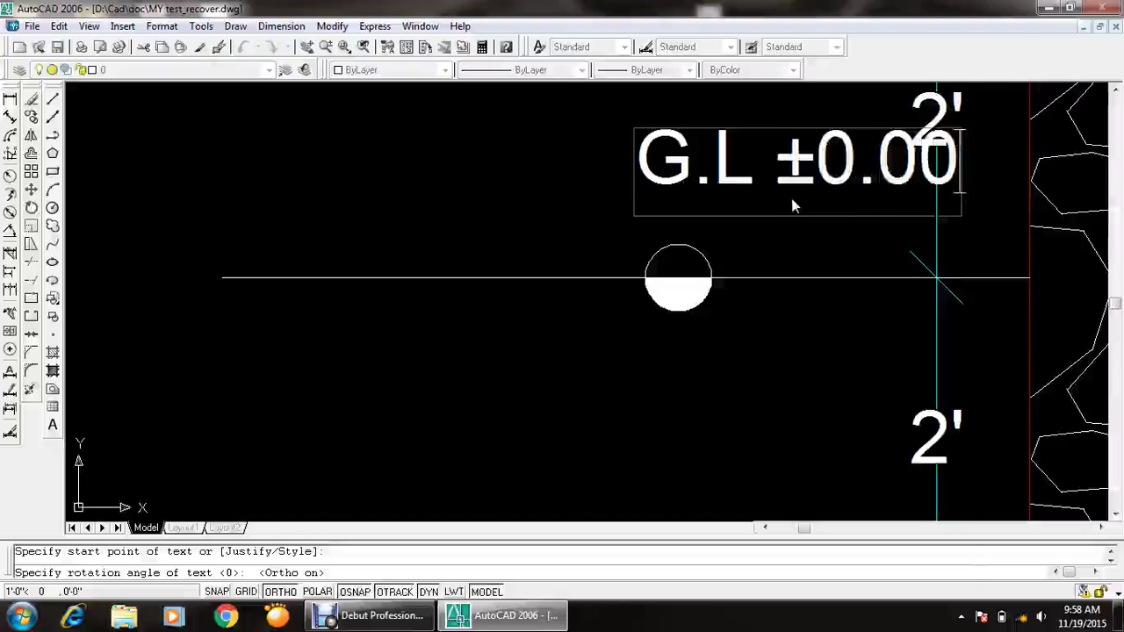
pyautogui.press('Return')
pyautogui.press('Escape')
# - Move the G.L ±0.00 label further left
pyautogui.write('m')
pyautogui.press('Return')
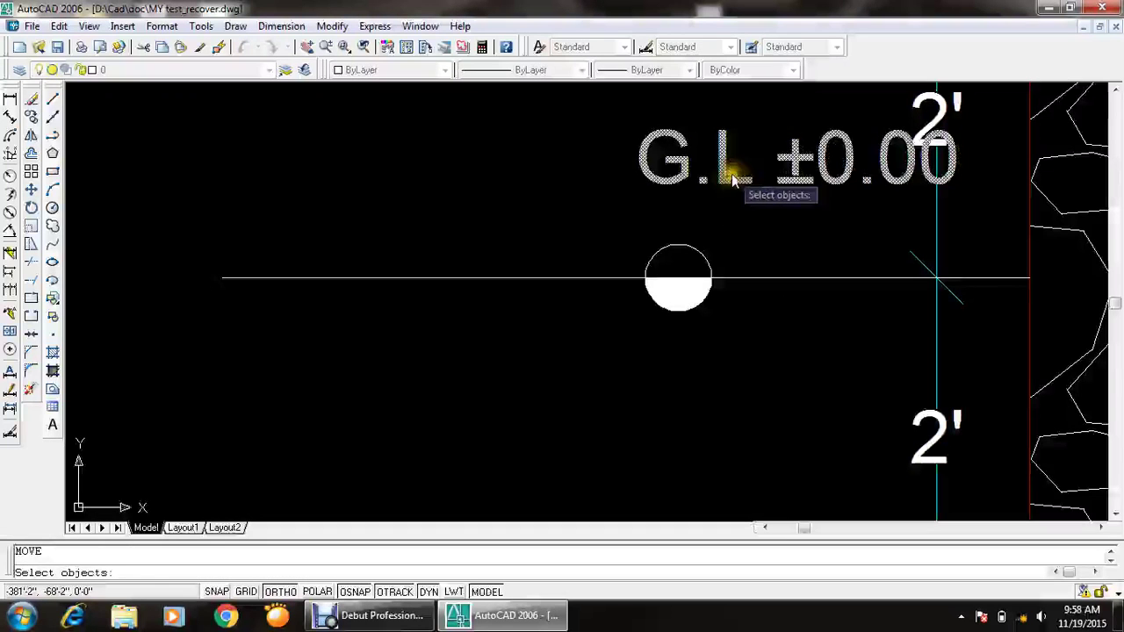
pyautogui.click(727, 170)
pyautogui.click(501, 174)
pyautogui.click(676, 171)
pyautogui.press('Return')
pyautogui.click(667, 169)
pyautogui.click(566, 182)
pyautogui.click(494, 188)
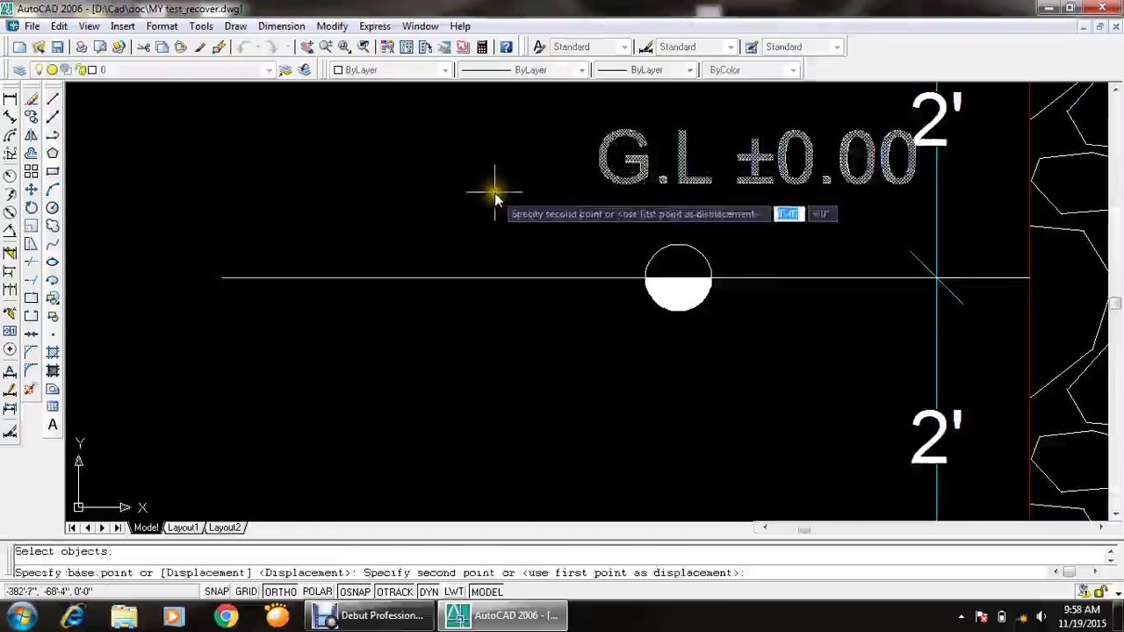
pyautogui.click(467, 221)
pyautogui.press('Return')
# - Reposition the G.L ±0.00 label just above the circle marker
pyautogui.click(582, 175)
pyautogui.press('Return')
pyautogui.click(422, 205)
pyautogui.click(406, 238)
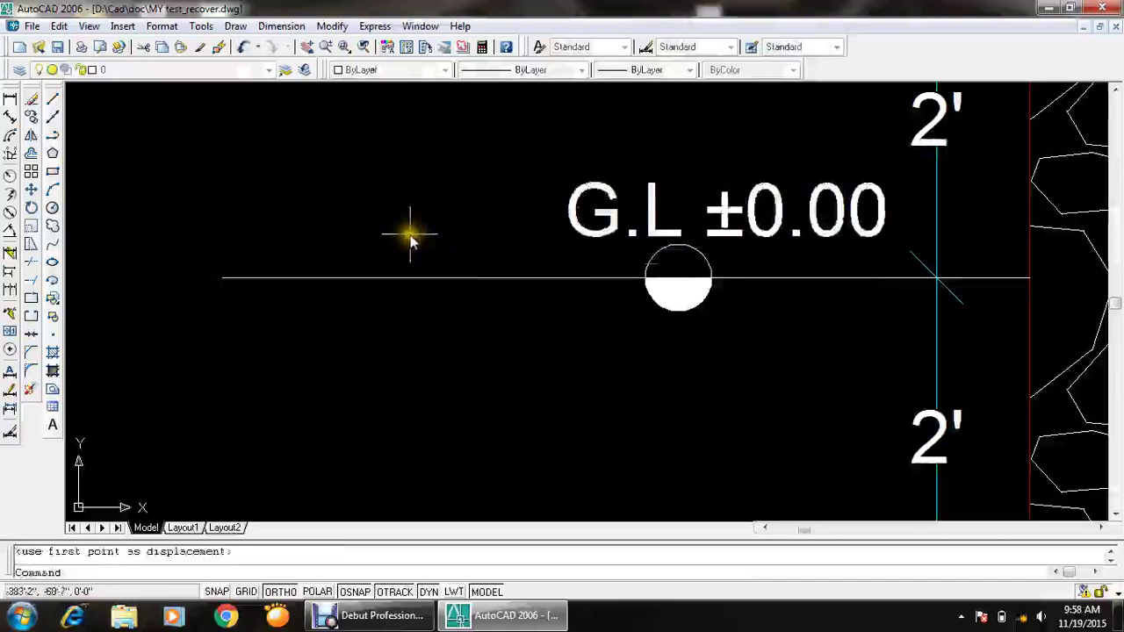
pyautogui.scroll(-2, 595, 204)
pyautogui.press('Escape')
pyautogui.scroll(-1, 574, 318)
pyautogui.scroll(3, 579, 319)
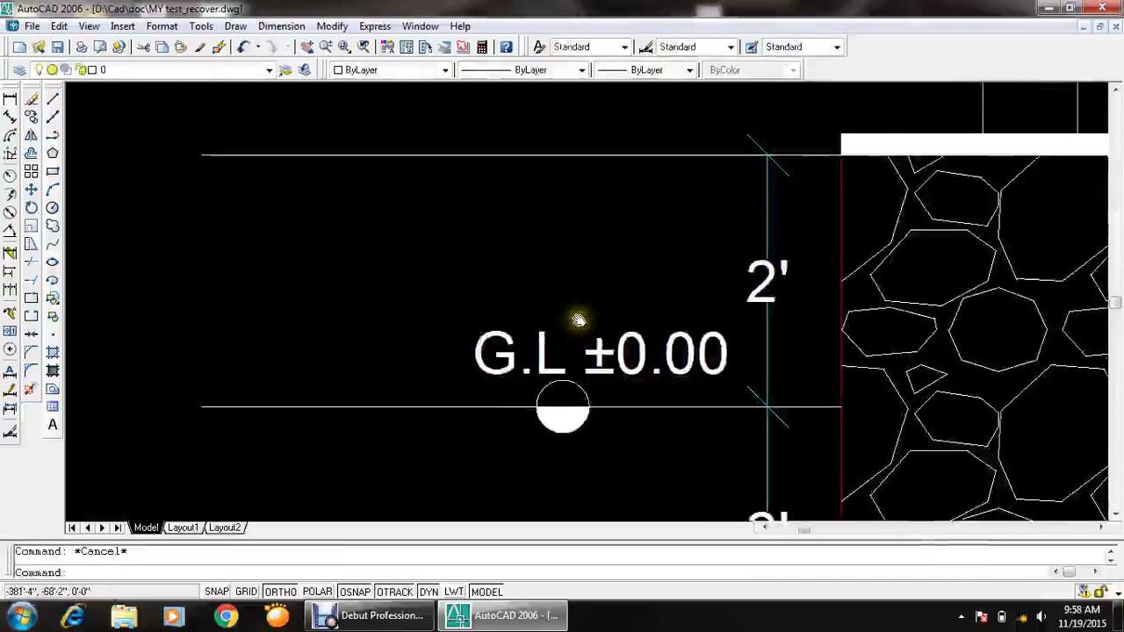
pyautogui.scroll(2, 578, 327)
# - Window-select the G.L label and marker, copying from a base point on the ground line
pyautogui.write('co')
pyautogui.press('Return')
pyautogui.click(308, 299)
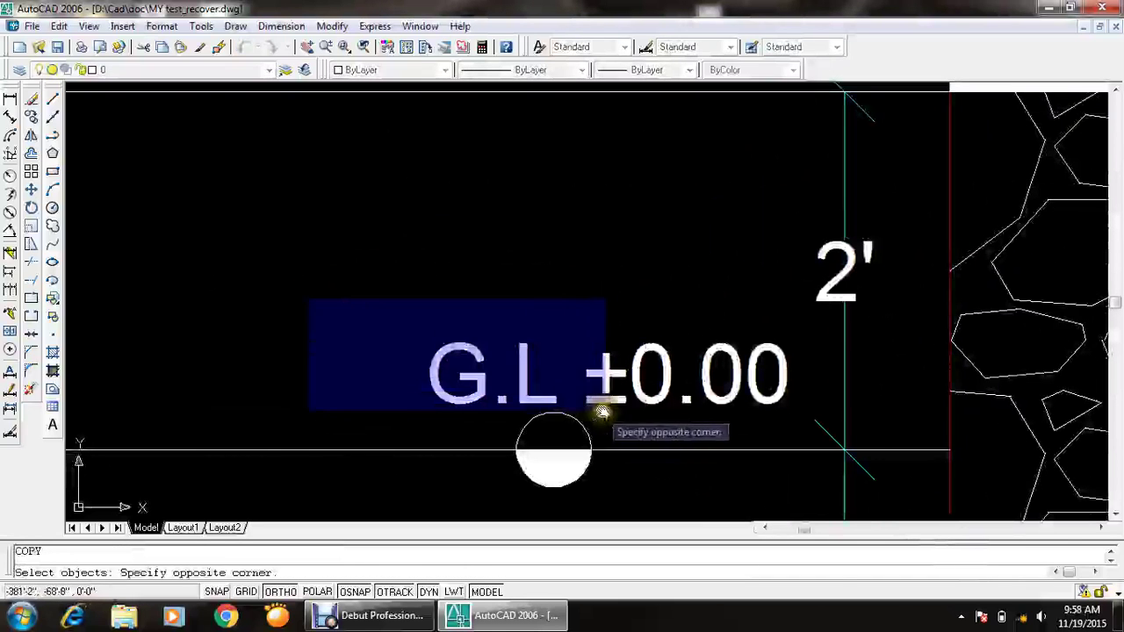
pyautogui.click(799, 483)
pyautogui.press('Return')
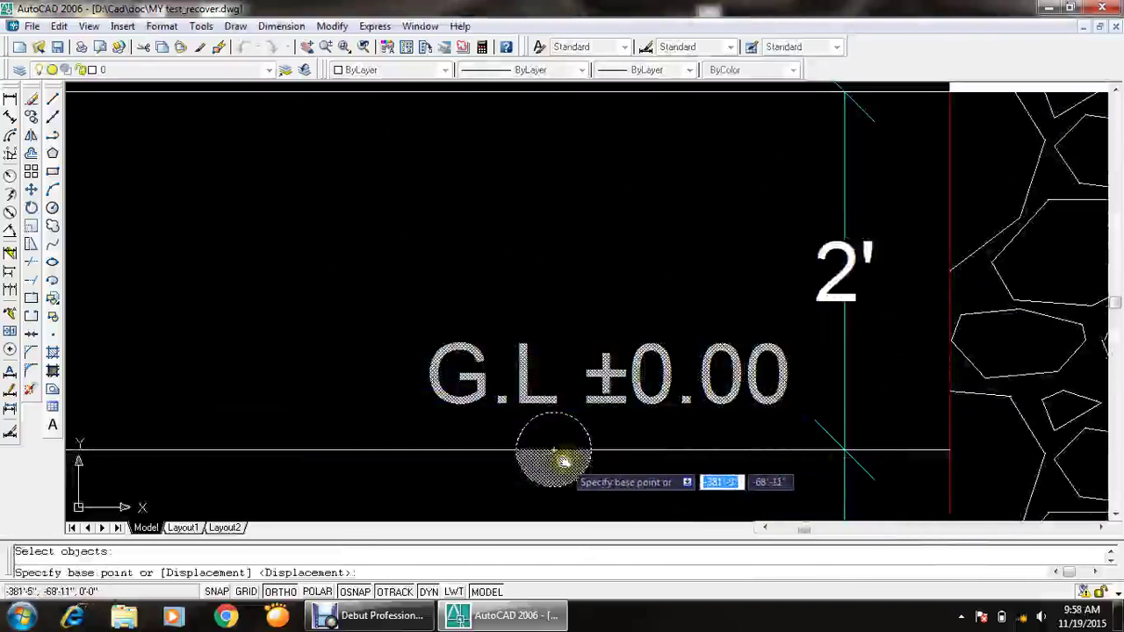
pyautogui.click(550, 451)
pyautogui.scroll(-1, 557, 421)
pyautogui.scroll(1, 564, 375)
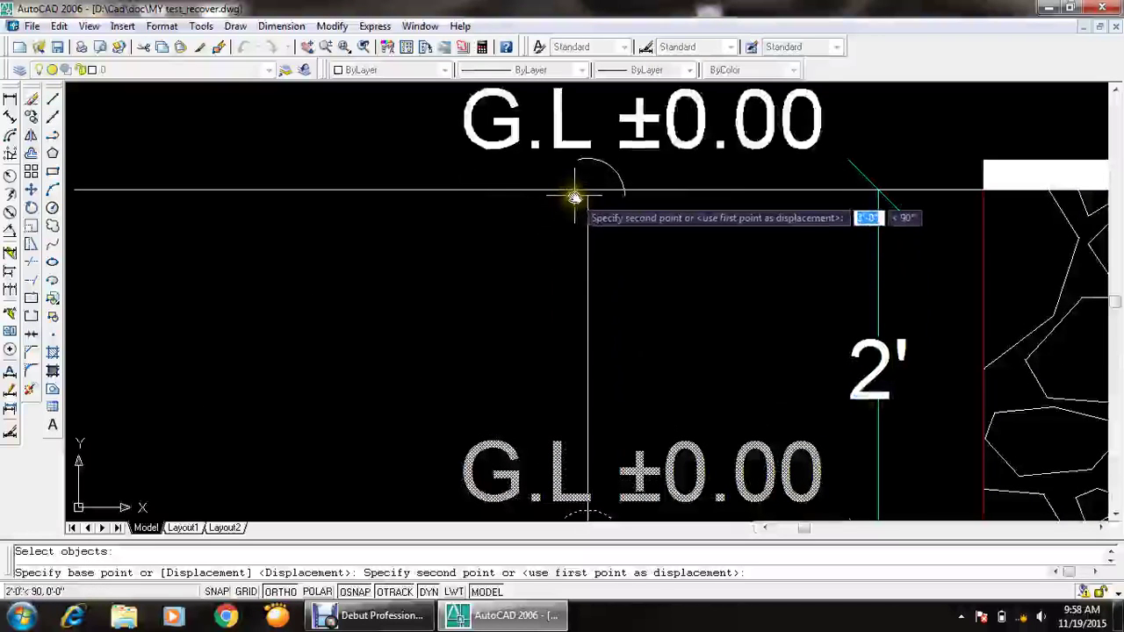
# - Place the copies on the upper level line and select the extra label copy
pyautogui.click(583, 191)
pyautogui.scroll(1, 579, 180)
pyautogui.scroll(-1, 517, 246)
pyautogui.click(514, 245)
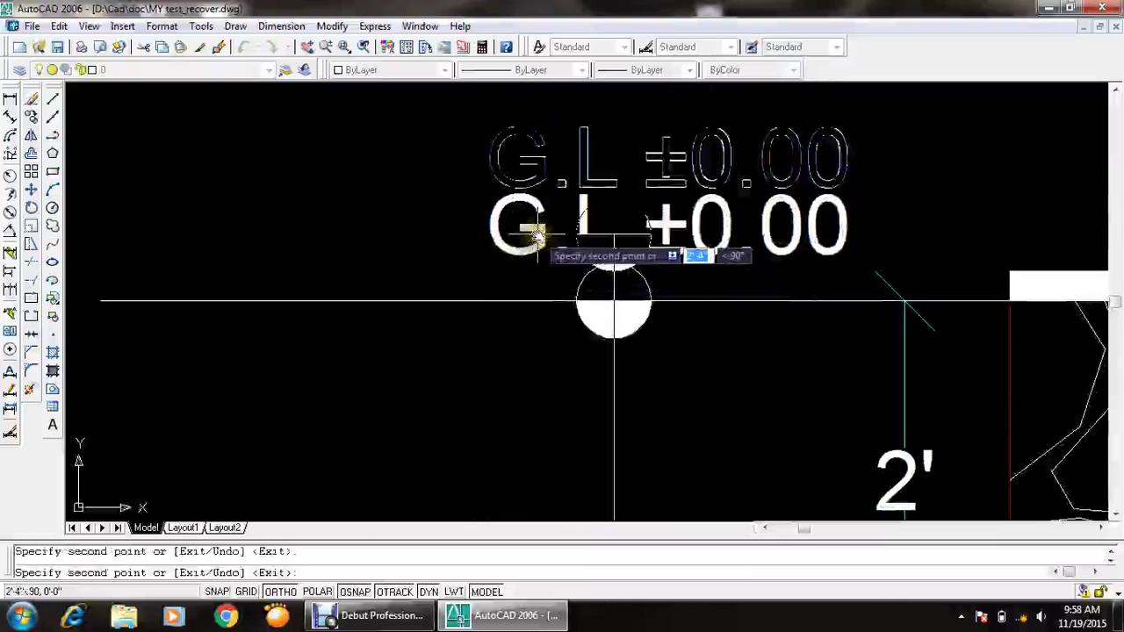
pyautogui.press('Escape')
pyautogui.click(542, 173)
# - Delete the extra label copy and edit the upper label to read P.L +2'.00
pyautogui.press('Delete')
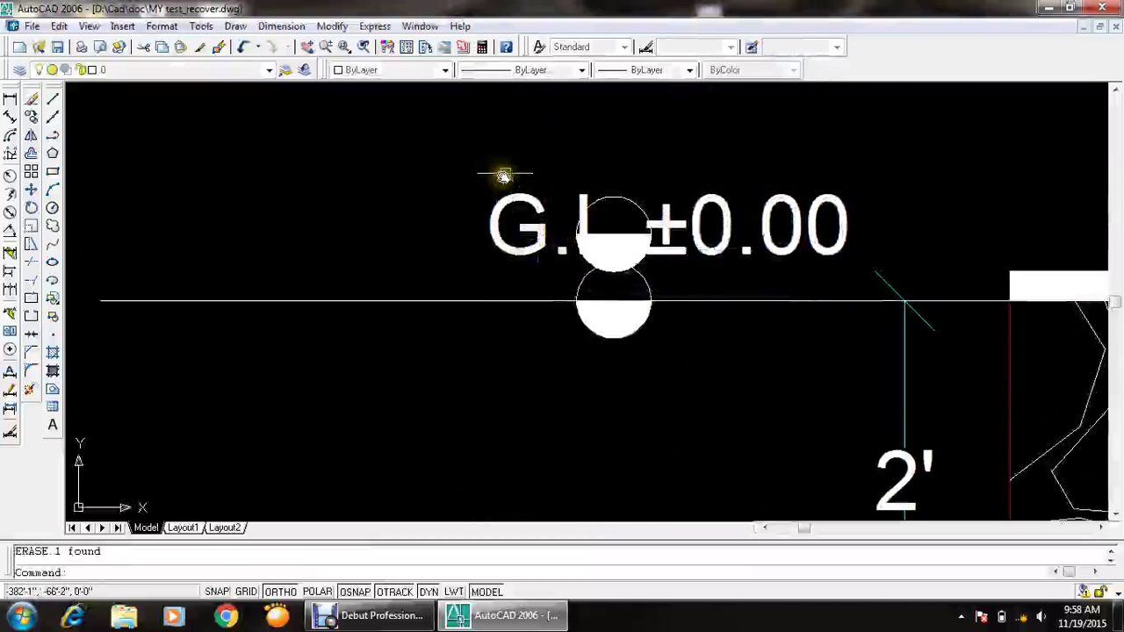
pyautogui.click(447, 181)
pyautogui.click(515, 220)
pyautogui.doubleClick(540, 226)
pyautogui.moveTo(540, 226); pyautogui.dragTo(460, 226)
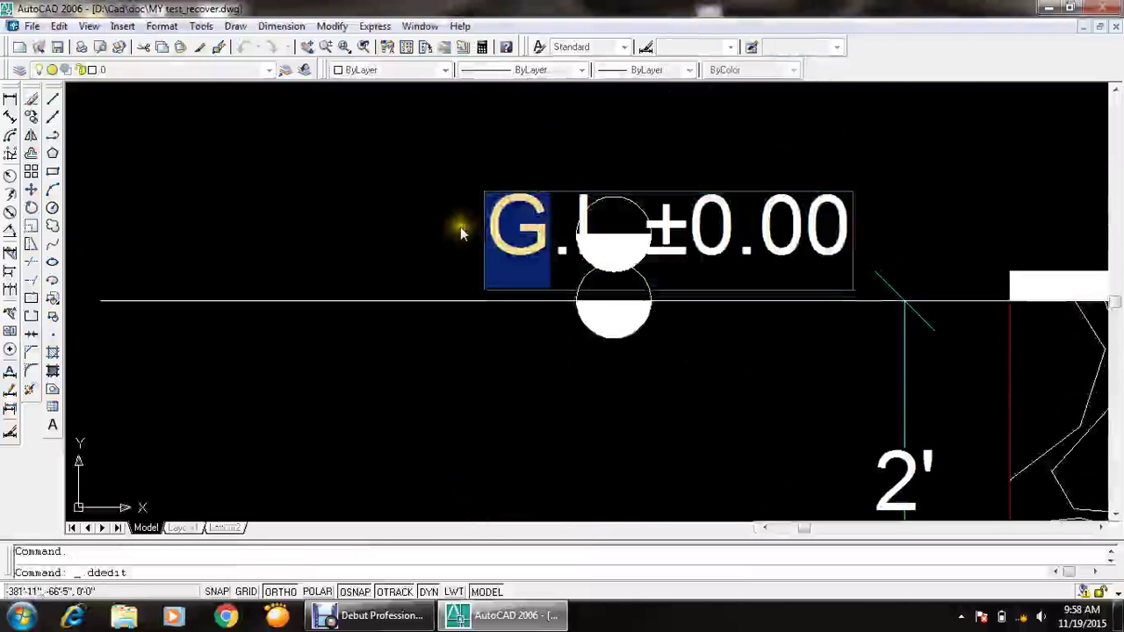
pyautogui.write('P')
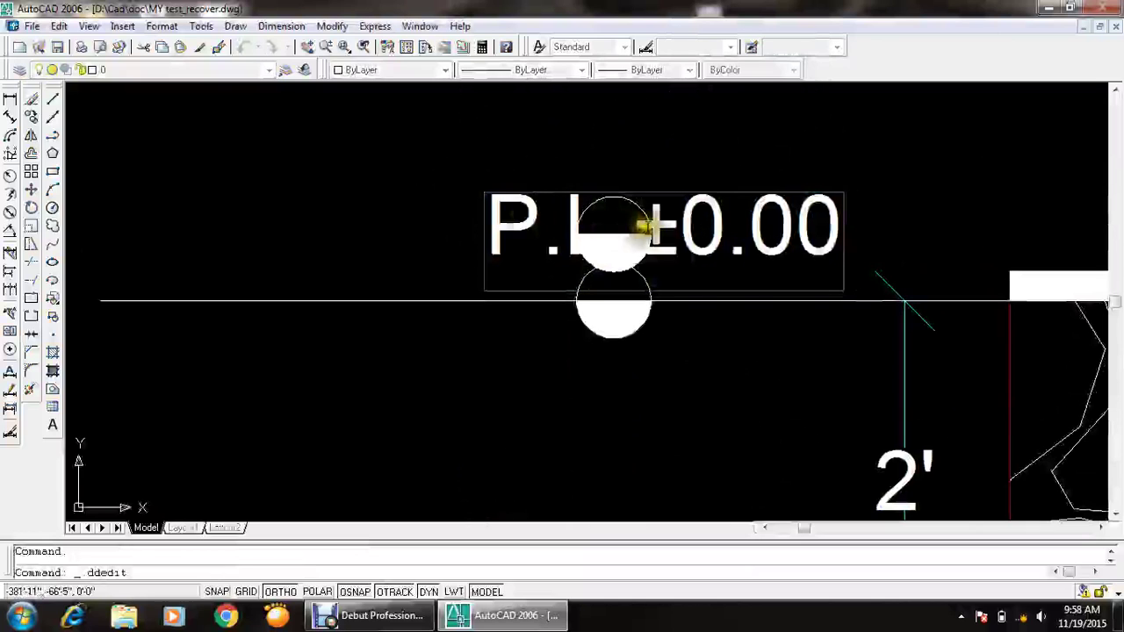
pyautogui.moveTo(680, 226); pyautogui.dragTo(653, 239)
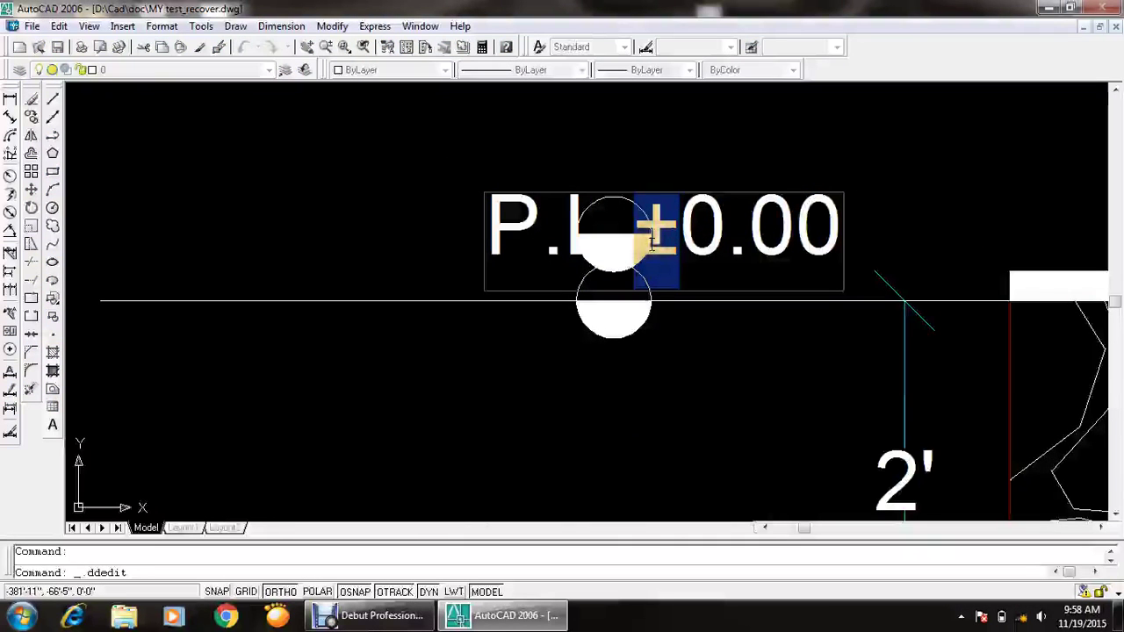
pyautogui.write('+')
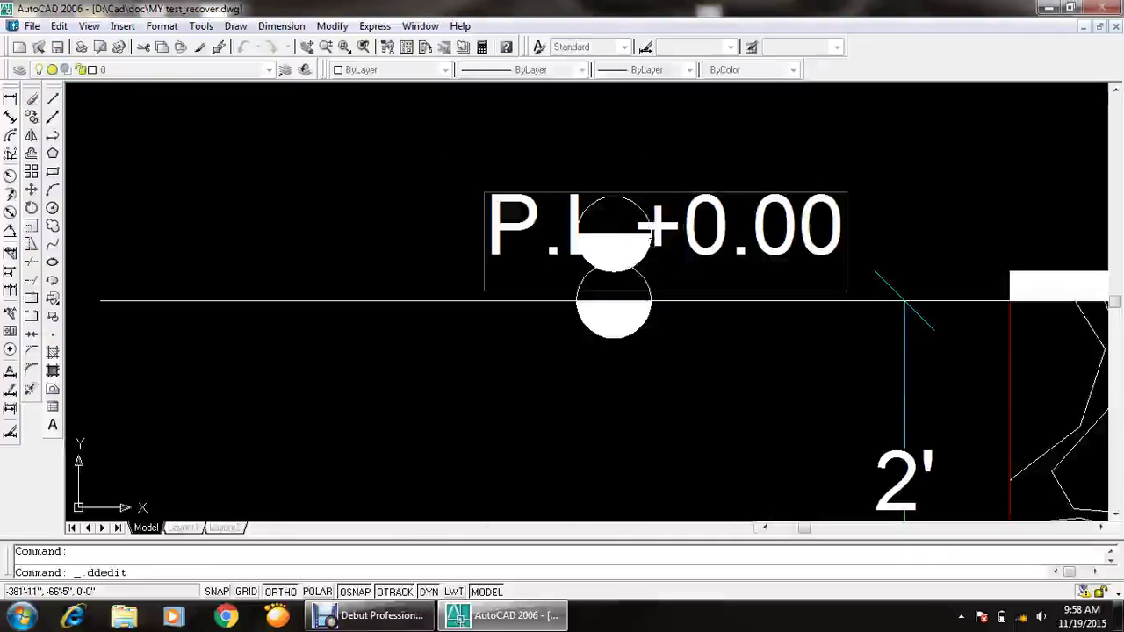
pyautogui.press('Delete')
pyautogui.write('2')
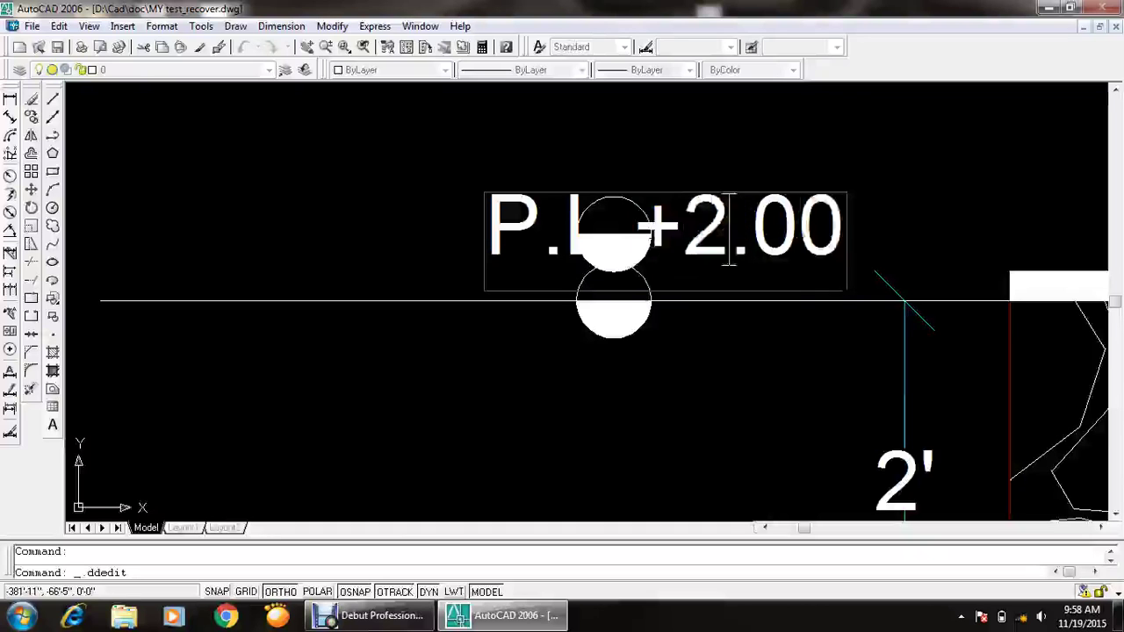
pyautogui.write("'")
pyautogui.press('Return')
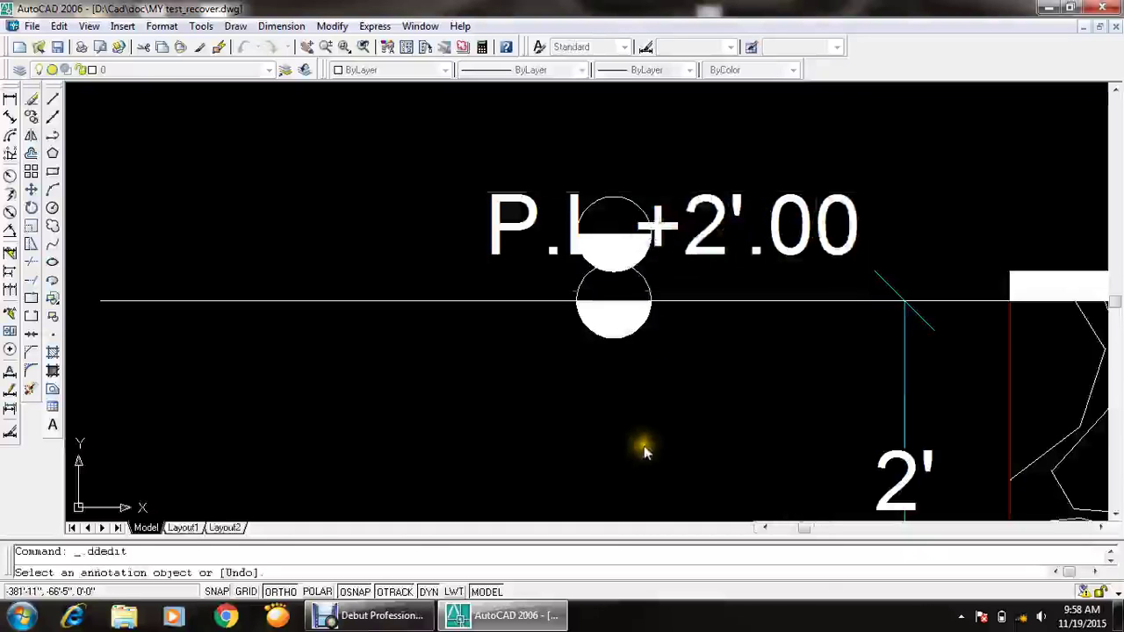
pyautogui.press('Escape')
# - Erase the stray marker fill overlapping the P.L label
pyautogui.scroll(3, 603, 201)
pyautogui.click(450, 139)
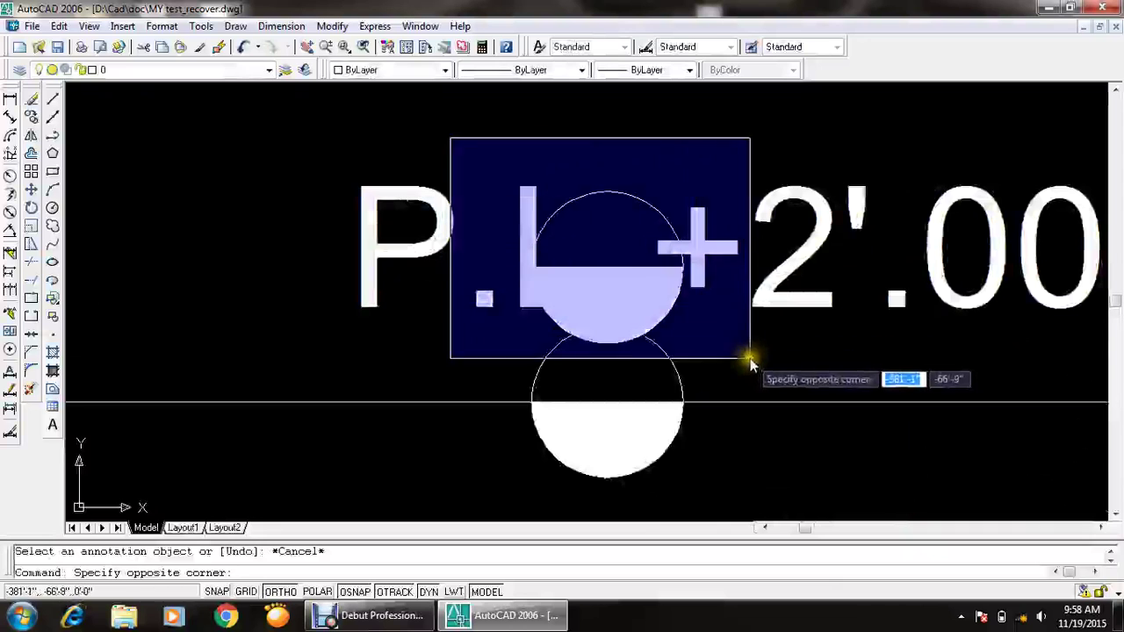
pyautogui.click(747, 360)
pyautogui.press('Delete')
# - Save the drawing with Ctrl+S
pyautogui.scroll(-3, 737, 356)
pyautogui.moveTo(735, 351); pyautogui.dragTo(710, 328, button='middle')
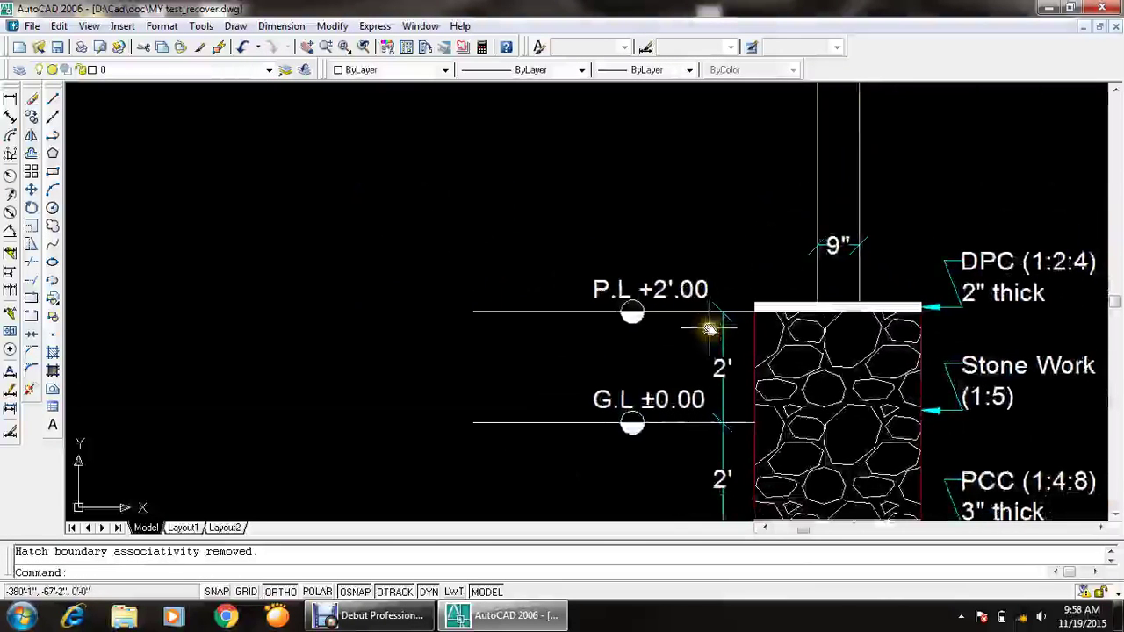
pyautogui.hotkey('ctrl', 's')
pyautogui.scroll(-4, 709, 328)
pyautogui.scroll(1, 740, 314)
pyautogui.scroll(2, 752, 296)
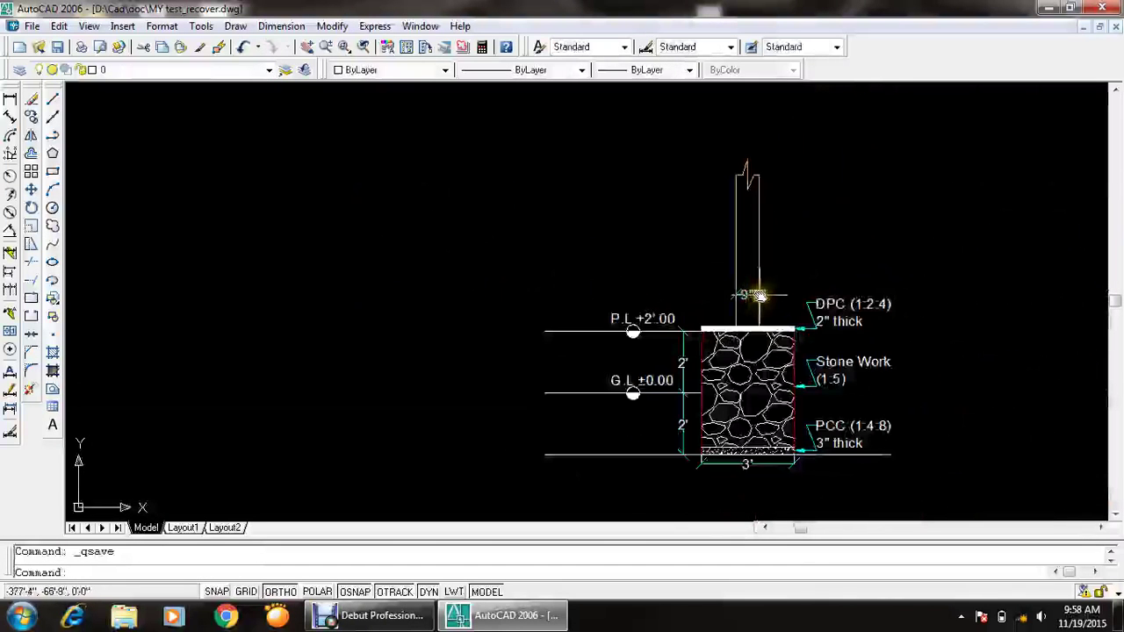
# - Write the 'DD Section' title below the footing's 3' width dimension
pyautogui.scroll(5, 738, 522)
pyautogui.write('t')
pyautogui.press('Return')
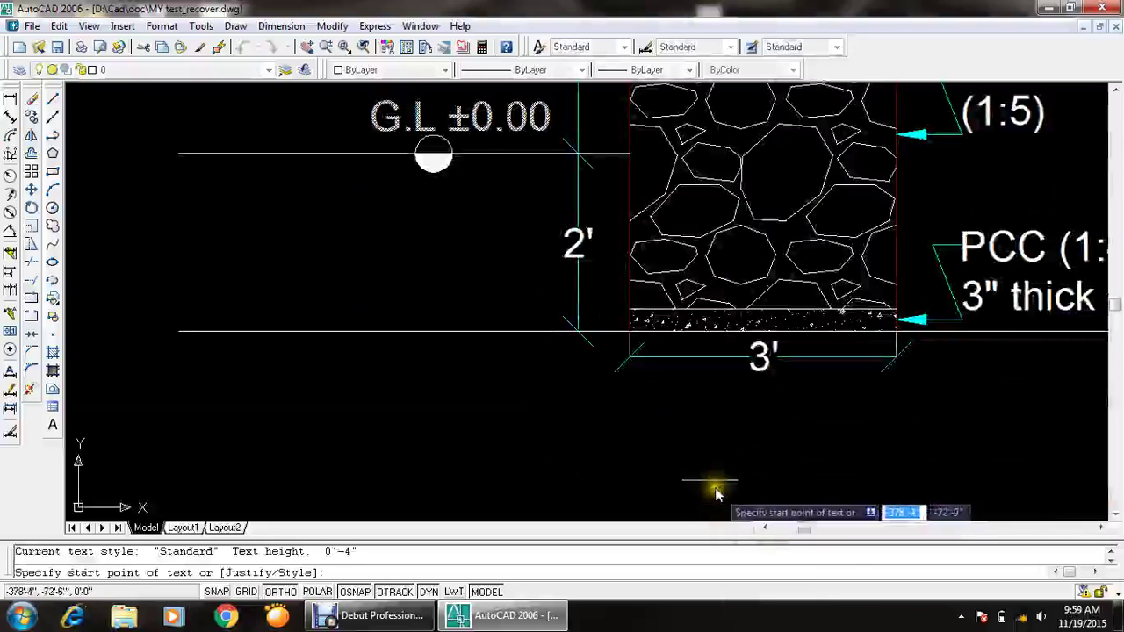
pyautogui.click(689, 432)
pyautogui.press('Return')
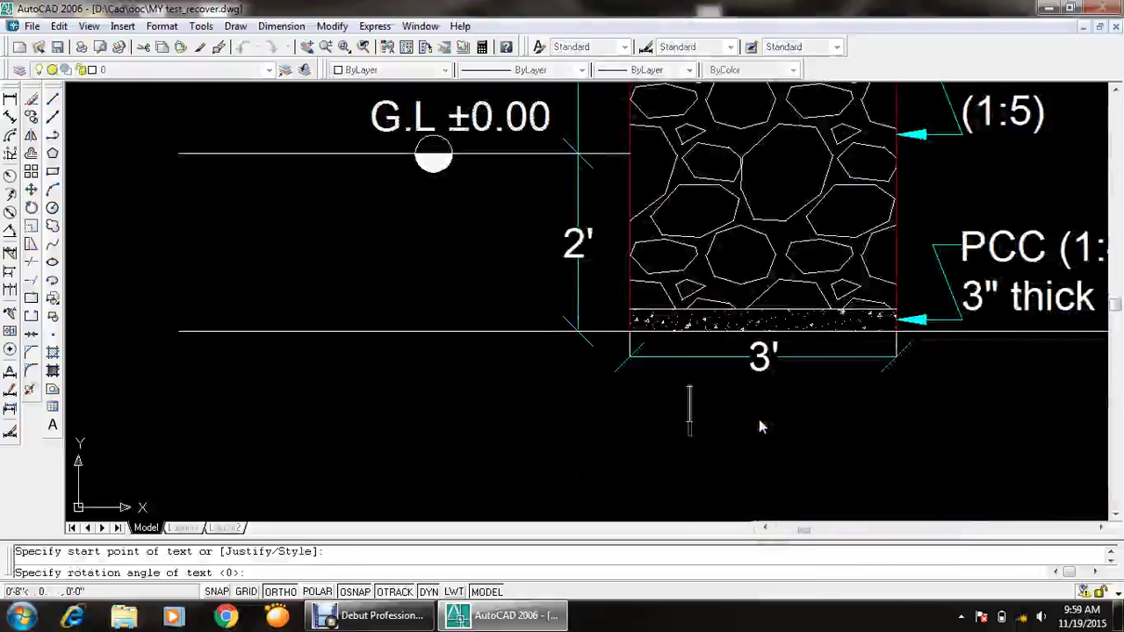
pyautogui.write('DD s')
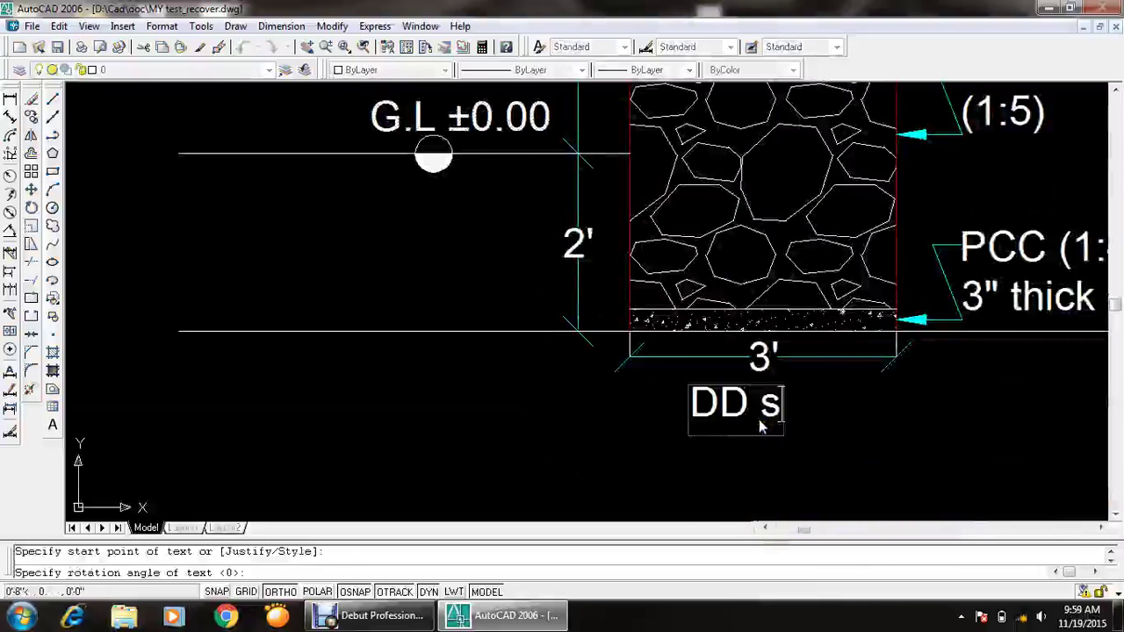
pyautogui.write('ection')
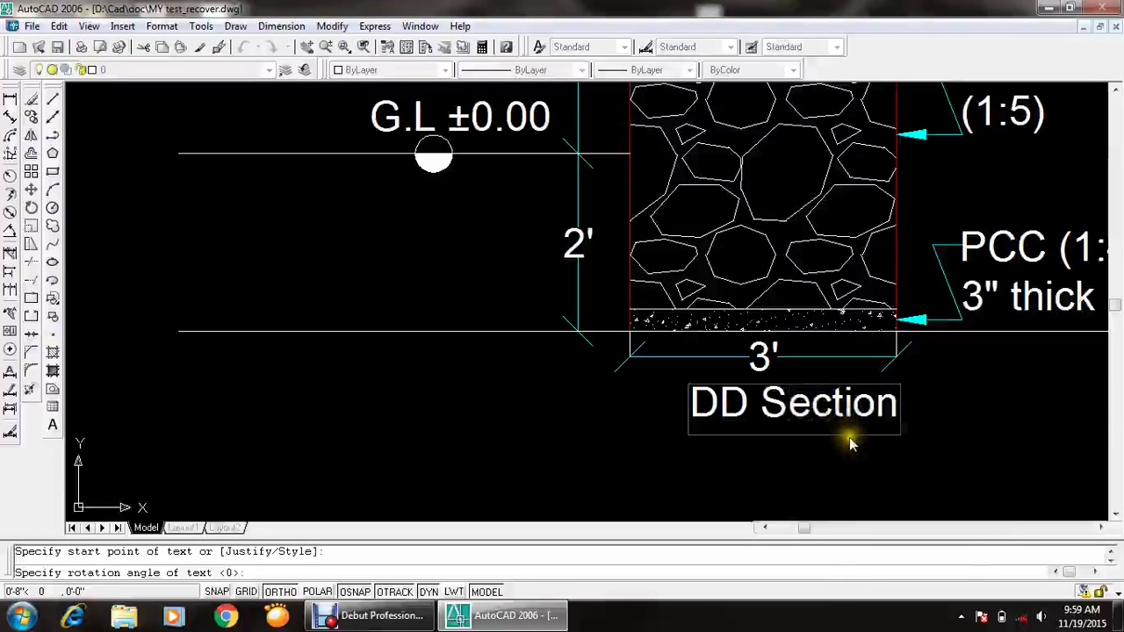
pyautogui.press('Escape')
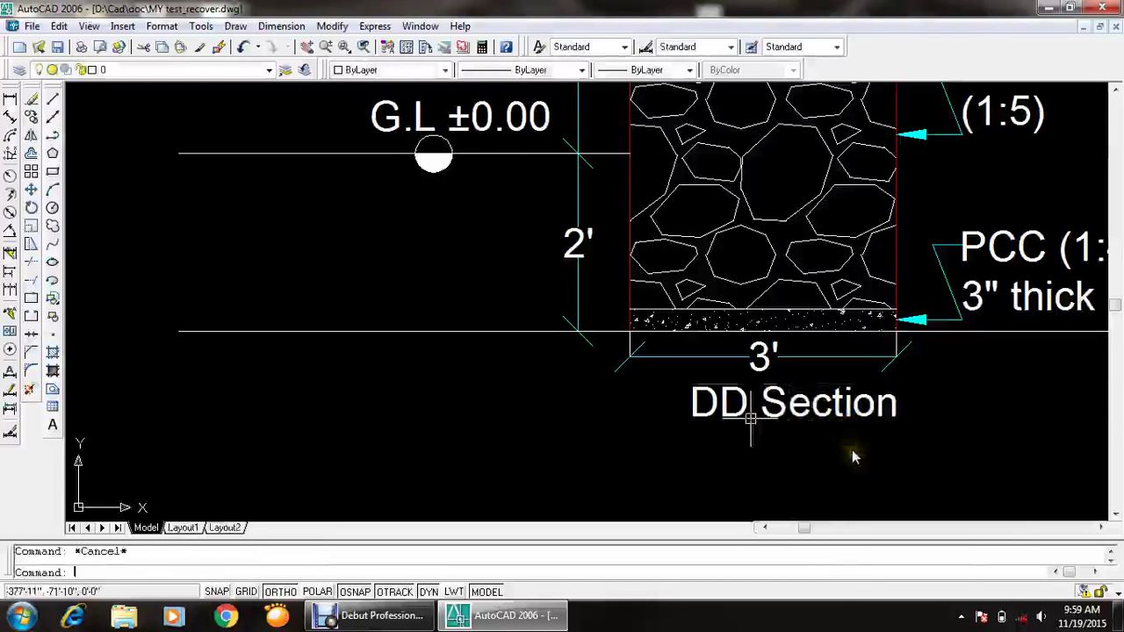
# - Move the DD Section title slightly left and save the drawing
pyautogui.write('m')
pyautogui.press('Return')
pyautogui.click(778, 420)
pyautogui.press('Return')
pyautogui.click(811, 420)
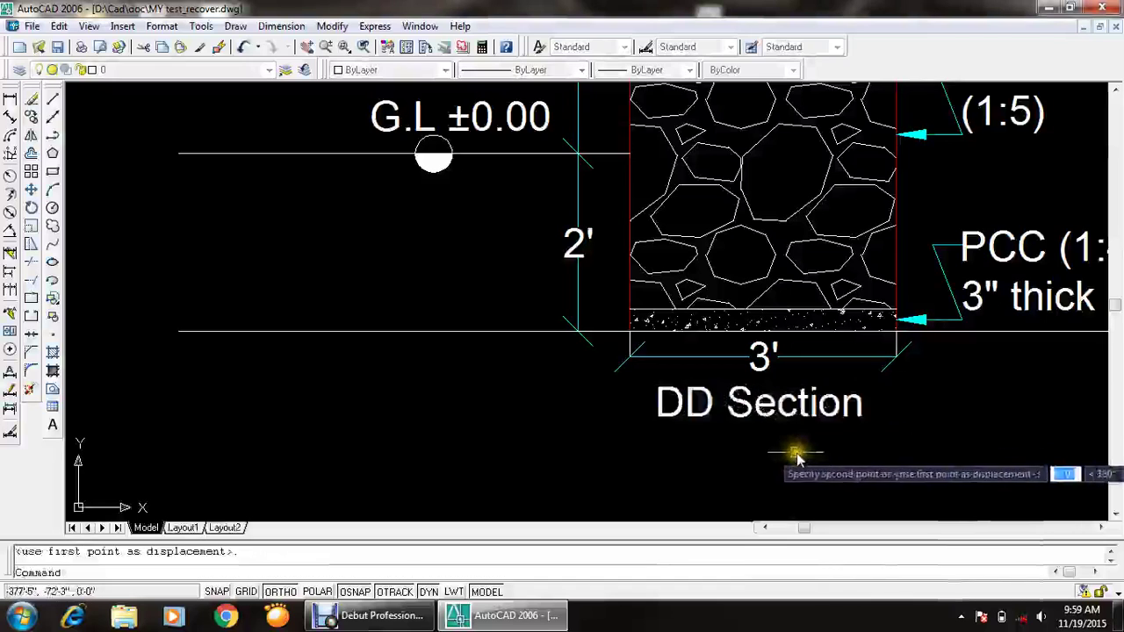
pyautogui.click(778, 420)
pyautogui.press('Return')
pyautogui.click(781, 462)
pyautogui.press('Escape')
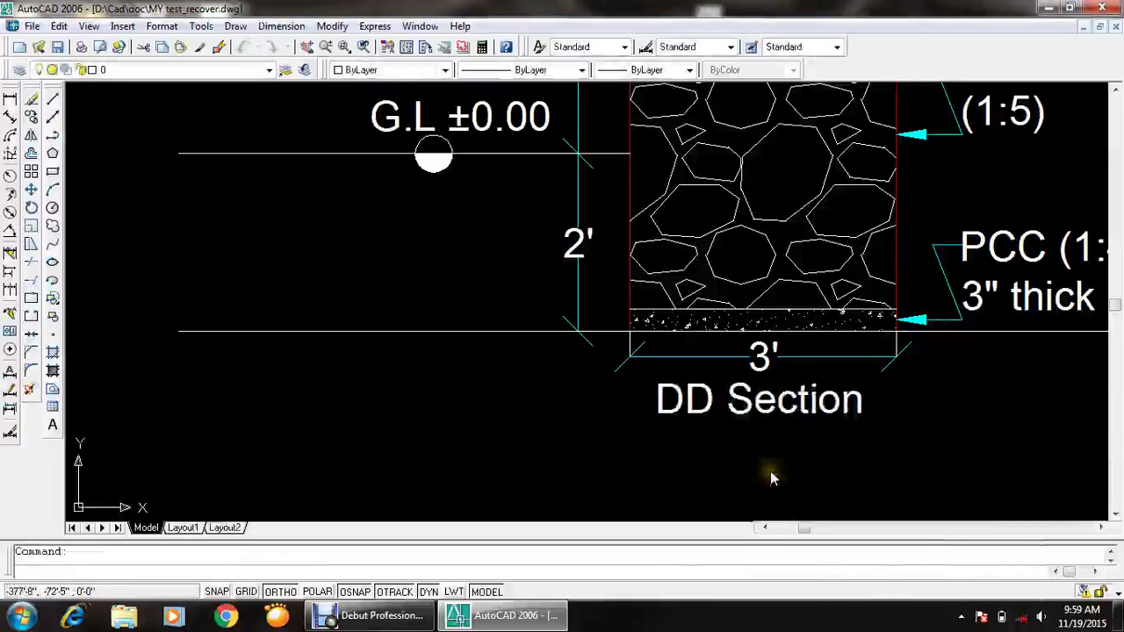
pyautogui.scroll(-5, 771, 478)
pyautogui.hotkey('ctrl', 's')
pyautogui.scroll(3, 803, 431)
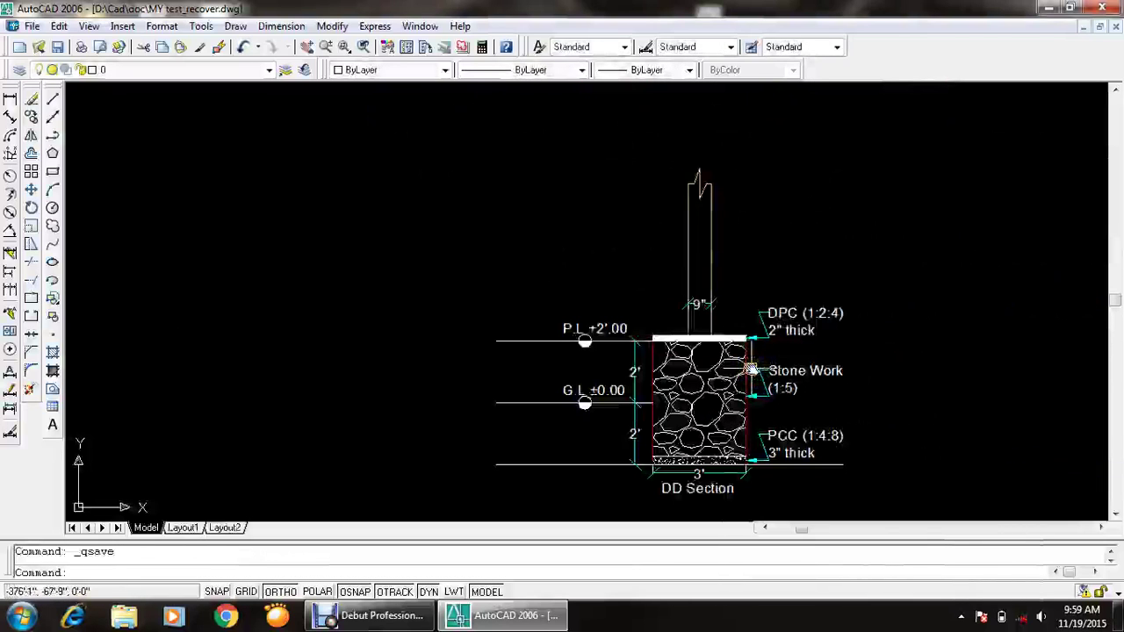
pyautogui.scroll(-5, 751, 369)
pyautogui.scroll(5, 755, 186)
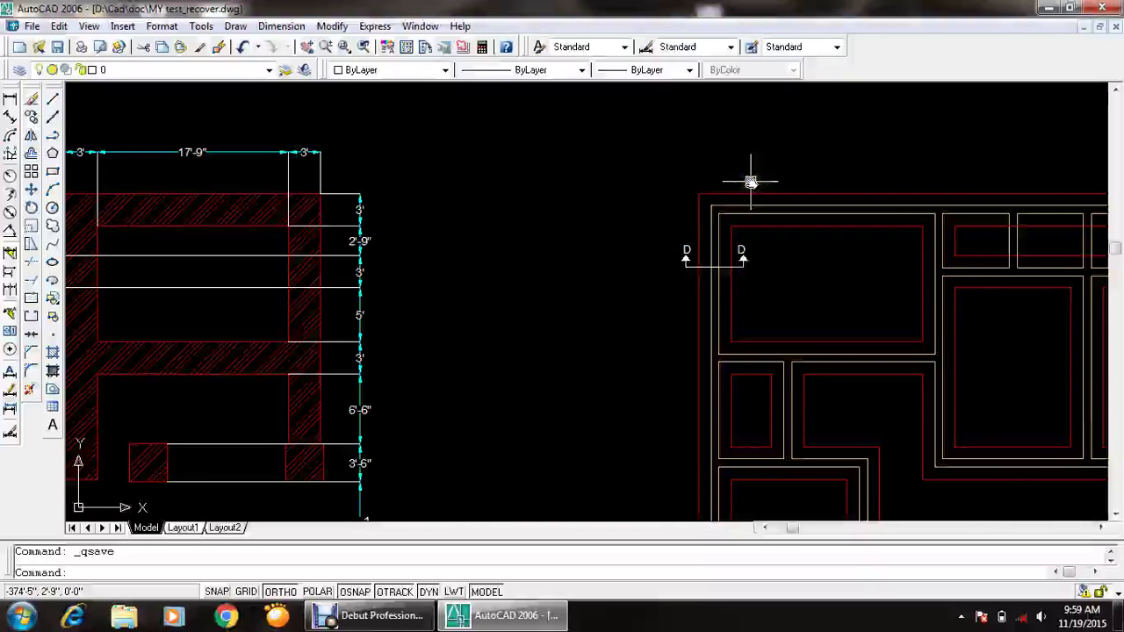
pyautogui.scroll(-5, 751, 182)
pyautogui.scroll(1, 725, 193)
pyautogui.scroll(3, 807, 185)
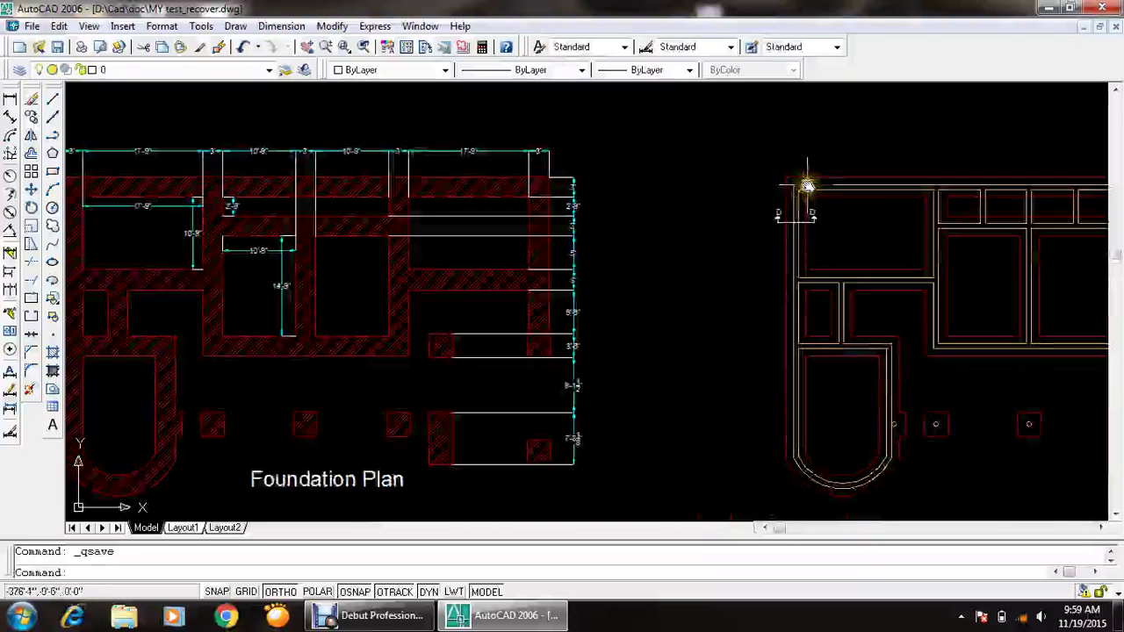
pyautogui.scroll(5, 776, 230)
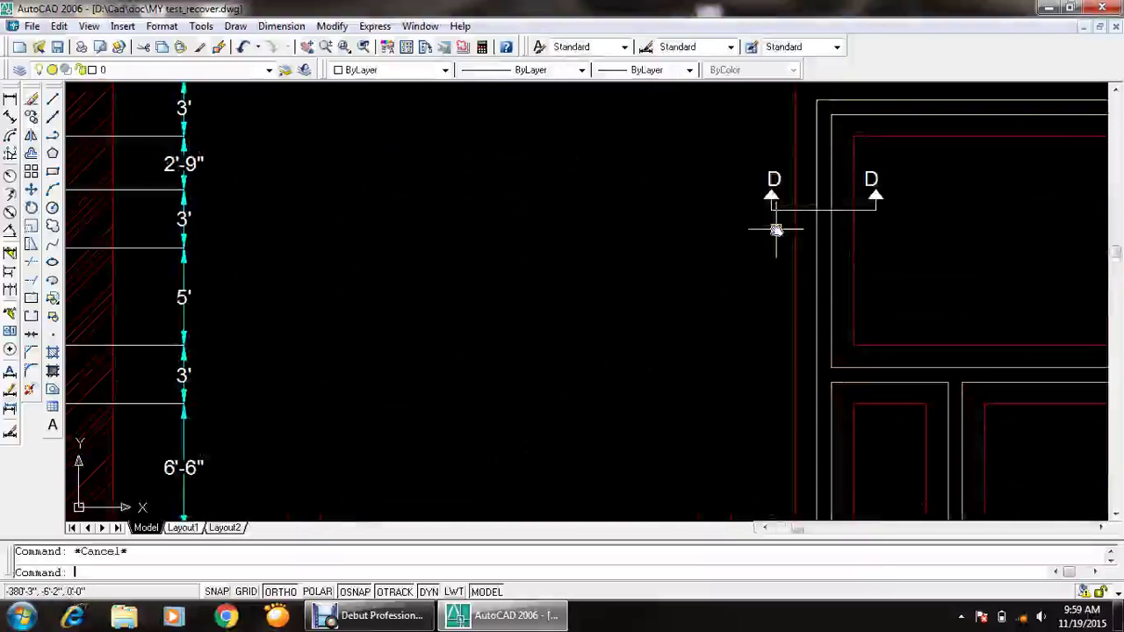
pyautogui.hotkey('ctrl', 's')
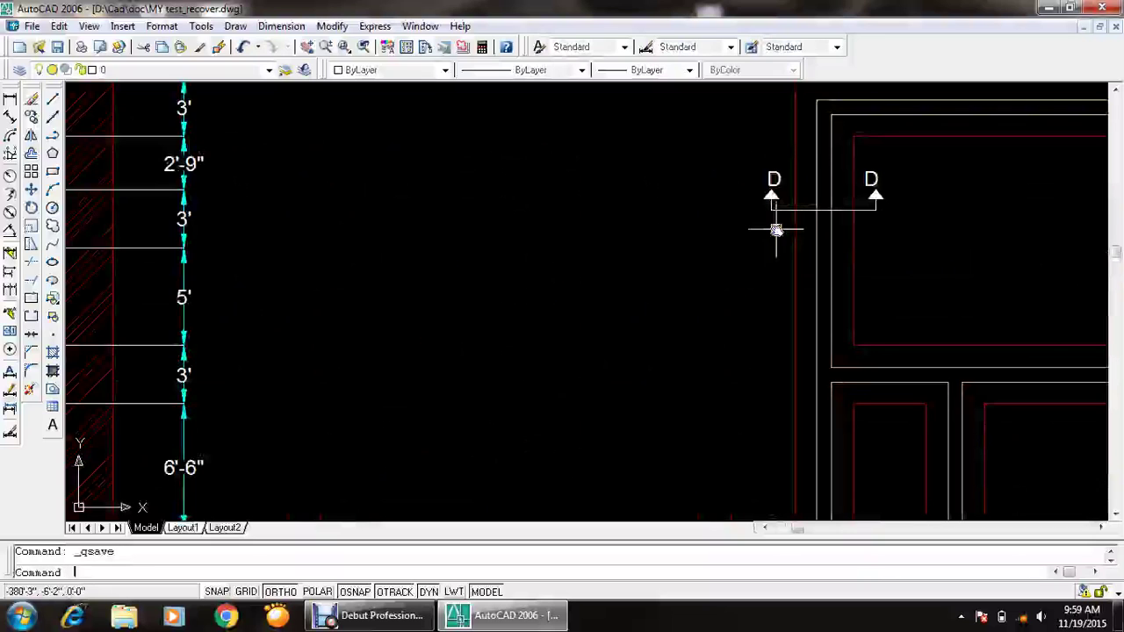
pyautogui.click(660, 302)
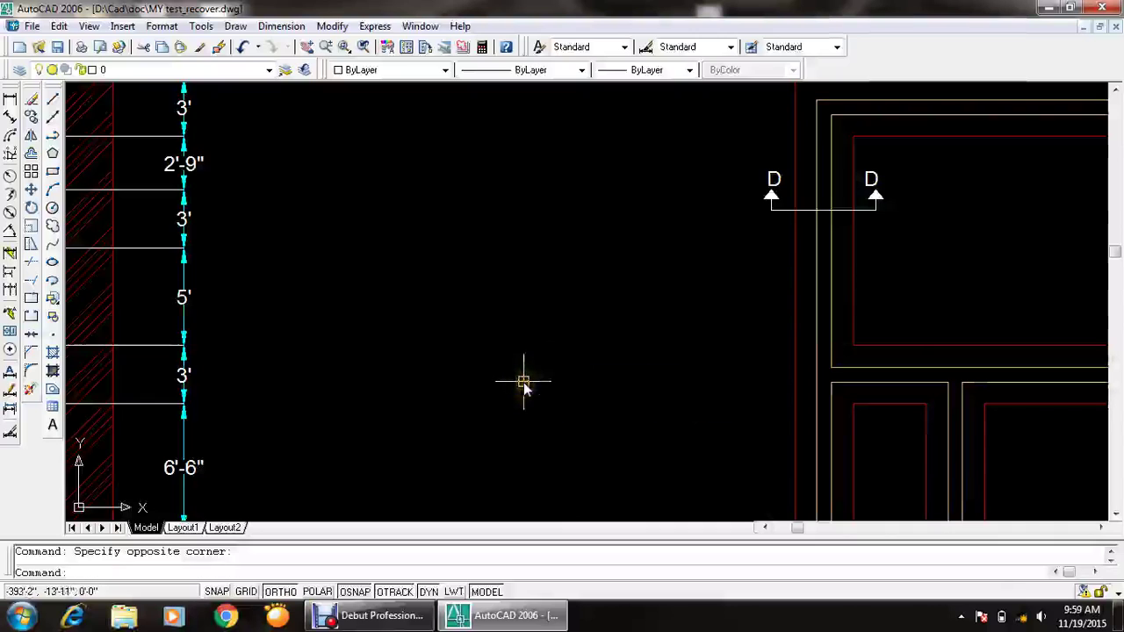
pyautogui.click(374, 614)
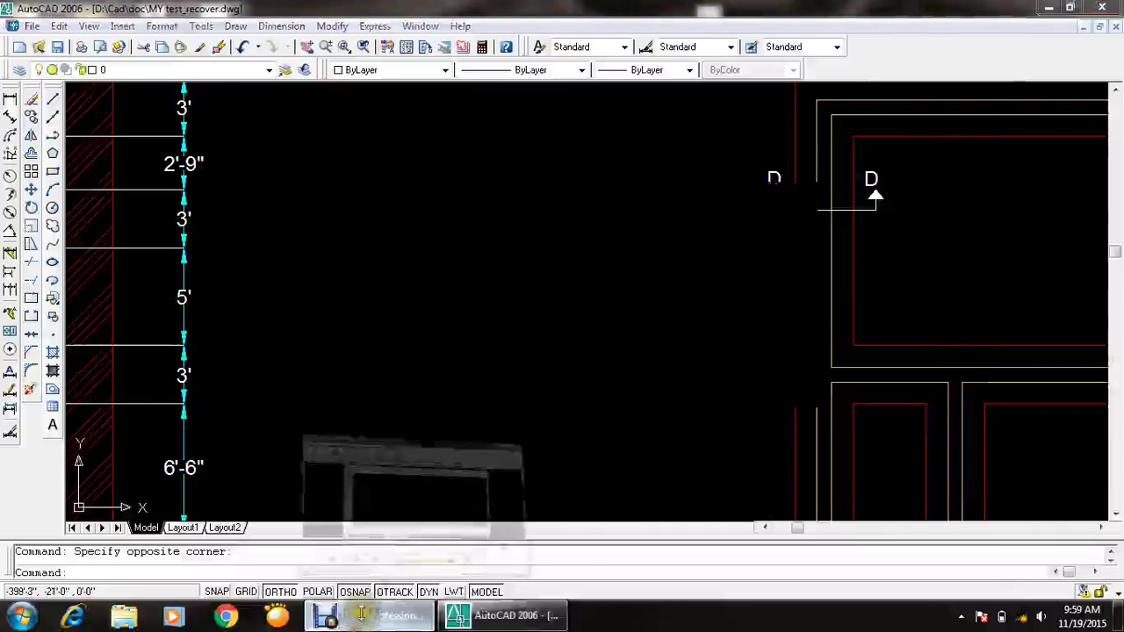